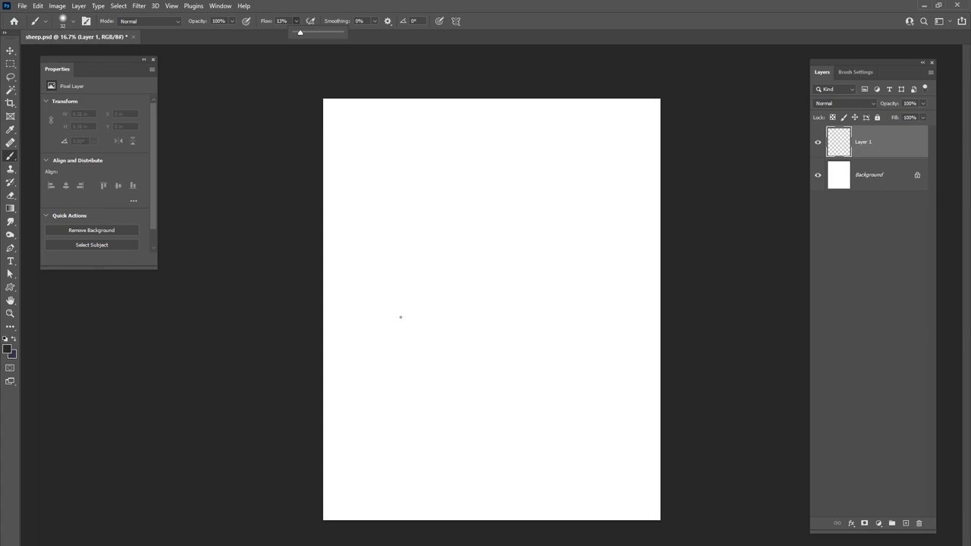
Sketch a lamb with continents on its body, a hill horizon with a cross behind it, and face shading on Layer 1
{"action": "mouse_move", "coordinate": [404, 326]}
{"action": "left_mouse_down"}
{"action": "mouse_move", "coordinate": [425, 338]}
{"action": "mouse_move", "coordinate": [497, 304]}
{"action": "mouse_move", "coordinate": [544, 367]}
{"action": "mouse_move", "coordinate": [454, 372]}
{"action": "mouse_move", "coordinate": [421, 344]}
{"action": "left_mouse_up"}
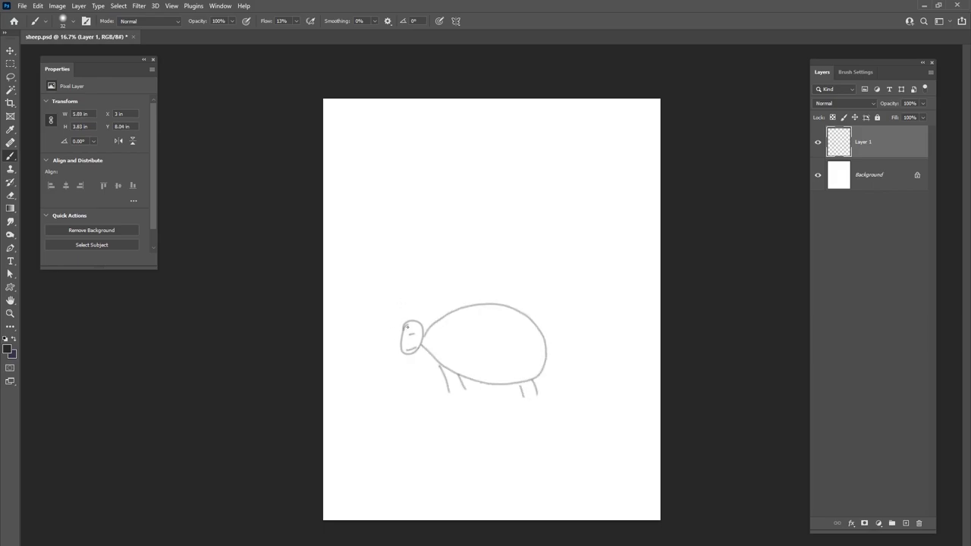
{"action": "left_click_drag", "start_coordinate": [403, 325], "coordinate": [422, 335]}
{"action": "mouse_move", "coordinate": [388, 236]}
{"action": "left_mouse_down"}
{"action": "mouse_move", "coordinate": [516, 230]}
{"action": "mouse_move", "coordinate": [680, 318]}
{"action": "left_mouse_up"}
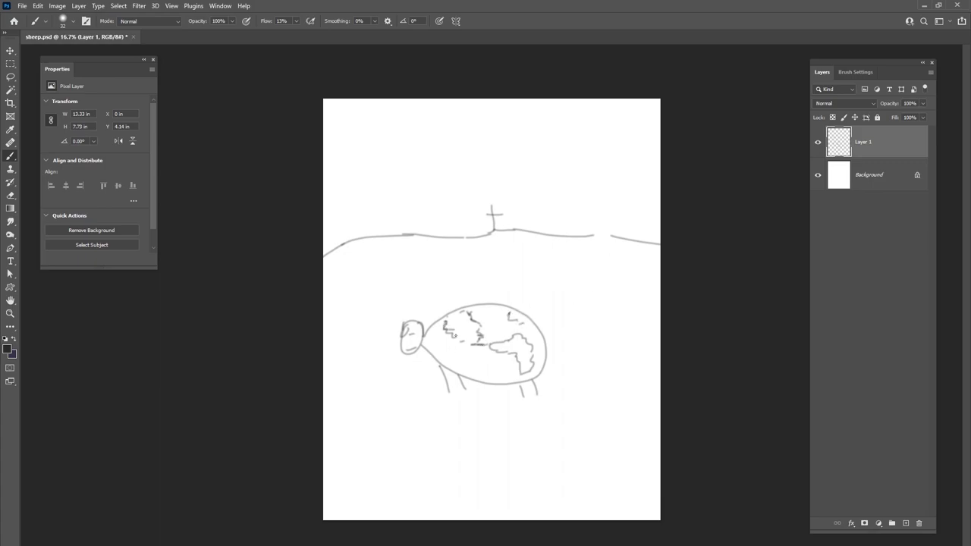
{"action": "left_click_drag", "start_coordinate": [405, 338], "coordinate": [418, 333]}
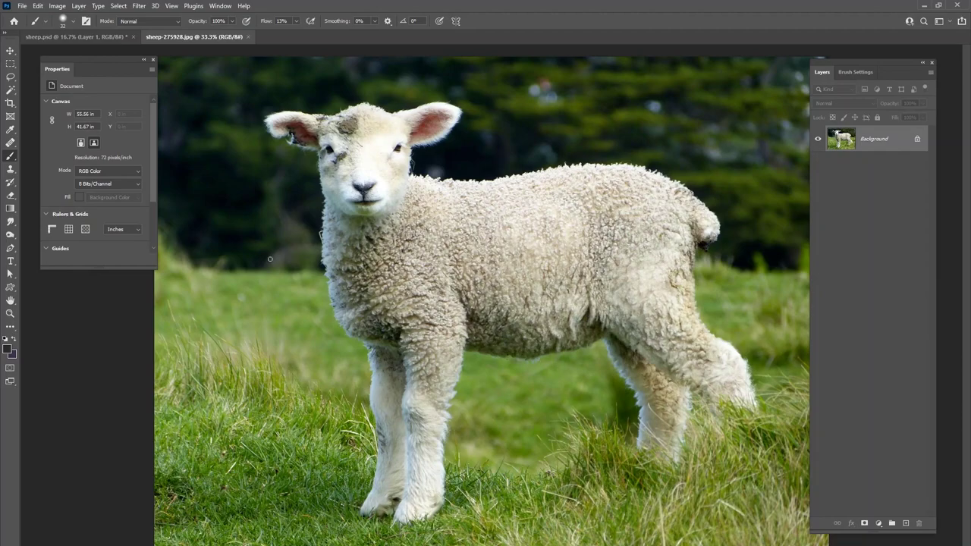
Copy the whole sheep-275928.jpg photo and paste it into sheep.psd as a new layer
{"action": "left_click", "coordinate": [136, 6]}
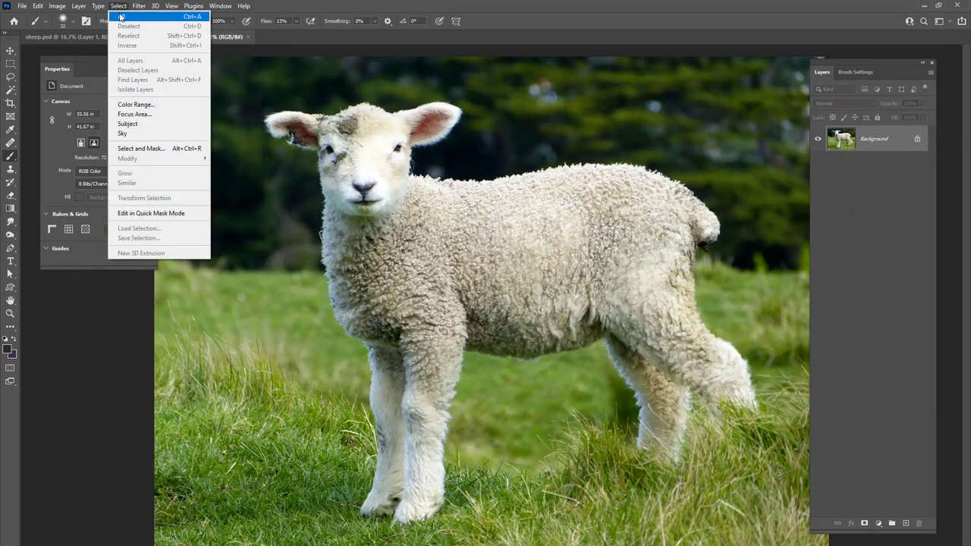
{"action": "left_click", "coordinate": [129, 18]}
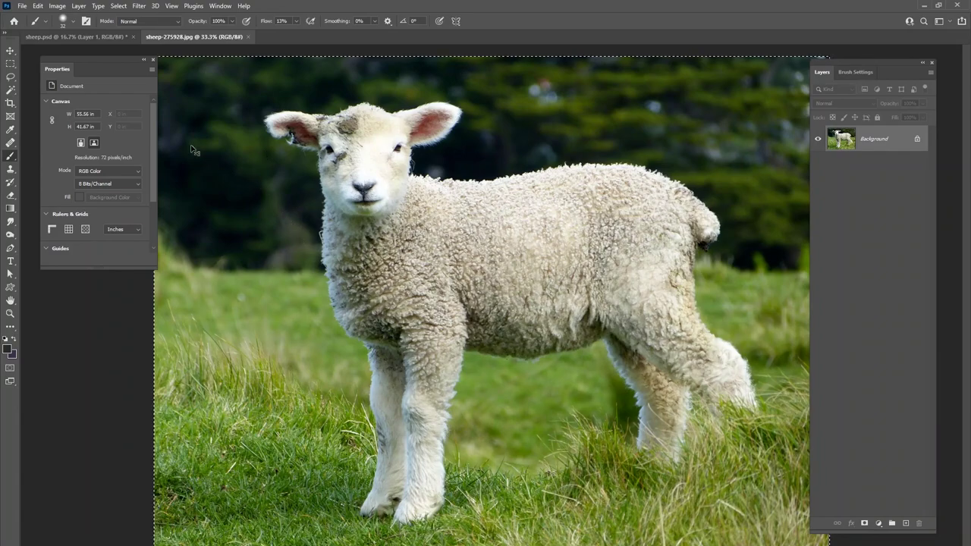
{"action": "left_click", "coordinate": [68, 35]}
{"action": "key", "text": "ctrl+v"}
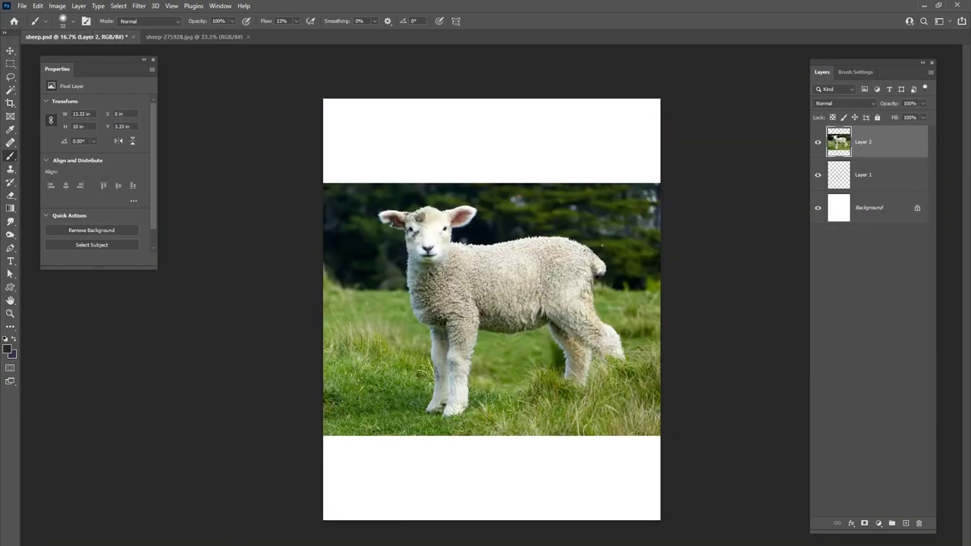
Move the sheep photo to the bottom of the canvas and scale it to about 13.4 × 10.05 in
{"action": "key", "text": "v"}
{"action": "left_click_drag", "start_coordinate": [576, 276], "coordinate": [576, 360]}
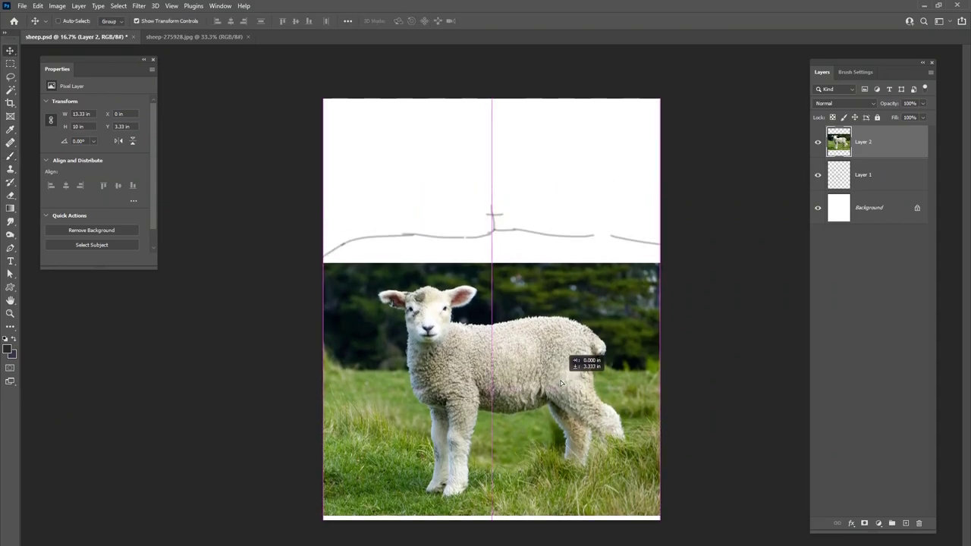
{"action": "left_click_drag", "start_coordinate": [660, 267], "coordinate": [661, 266]}
{"action": "left_click", "coordinate": [500, 21]}
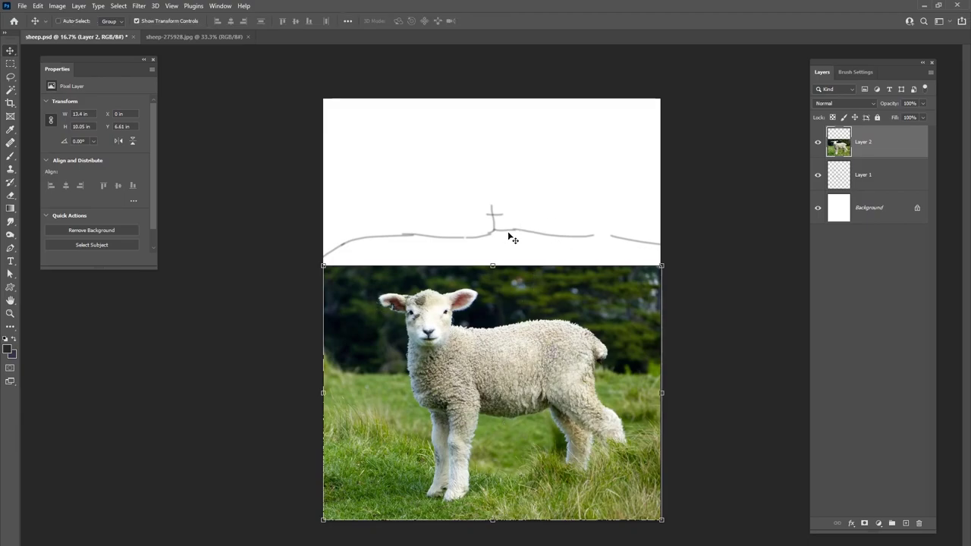
Copy the whole black-and-white hill-and-cross photo and paste it into sheep.psd above the sheep photo layer
{"action": "left_click", "coordinate": [877, 171]}
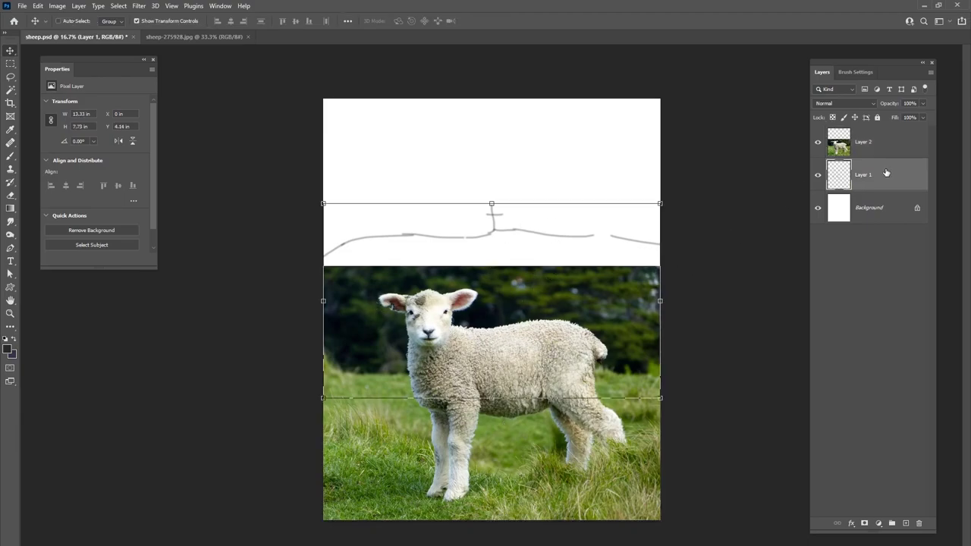
{"action": "left_click", "coordinate": [868, 154]}
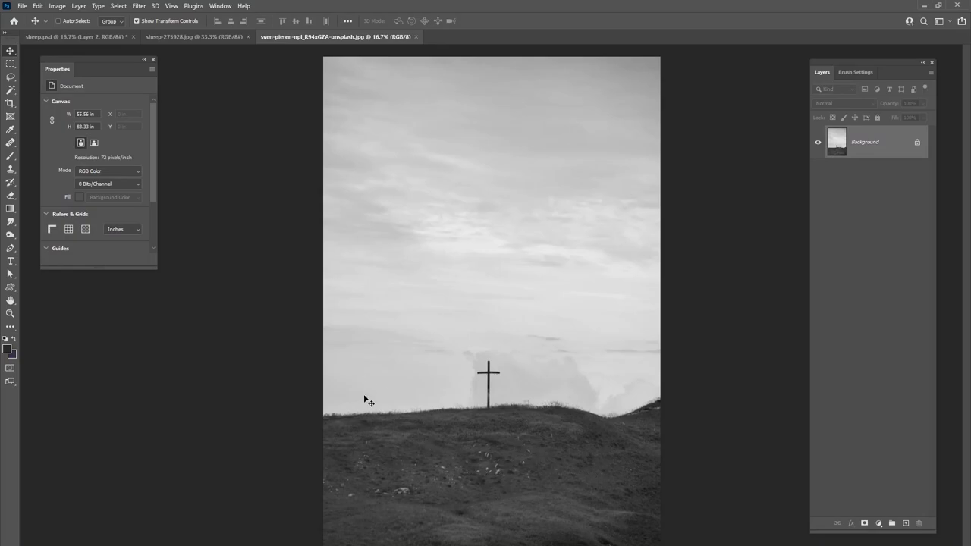
{"action": "left_click", "coordinate": [119, 5]}
{"action": "left_click", "coordinate": [125, 15]}
{"action": "key", "text": "ctrl+c"}
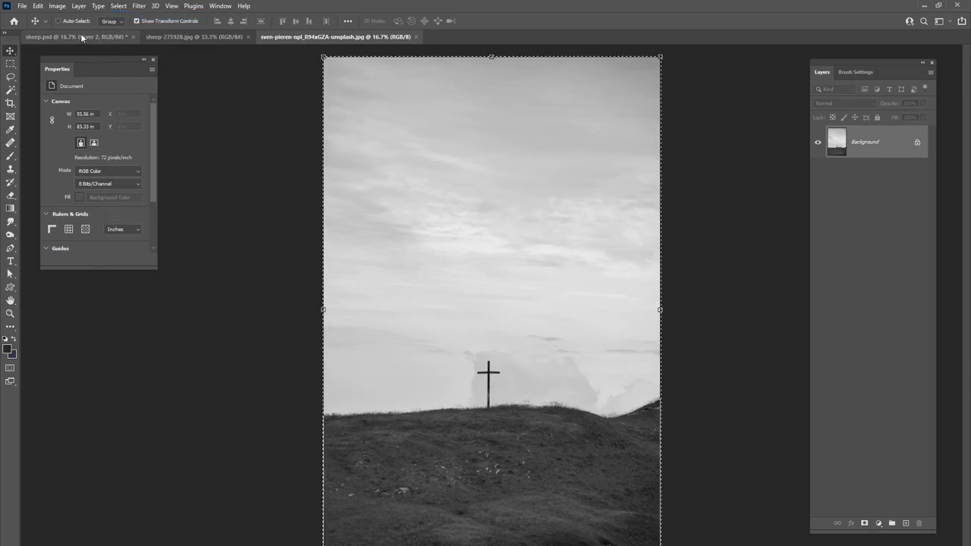
{"action": "left_click", "coordinate": [81, 36]}
{"action": "key", "text": "ctrl+v"}
Position the hill-and-cross photo across the canvas width, leaving only a strip of the sheep photo's grass uncovered below
{"action": "left_click_drag", "start_coordinate": [524, 440], "coordinate": [516, 309]}
{"action": "left_click_drag", "start_coordinate": [535, 352], "coordinate": [554, 358]}
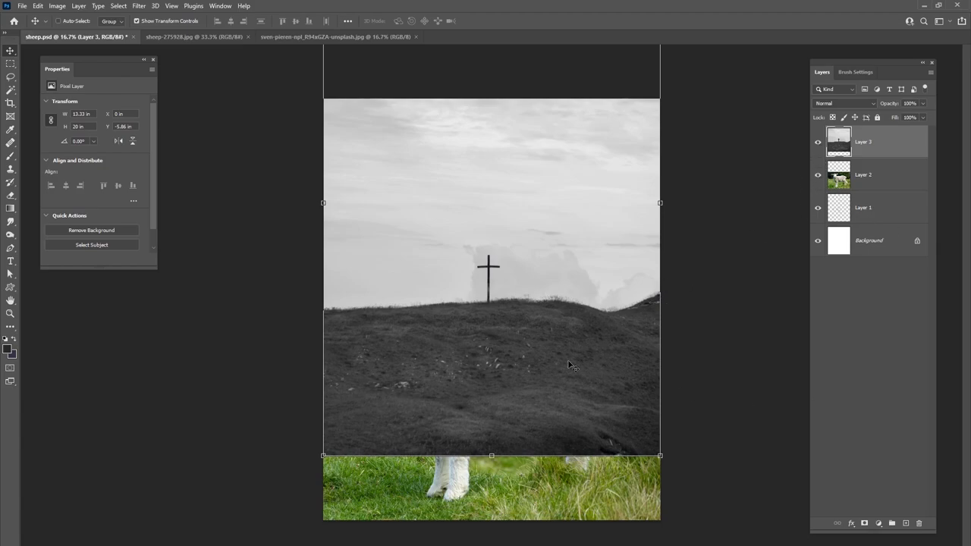
{"action": "left_click_drag", "start_coordinate": [458, 264], "coordinate": [460, 299]}
{"action": "left_click_drag", "start_coordinate": [505, 215], "coordinate": [462, 255]}
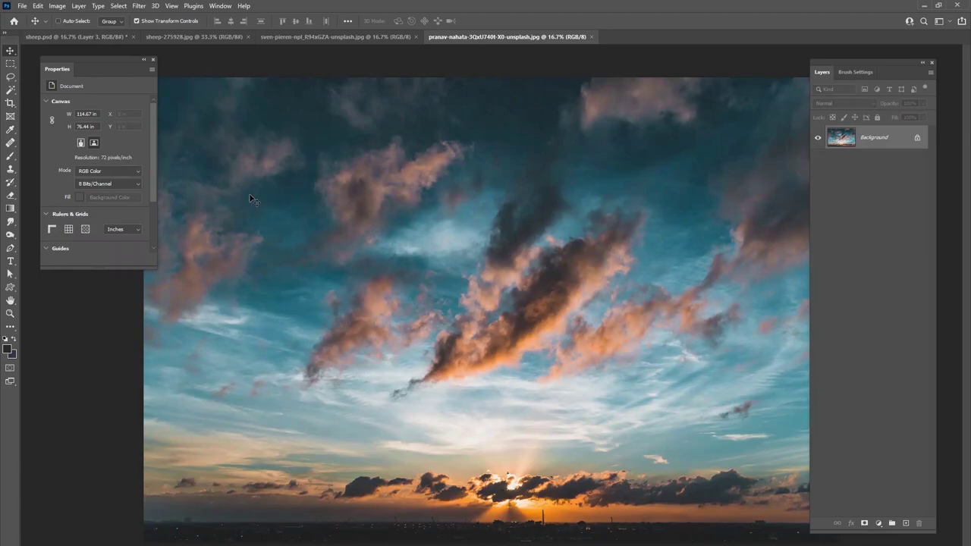
Copy the whole sunset sky photo and paste it into sheep.psd as a new layer
{"action": "left_click", "coordinate": [118, 5]}
{"action": "left_click", "coordinate": [127, 18]}
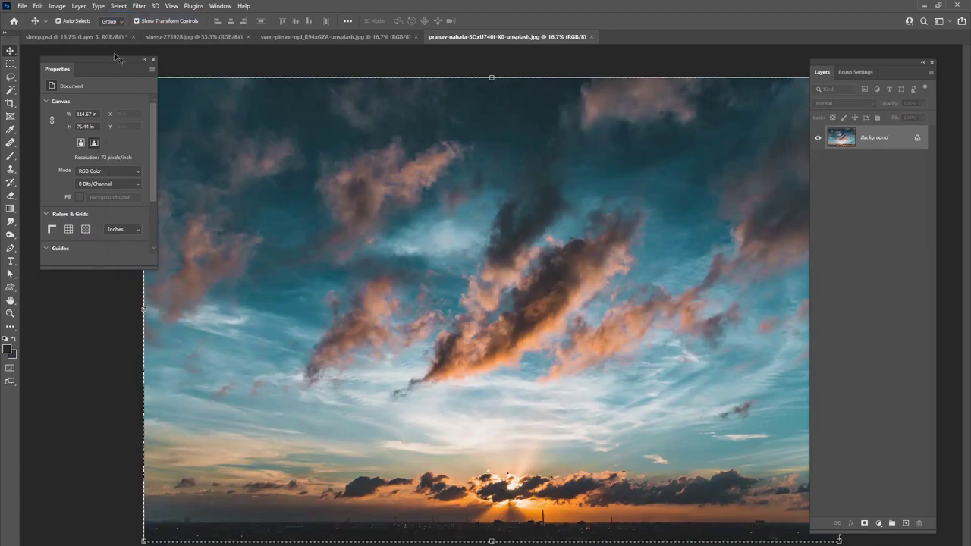
{"action": "left_click", "coordinate": [123, 35]}
{"action": "key", "text": "ctrl+v"}
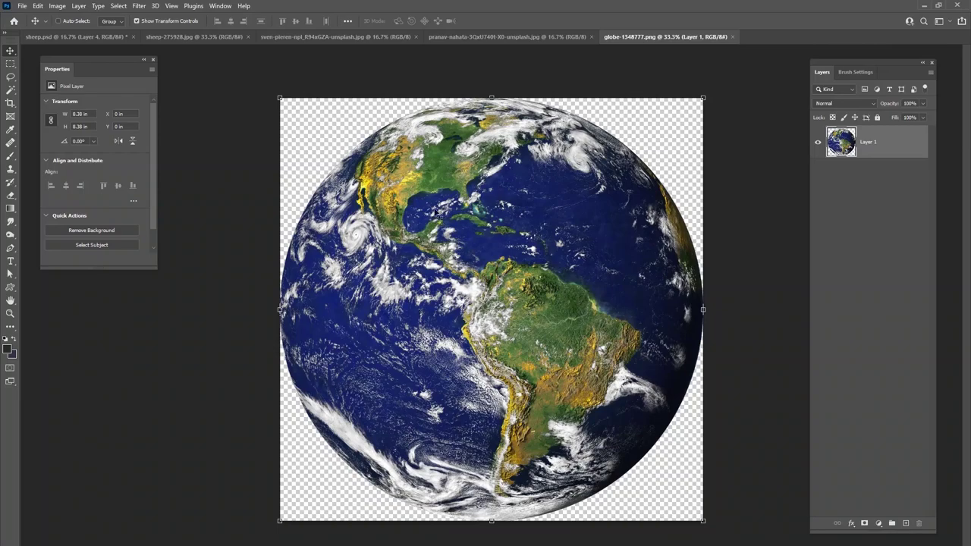
Copy the whole globe-1348777.png image and paste it into sheep.psd as a new layer above the sky
{"action": "left_click", "coordinate": [118, 6]}
{"action": "left_click", "coordinate": [119, 18]}
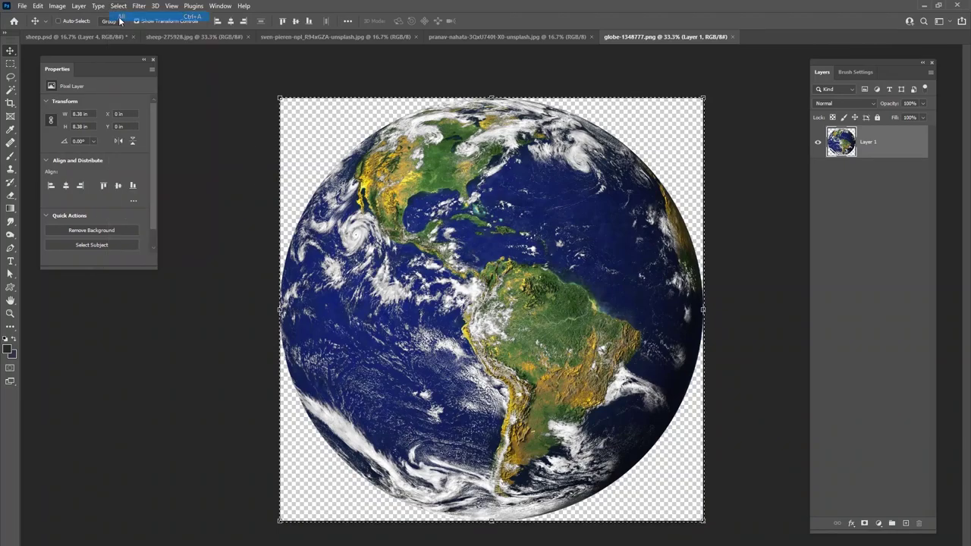
{"action": "left_click", "coordinate": [107, 37]}
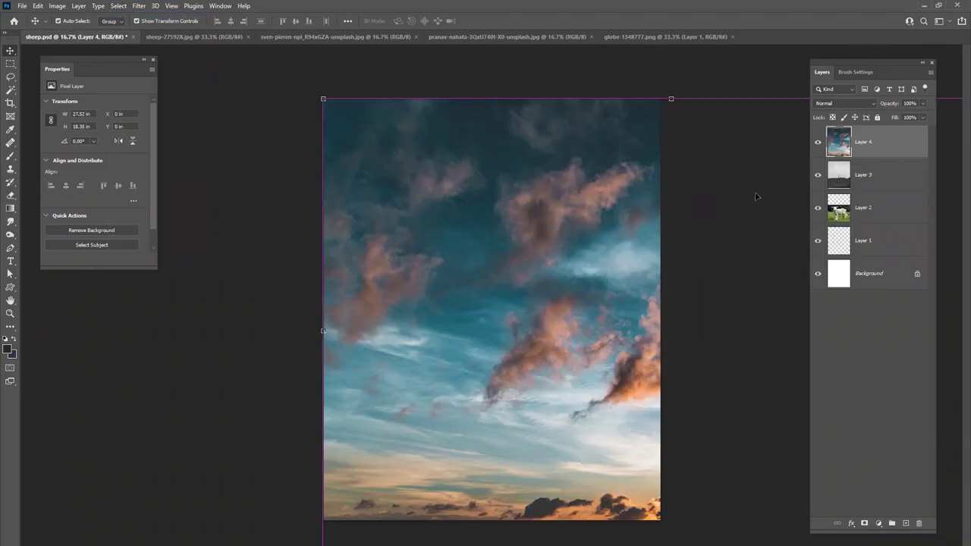
{"action": "key", "text": "ctrl+v"}
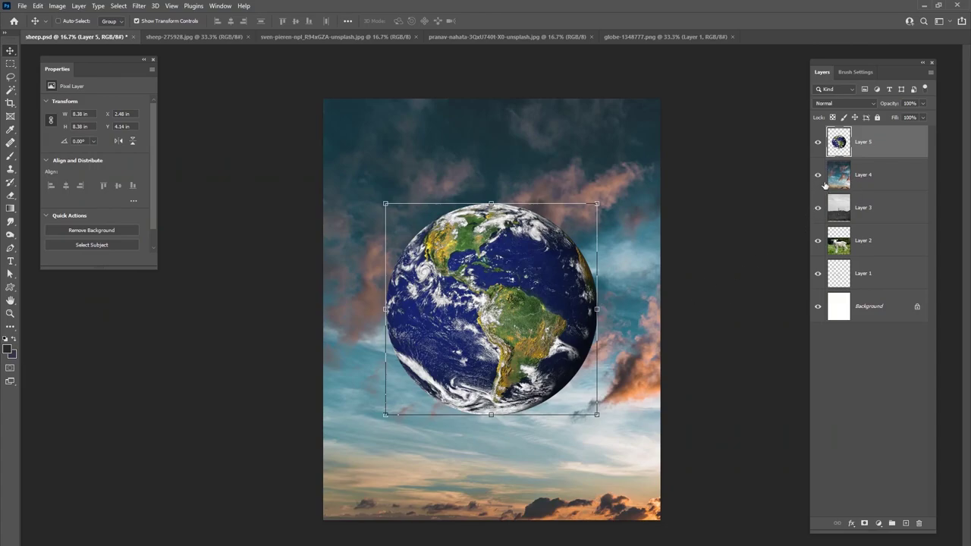
Hide the globe, sky and hill layers, and briefly switch off the sheep photo to view the sketch
{"action": "left_click_drag", "start_coordinate": [818, 207], "coordinate": [819, 142]}
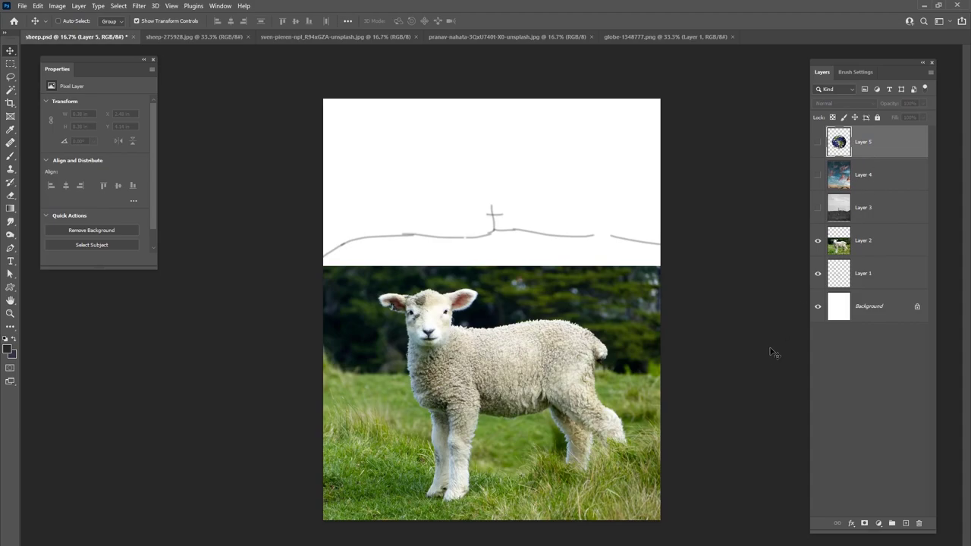
{"action": "left_click", "coordinate": [817, 240]}
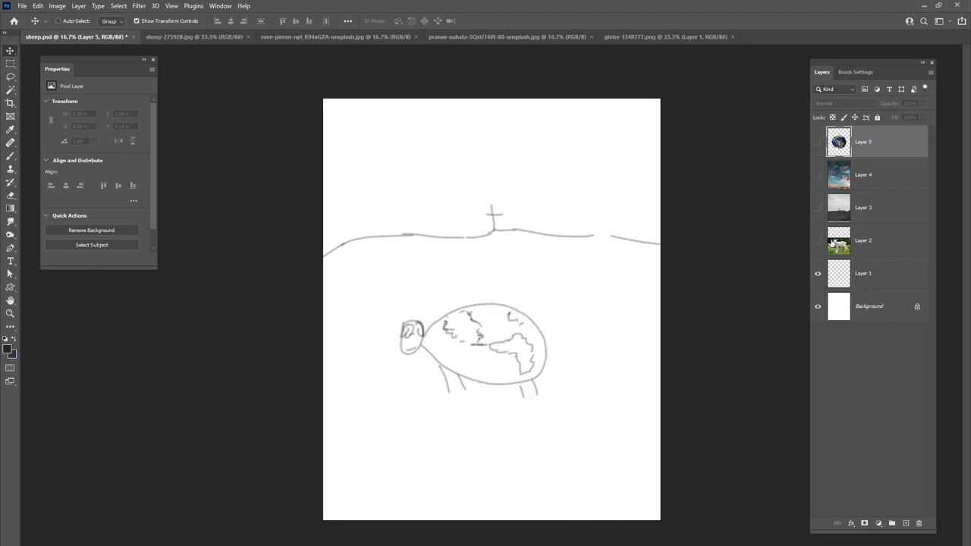
{"action": "left_click", "coordinate": [818, 241]}
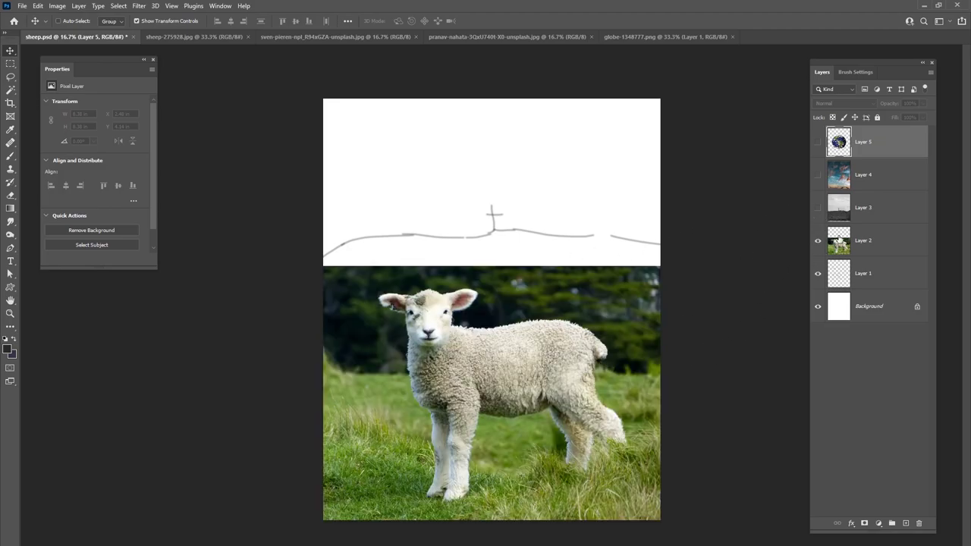
Show the hill-and-cross layer, move it up to about X 0 in and Y -5 in, and hide it again
{"action": "left_click", "coordinate": [816, 210]}
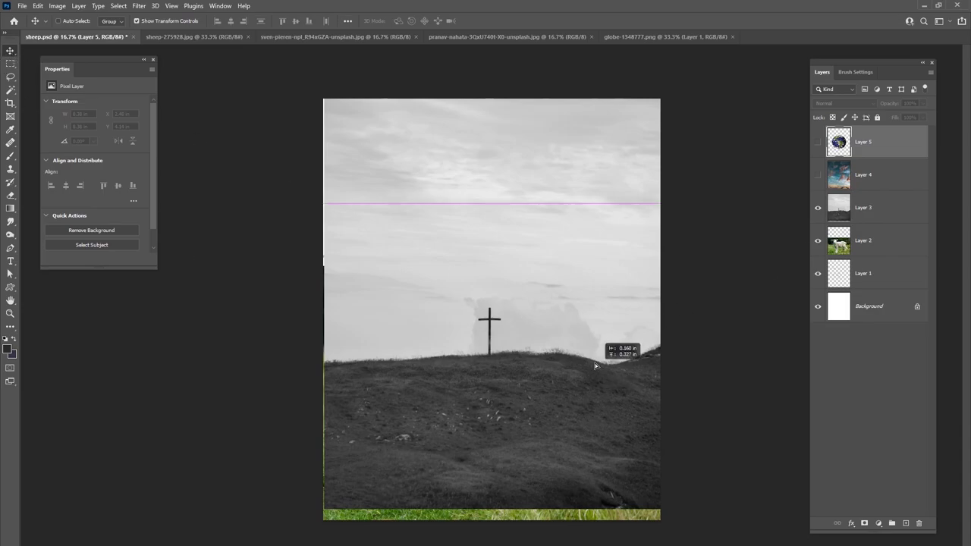
{"action": "left_click", "coordinate": [865, 217]}
{"action": "left_click_drag", "start_coordinate": [536, 297], "coordinate": [537, 256]}
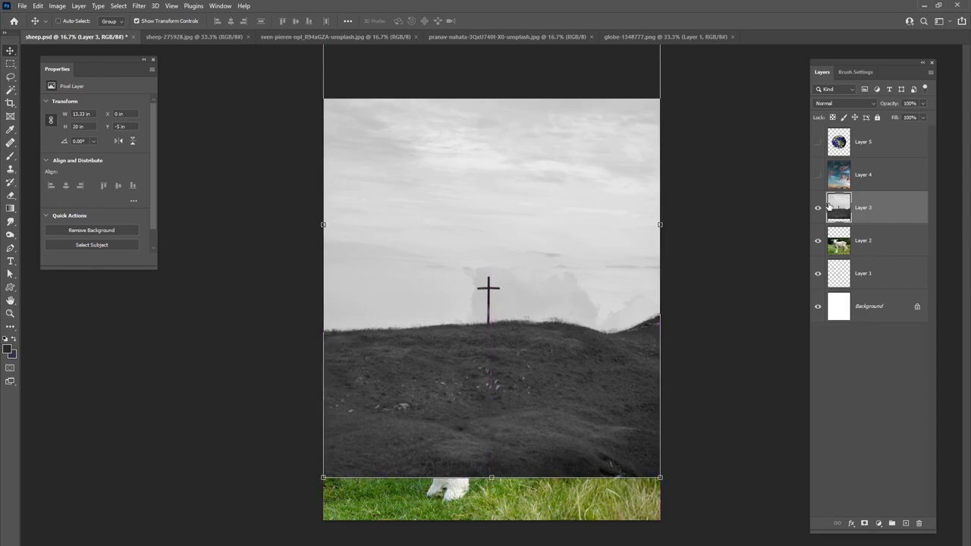
{"action": "left_click", "coordinate": [817, 207]}
Select the lamb on Layer 2 with the Object Selection tool's Select Subject
{"action": "left_click", "coordinate": [852, 243]}
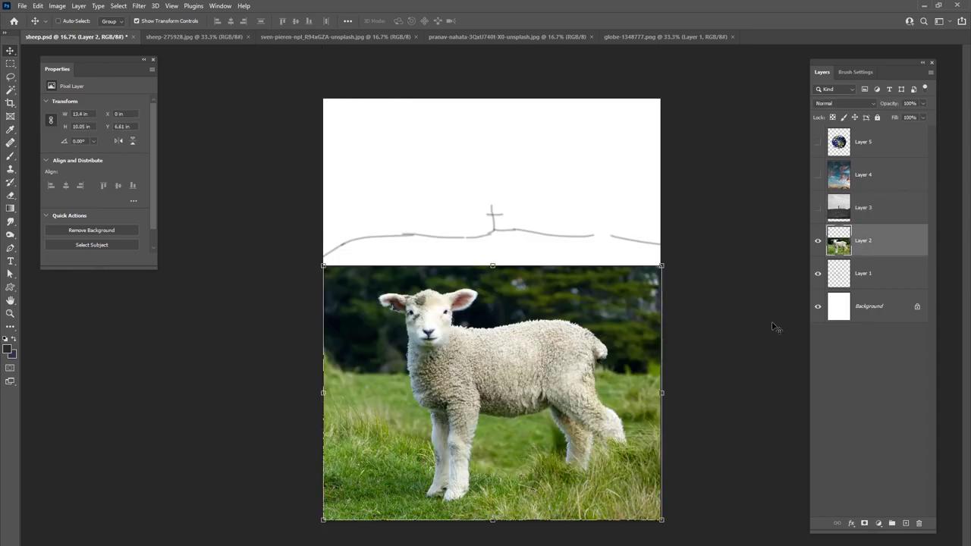
{"action": "left_click", "coordinate": [15, 80]}
{"action": "left_click", "coordinate": [37, 79]}
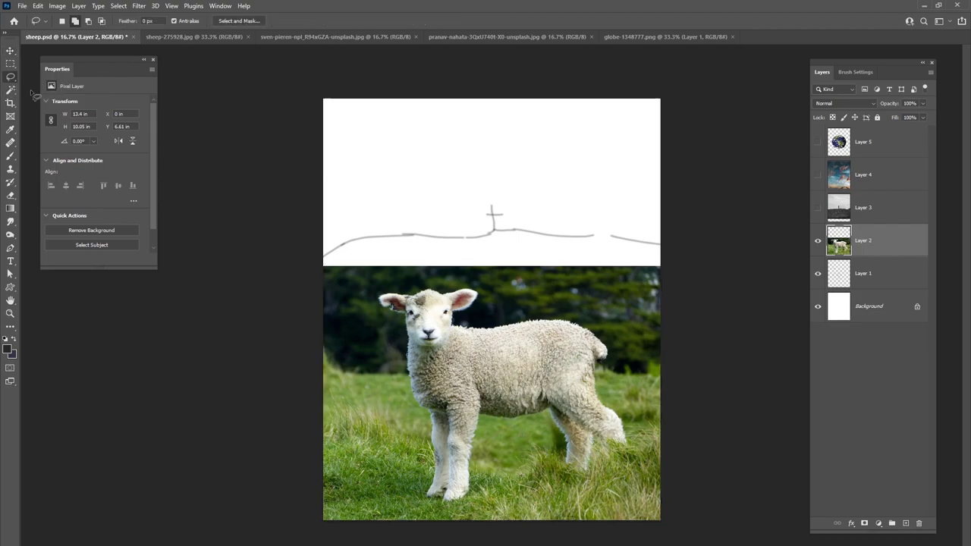
{"action": "left_click", "coordinate": [10, 91]}
{"action": "left_click", "coordinate": [48, 91]}
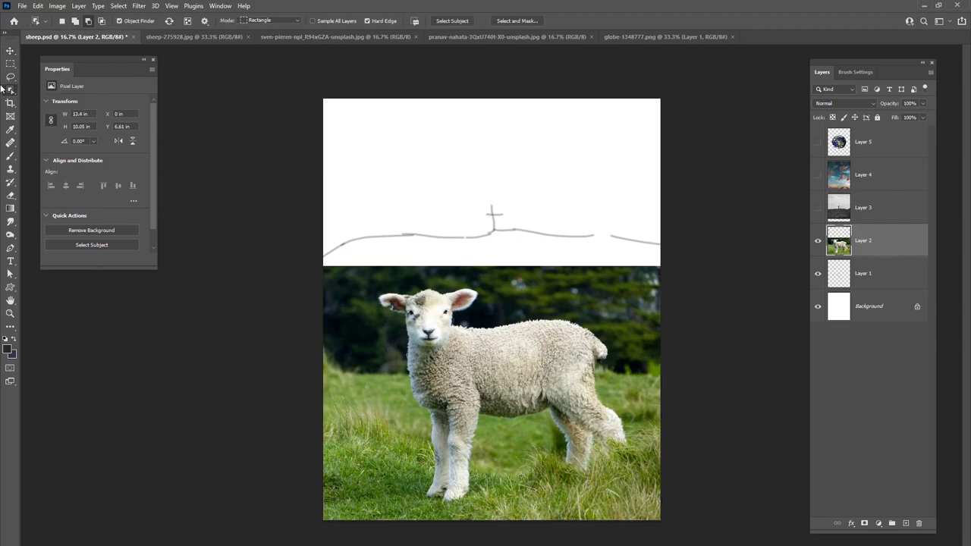
{"action": "left_click", "coordinate": [457, 22]}
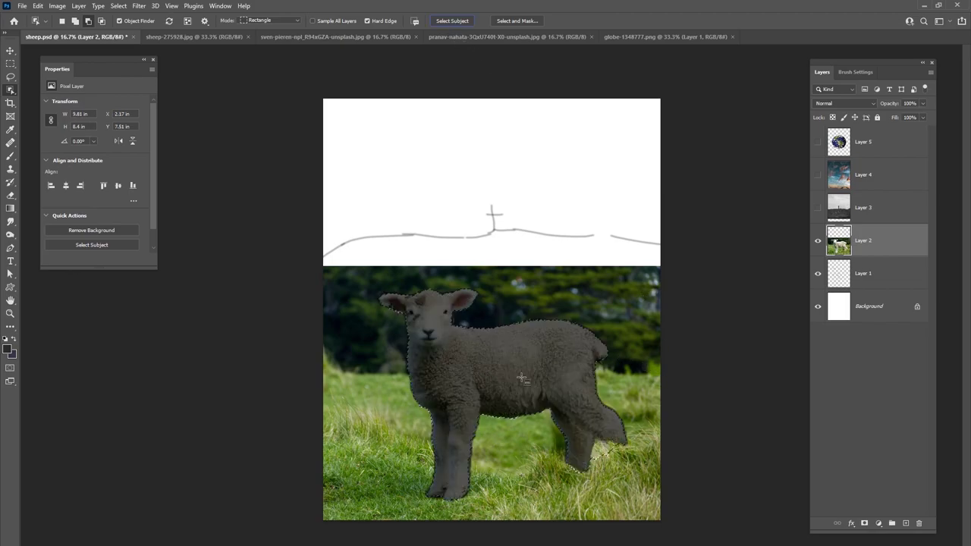
Subtract the grass between and in front of the lamb's hind legs from the selection with the Lasso tool
{"action": "key", "text": "v"}
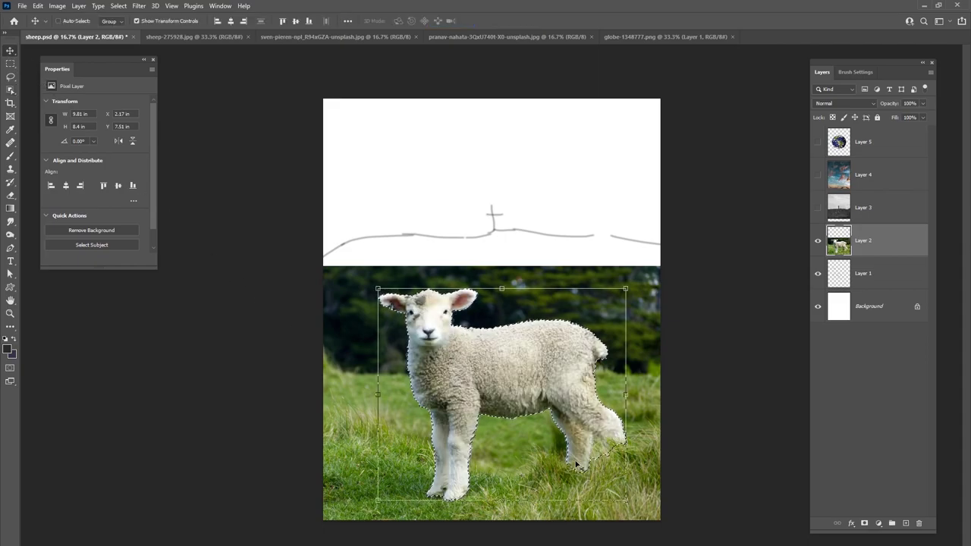
{"action": "key", "text": "ctrl+plus"}
{"action": "key", "text": "ctrl+plus"}
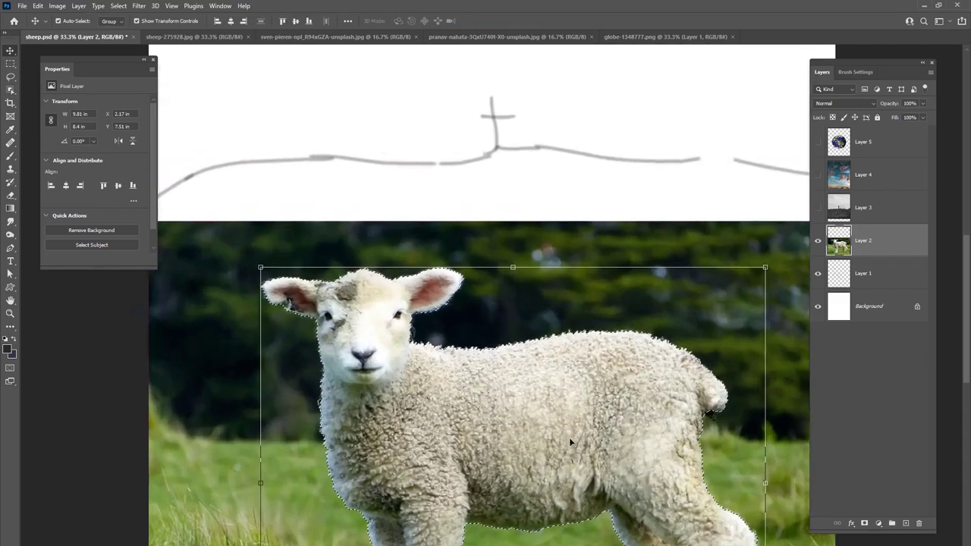
{"action": "key", "text": "ctrl+plus"}
{"action": "key", "text": "ctrl+plus"}
{"action": "key", "text": "ctrl+plus"}
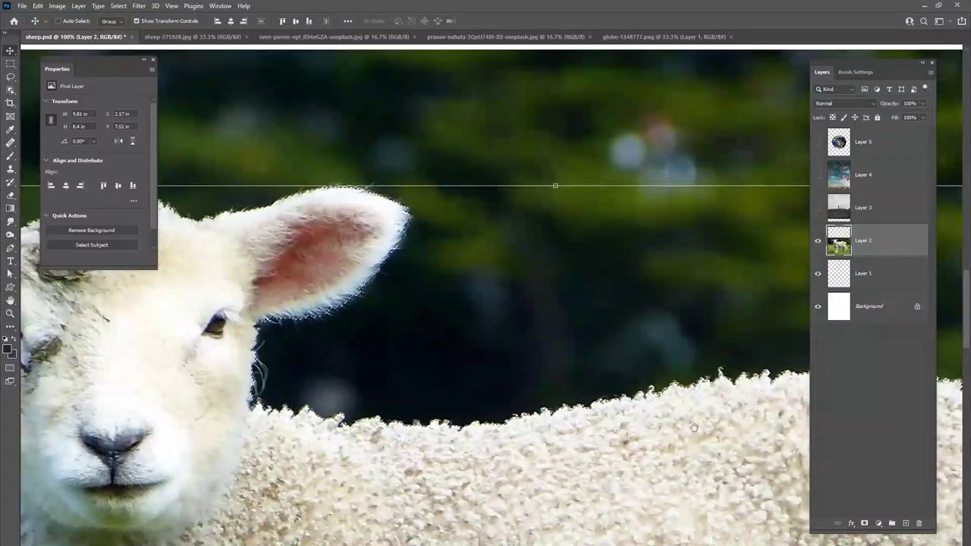
{"action": "left_click_drag", "start_coordinate": [694, 428], "coordinate": [444, 129]}
{"action": "left_click_drag", "start_coordinate": [606, 468], "coordinate": [354, 190]}
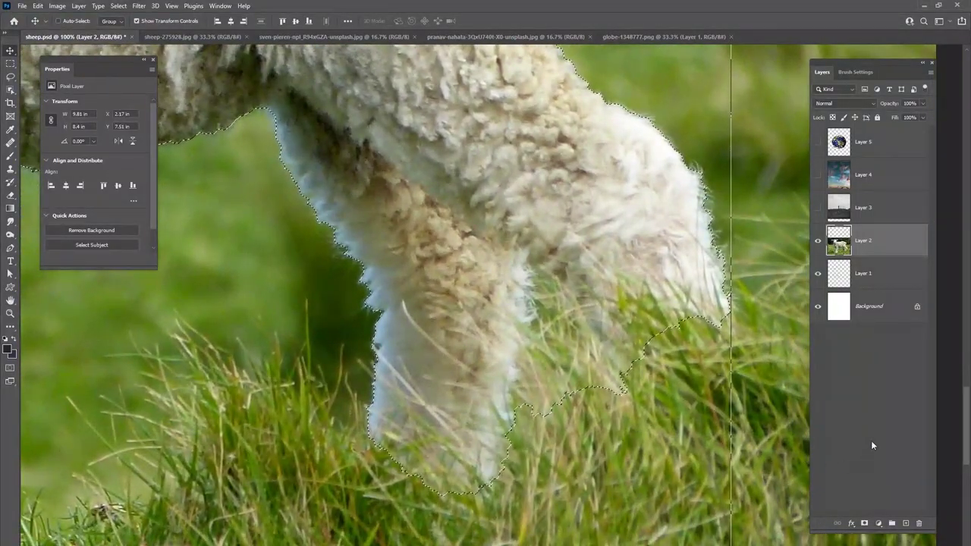
{"action": "left_click", "coordinate": [10, 79]}
{"action": "left_click", "coordinate": [51, 77]}
{"action": "mouse_move", "coordinate": [512, 430]}
{"action": "left_mouse_down"}
{"action": "mouse_move", "coordinate": [529, 259]}
{"action": "mouse_move", "coordinate": [572, 290]}
{"action": "mouse_move", "coordinate": [589, 320]}
{"action": "left_mouse_up"}
{"action": "left_click_drag", "start_coordinate": [609, 429], "coordinate": [626, 348]}
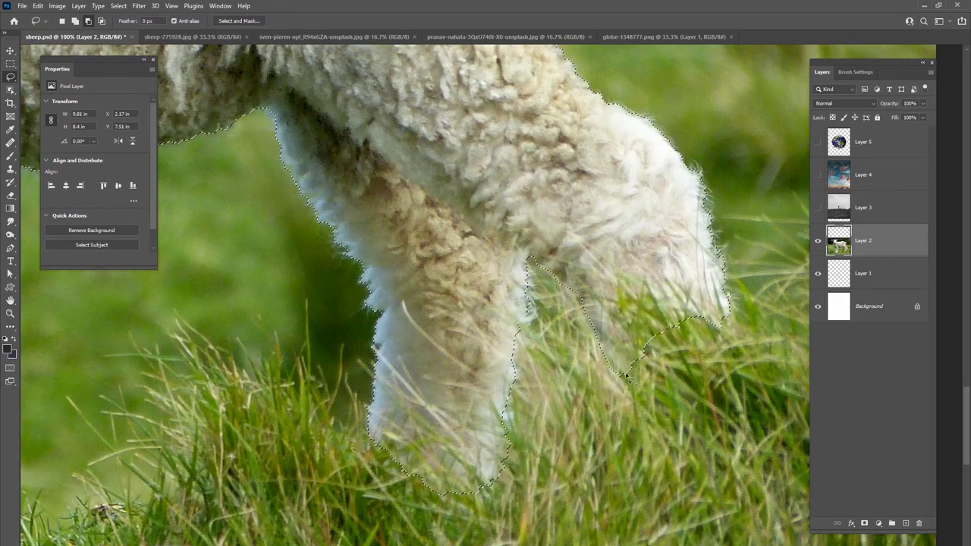
{"action": "mouse_move", "coordinate": [599, 299]}
{"action": "left_mouse_down"}
{"action": "mouse_move", "coordinate": [619, 284]}
{"action": "mouse_move", "coordinate": [639, 300]}
{"action": "mouse_move", "coordinate": [645, 284]}
{"action": "mouse_move", "coordinate": [692, 373]}
{"action": "left_mouse_up"}
Inspect the selection outline along the lamb's legs, belly, head, back and tail
{"action": "left_click_drag", "start_coordinate": [596, 388], "coordinate": [740, 453]}
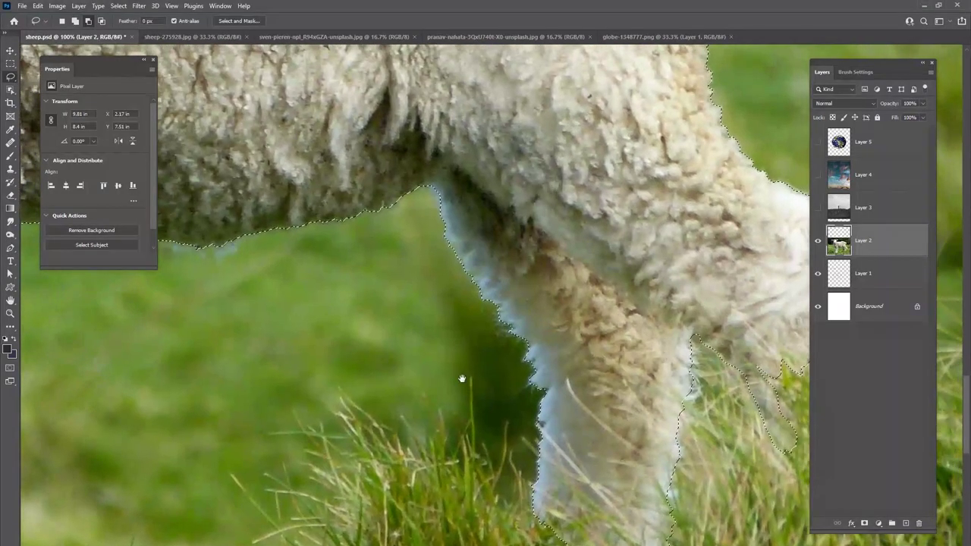
{"action": "left_click_drag", "start_coordinate": [503, 321], "coordinate": [707, 380]}
{"action": "left_click_drag", "start_coordinate": [347, 288], "coordinate": [709, 283]}
{"action": "left_click_drag", "start_coordinate": [464, 311], "coordinate": [683, 540]}
{"action": "scroll", "coordinate": [565, 317], "scroll_direction": "up", "scroll_amount": 5}
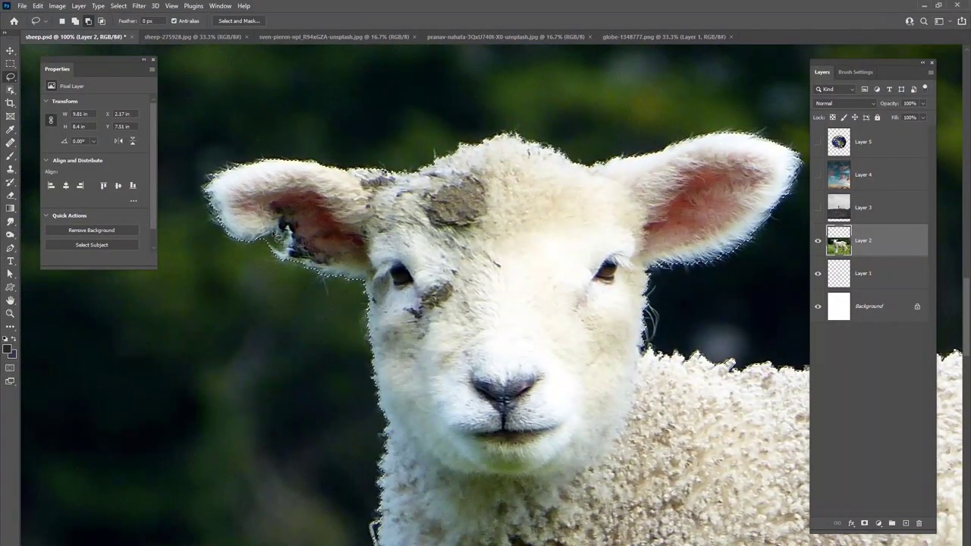
{"action": "left_click_drag", "start_coordinate": [276, 256], "coordinate": [156, 317]}
{"action": "left_click_drag", "start_coordinate": [583, 469], "coordinate": [478, 387]}
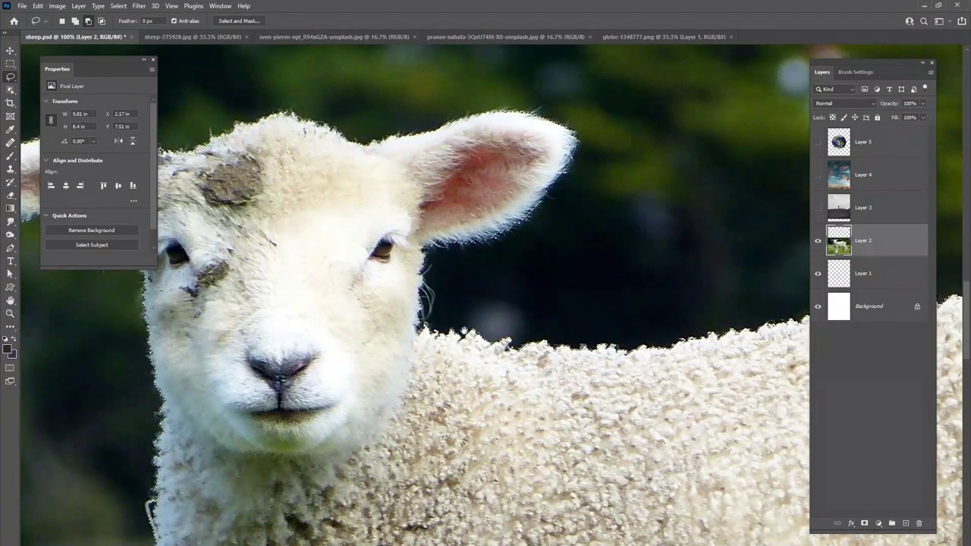
{"action": "scroll", "coordinate": [479, 387], "scroll_direction": "right", "scroll_amount": 8}
{"action": "left_click_drag", "start_coordinate": [378, 336], "coordinate": [96, 211]}
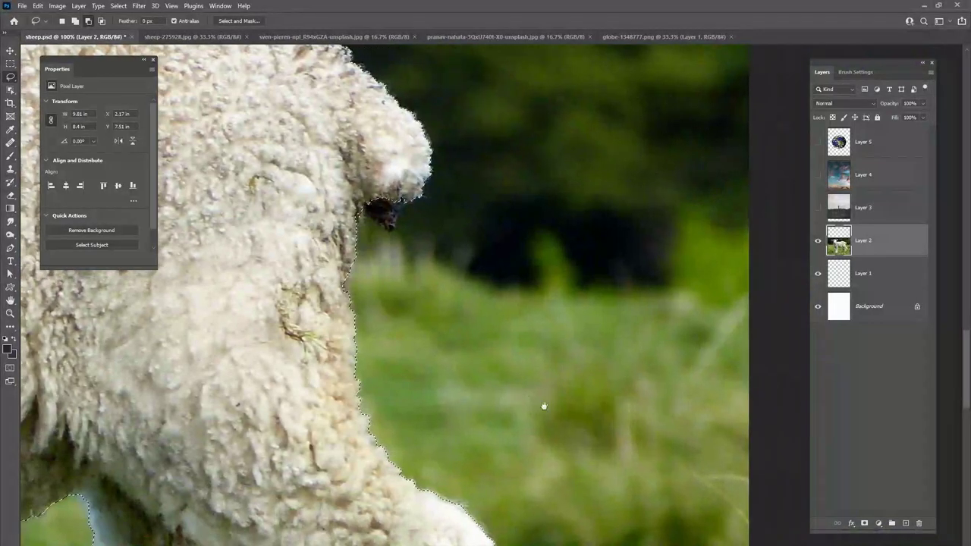
{"action": "left_click_drag", "start_coordinate": [477, 383], "coordinate": [620, 451]}
{"action": "left_click_drag", "start_coordinate": [337, 281], "coordinate": [651, 333]}
{"action": "scroll", "coordinate": [651, 333], "scroll_direction": "down", "scroll_amount": 5}
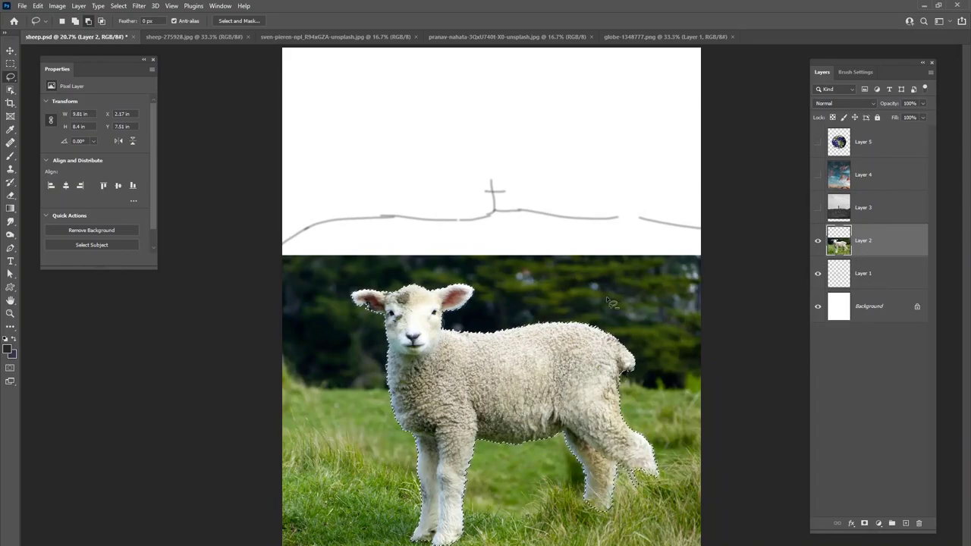
Copy the selected lamb onto a new layer named "sheep" and save the document
{"action": "key", "text": "ctrl+j"}
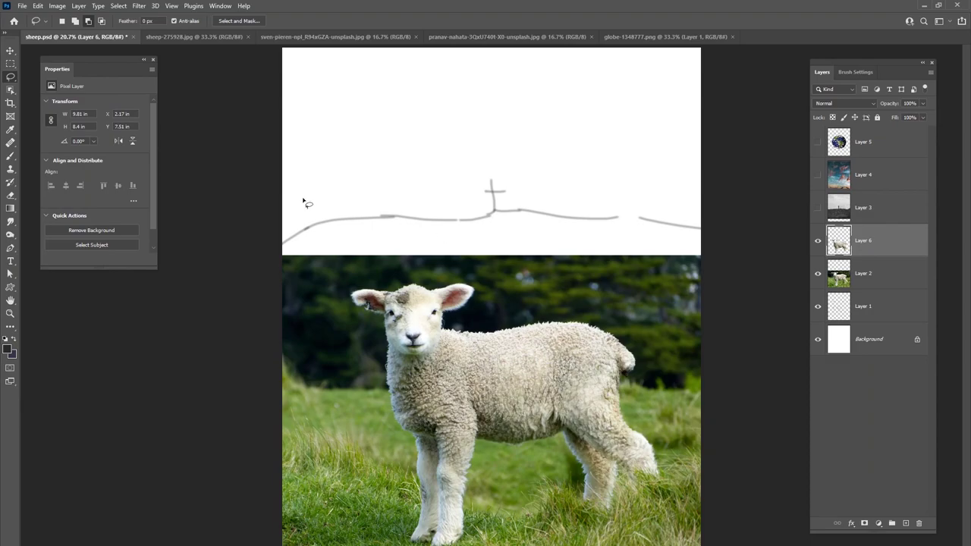
{"action": "left_click", "coordinate": [857, 238]}
{"action": "type", "text": "sheep"}
{"action": "key", "text": "Return"}
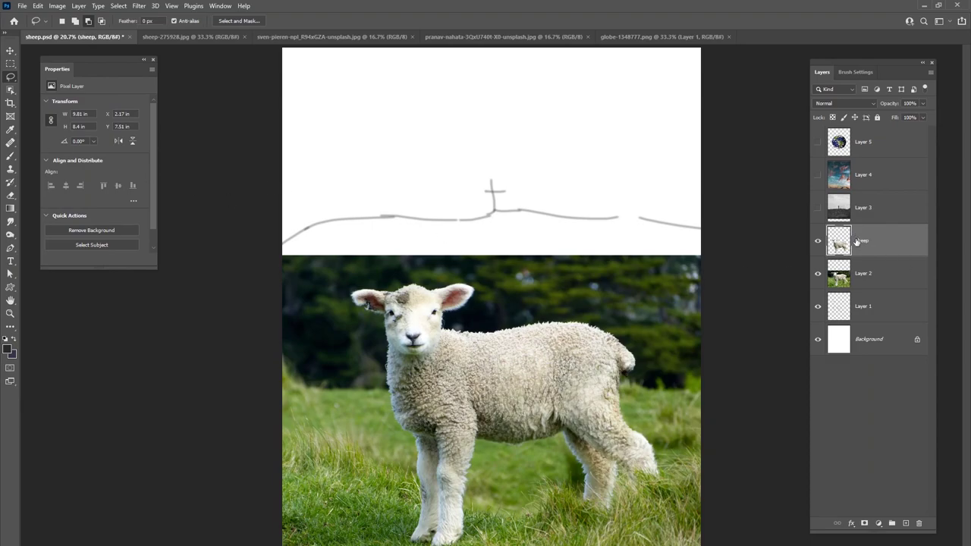
{"action": "left_click", "coordinate": [26, 9]}
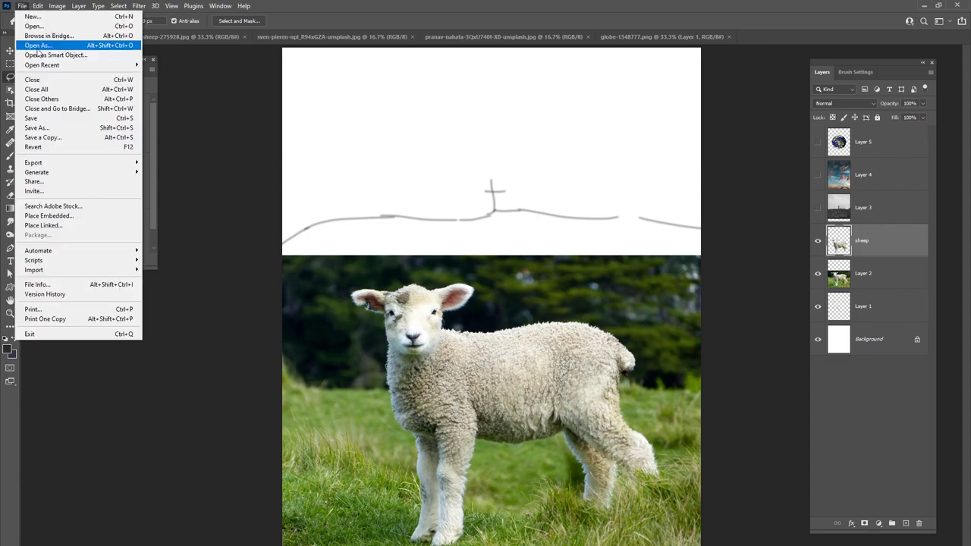
{"action": "left_click", "coordinate": [34, 115]}
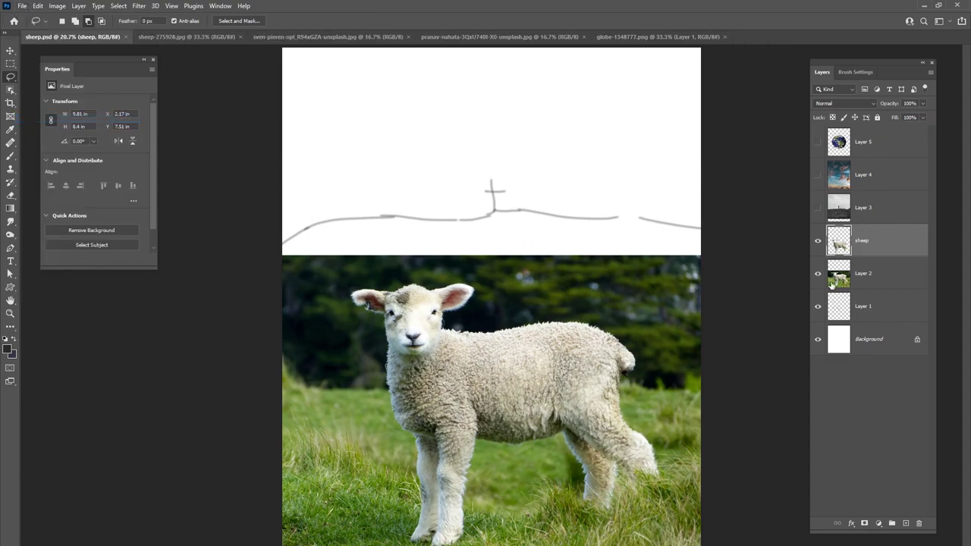
Show the hill-and-cross photo on Layer 3 and rename the layer "cross"
{"action": "left_click", "coordinate": [817, 209]}
{"action": "left_click", "coordinate": [848, 209]}
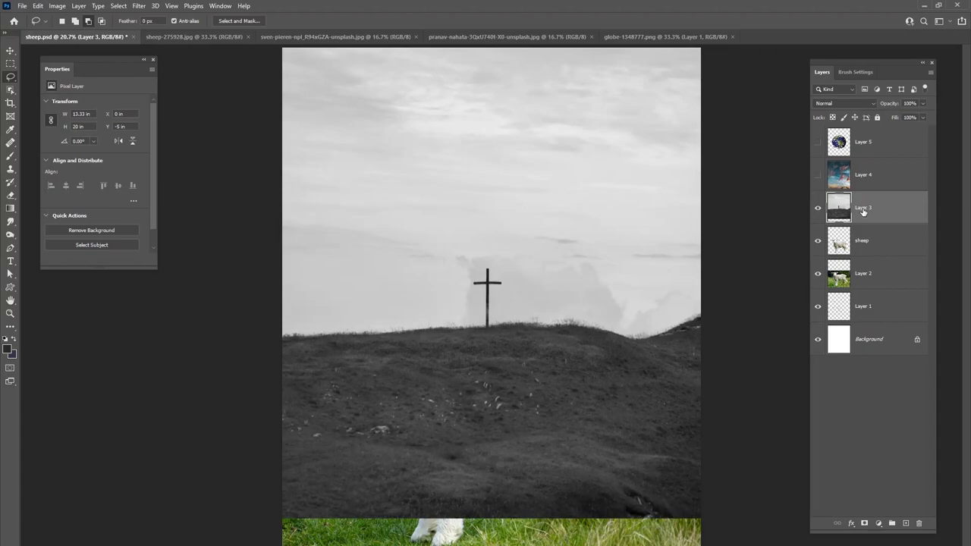
{"action": "type", "text": "cross"}
{"action": "key", "text": "Return"}
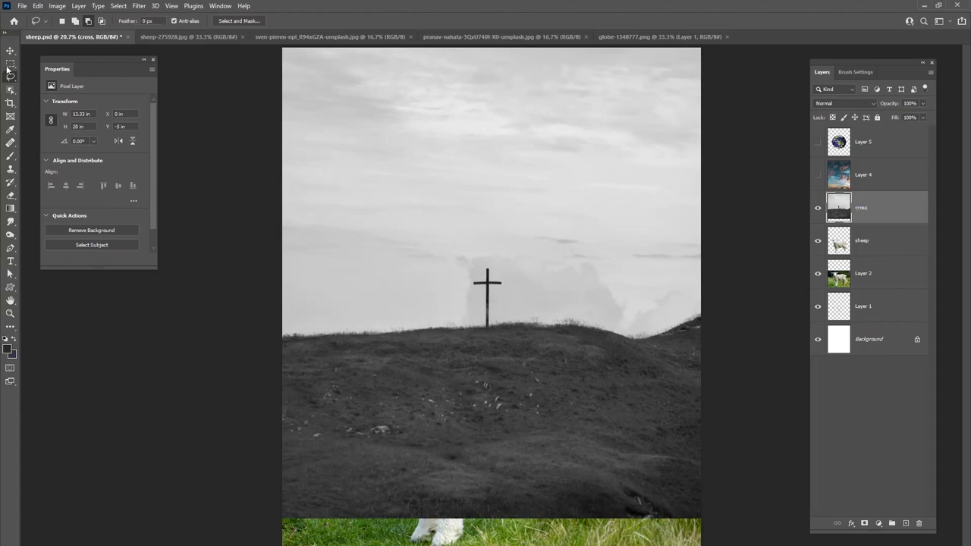
Place the cross layer beneath the sheep layer and move the hill photo up to about Y -7.33 in
{"action": "key", "text": "v"}
{"action": "left_click_drag", "start_coordinate": [868, 215], "coordinate": [867, 257]}
{"action": "left_click_drag", "start_coordinate": [607, 405], "coordinate": [523, 387]}
{"action": "left_click_drag", "start_coordinate": [485, 285], "coordinate": [490, 309]}
{"action": "left_click_drag", "start_coordinate": [542, 326], "coordinate": [522, 324]}
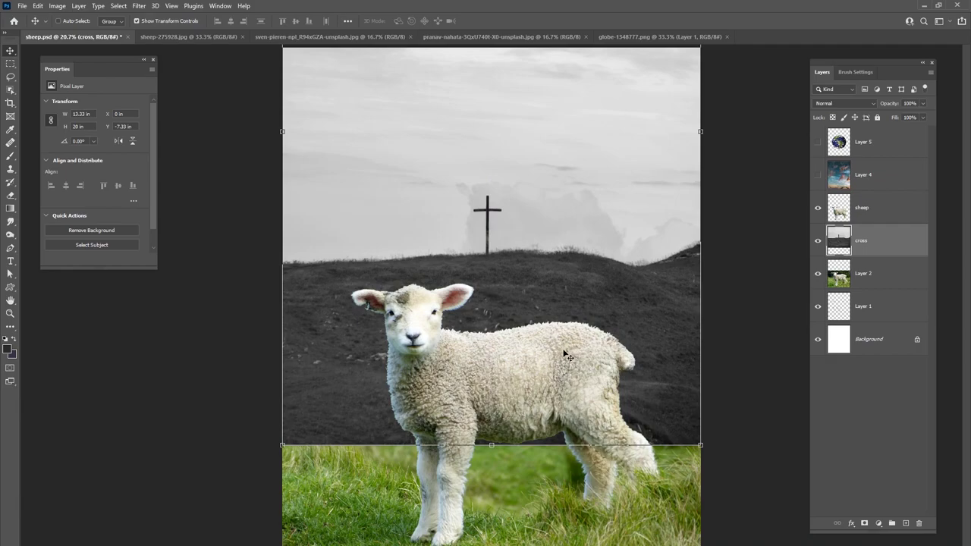
Add a layer mask to the cross layer and set up a black brush with 5% flow and 0% hardness
{"action": "left_click", "coordinate": [864, 523]}
{"action": "key", "text": "d"}
{"action": "key", "text": "b"}
{"action": "left_click", "coordinate": [296, 22]}
{"action": "right_click", "coordinate": [528, 350]}
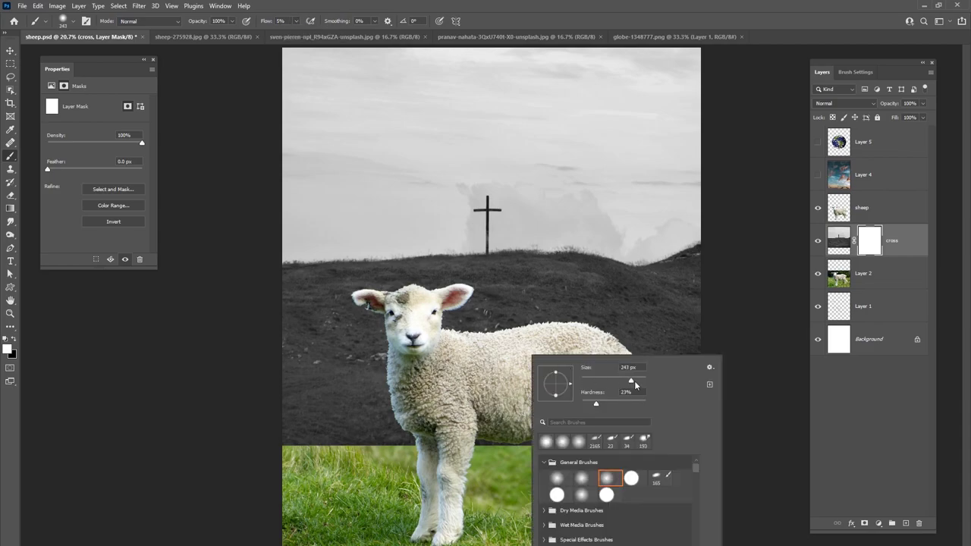
{"action": "key", "text": "Tab"}
{"action": "left_click", "coordinate": [13, 338]}
{"action": "right_click", "coordinate": [347, 363]}
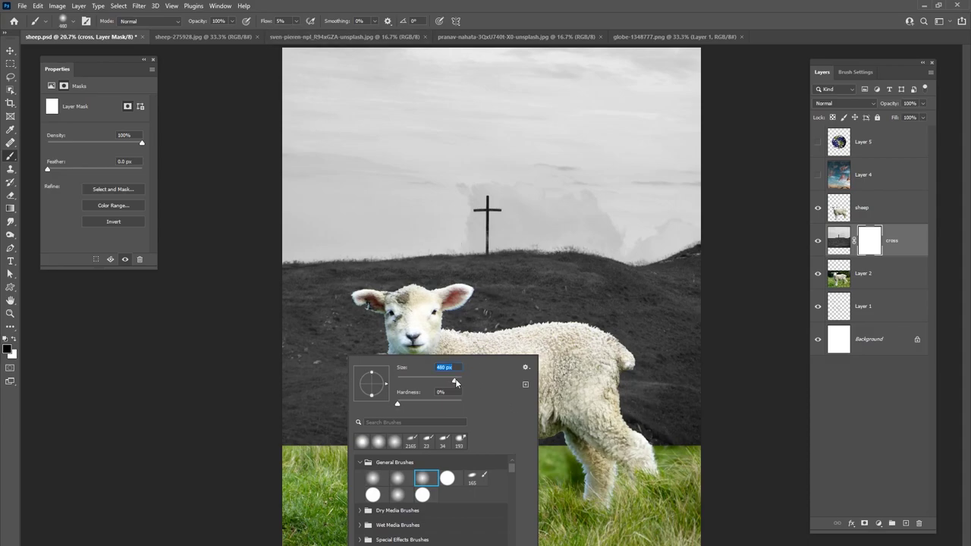
Paint out the hill photo's lower edge on its mask with a soft brush of up to 511 px, blending it into the grass
{"action": "mouse_move", "coordinate": [710, 457]}
{"action": "left_mouse_down"}
{"action": "mouse_move", "coordinate": [671, 428]}
{"action": "mouse_move", "coordinate": [641, 472]}
{"action": "mouse_move", "coordinate": [655, 428]}
{"action": "mouse_move", "coordinate": [594, 432]}
{"action": "mouse_move", "coordinate": [560, 494]}
{"action": "mouse_move", "coordinate": [495, 449]}
{"action": "mouse_move", "coordinate": [455, 474]}
{"action": "mouse_move", "coordinate": [380, 469]}
{"action": "mouse_move", "coordinate": [332, 449]}
{"action": "mouse_move", "coordinate": [273, 461]}
{"action": "mouse_move", "coordinate": [348, 480]}
{"action": "mouse_move", "coordinate": [432, 477]}
{"action": "mouse_move", "coordinate": [420, 481]}
{"action": "mouse_move", "coordinate": [640, 461]}
{"action": "mouse_move", "coordinate": [554, 436]}
{"action": "left_mouse_up"}
{"action": "right_click", "coordinate": [536, 434]}
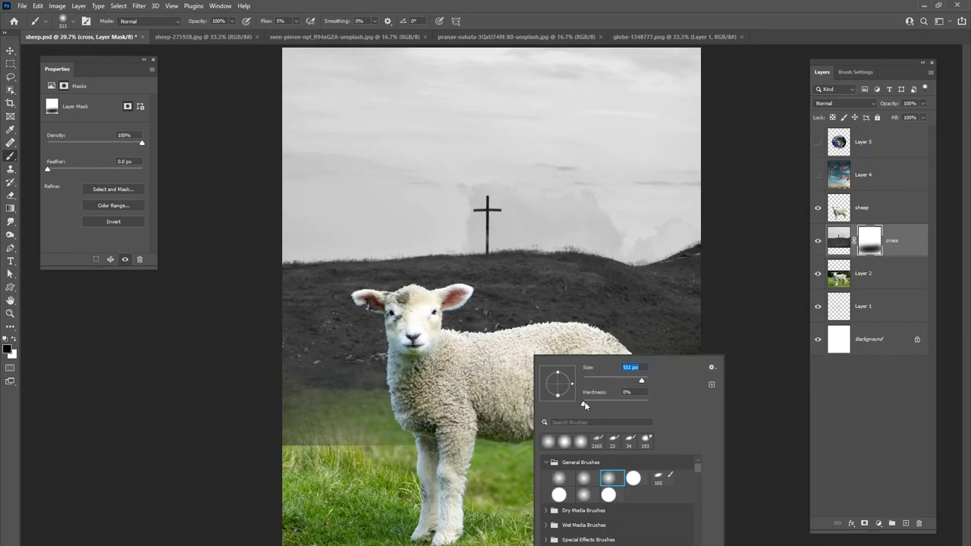
{"action": "key", "text": "Return"}
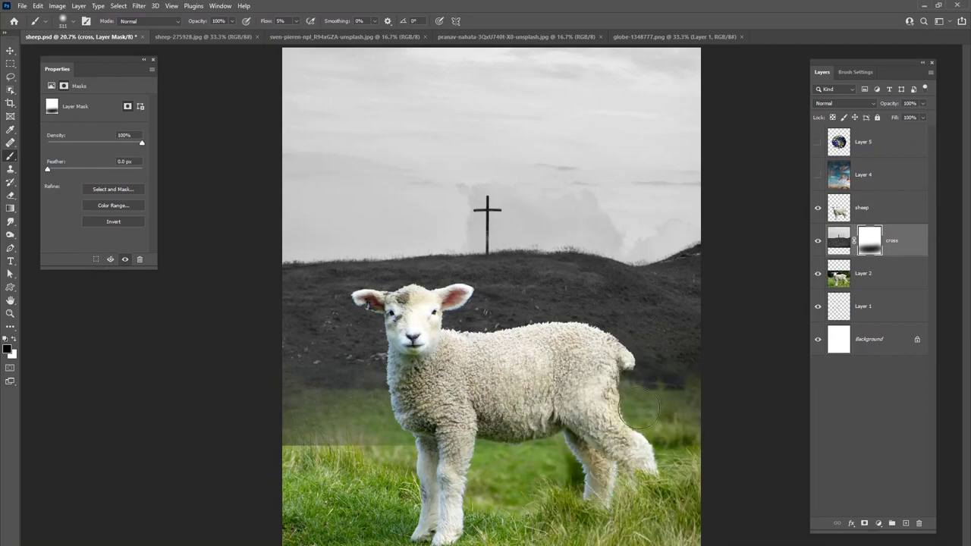
{"action": "mouse_move", "coordinate": [434, 449]}
{"action": "left_mouse_down"}
{"action": "mouse_move", "coordinate": [396, 434]}
{"action": "mouse_move", "coordinate": [282, 428]}
{"action": "mouse_move", "coordinate": [373, 450]}
{"action": "mouse_move", "coordinate": [292, 398]}
{"action": "mouse_move", "coordinate": [372, 386]}
{"action": "left_mouse_up"}
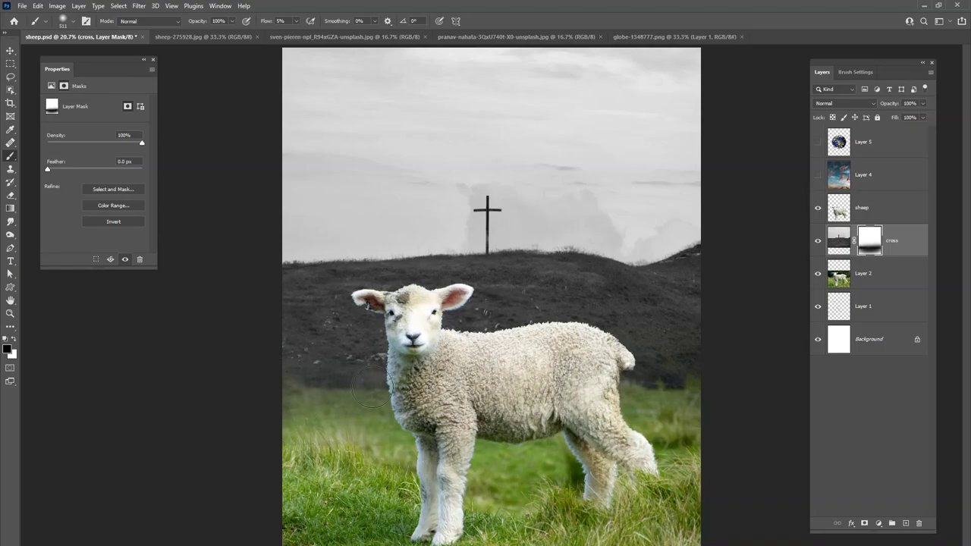
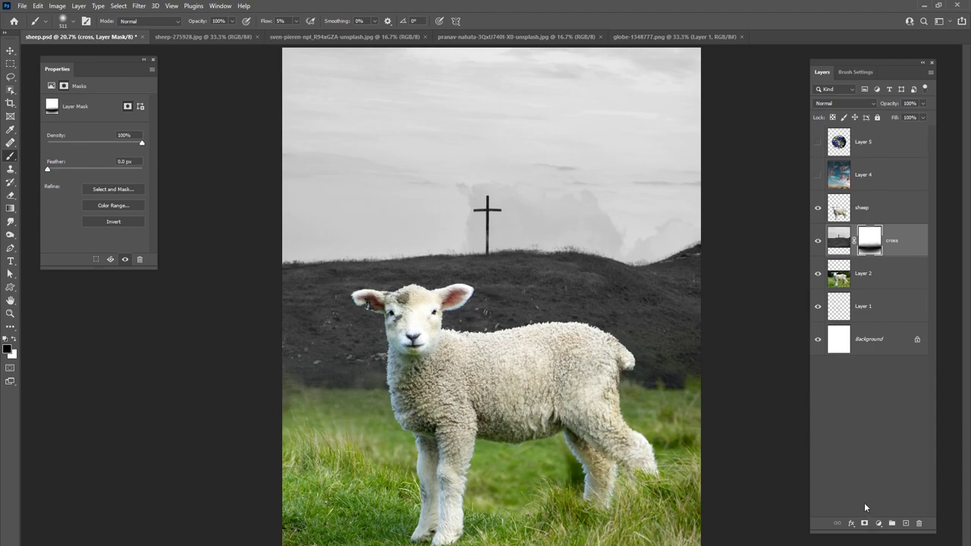
Clip a Color Balance adjustment to the cross layer with midtones of Cyan-Red +15, Magenta-Green +9 and Yellow-Blue -19
{"action": "left_click", "coordinate": [901, 433]}
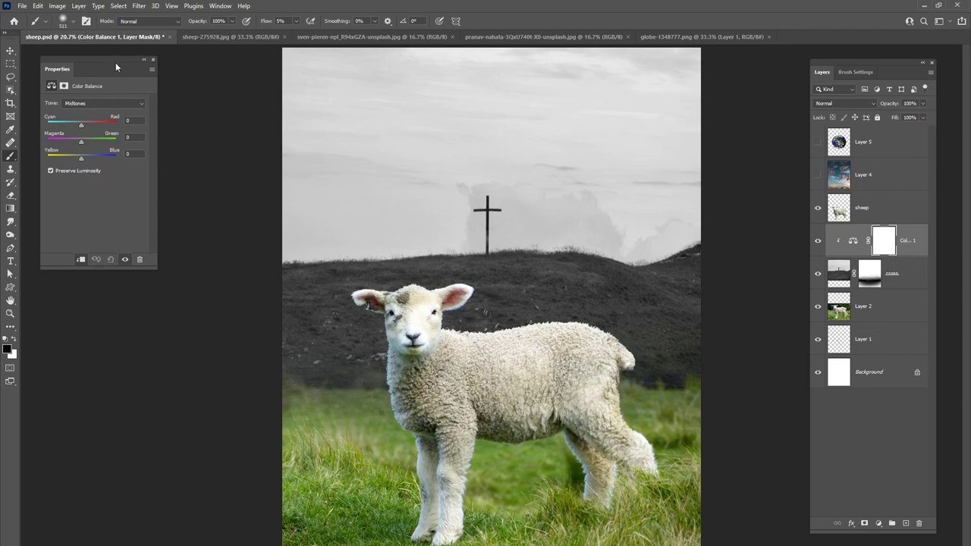
{"action": "left_click_drag", "start_coordinate": [116, 67], "coordinate": [188, 86]}
{"action": "mouse_move", "coordinate": [156, 142]}
{"action": "left_mouse_down"}
{"action": "mouse_move", "coordinate": [147, 176]}
{"action": "mouse_move", "coordinate": [159, 160]}
{"action": "left_mouse_up"}
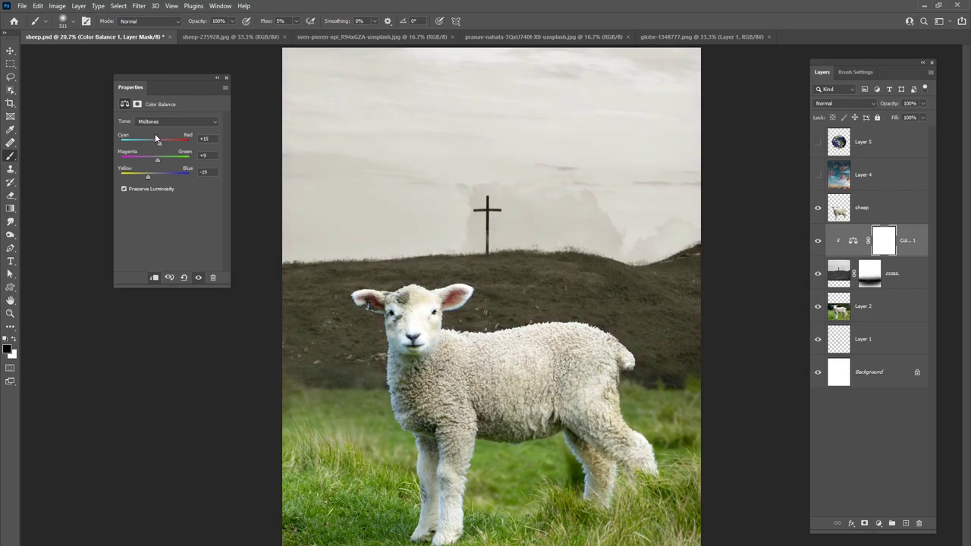
Adjust the Color Balance shadows, set the highlights to Cyan-Red -3 and Yellow-Blue -6, and compare the hill with and without the adjustment
{"action": "left_click", "coordinate": [190, 121]}
{"action": "left_click", "coordinate": [195, 130]}
{"action": "left_click_drag", "start_coordinate": [155, 142], "coordinate": [154, 177]}
{"action": "left_click", "coordinate": [165, 122]}
{"action": "left_click", "coordinate": [158, 141]}
{"action": "left_click_drag", "start_coordinate": [155, 176], "coordinate": [153, 177]}
{"action": "left_click_drag", "start_coordinate": [157, 142], "coordinate": [154, 143]}
{"action": "left_click", "coordinate": [818, 240]}
{"action": "left_click", "coordinate": [818, 240]}
Clip a Levels adjustment above the Color Balance, brighten the hill's overall tones and work on the red channel's midtones
{"action": "left_click", "coordinate": [879, 522]}
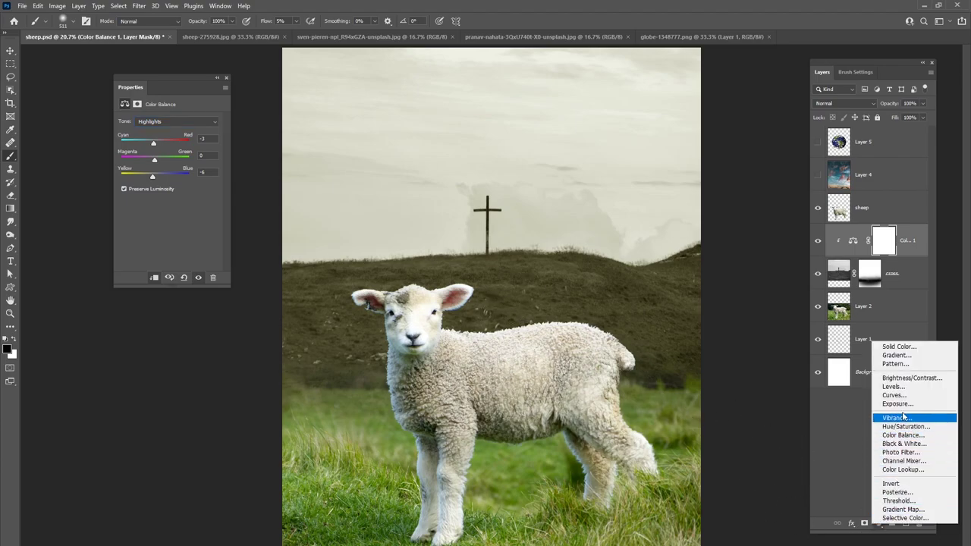
{"action": "left_click", "coordinate": [896, 388]}
{"action": "mouse_move", "coordinate": [177, 195]}
{"action": "left_mouse_down"}
{"action": "mouse_move", "coordinate": [164, 197]}
{"action": "mouse_move", "coordinate": [202, 196]}
{"action": "mouse_move", "coordinate": [160, 195]}
{"action": "left_mouse_up"}
{"action": "left_click", "coordinate": [157, 141]}
{"action": "left_click", "coordinate": [156, 157]}
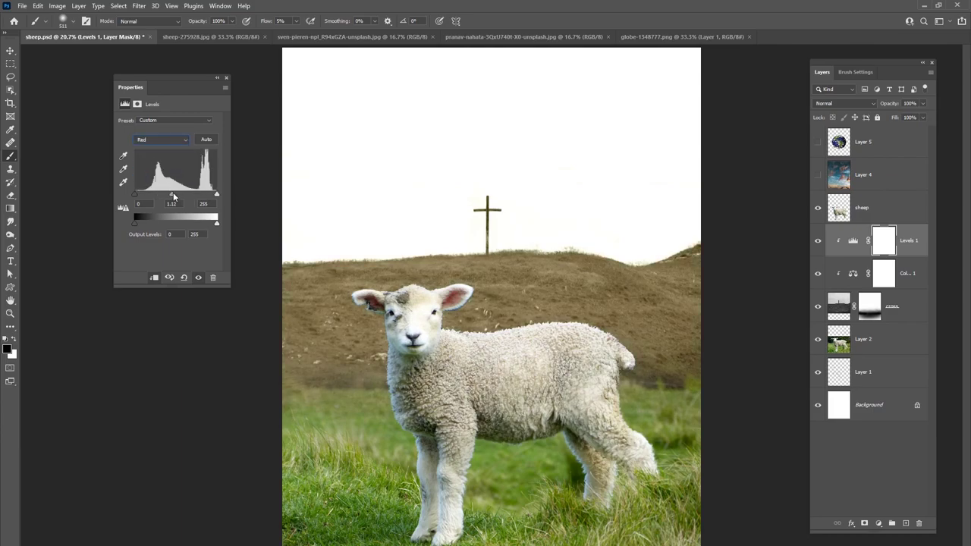
Set the Levels green channel's midtone to 1.29 and compare the hill with the Color Balance off and on
{"action": "left_click", "coordinate": [158, 140]}
{"action": "left_click", "coordinate": [166, 174]}
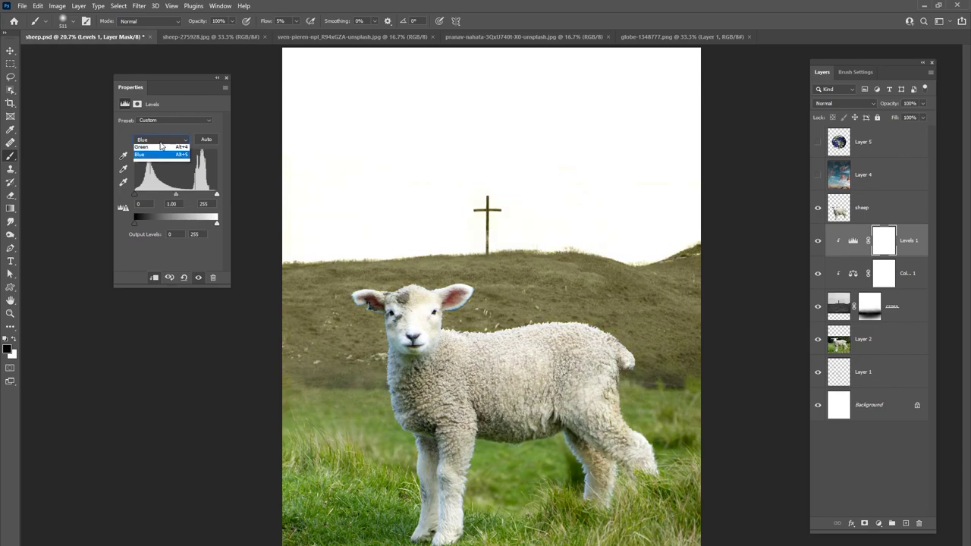
{"action": "left_click", "coordinate": [162, 166]}
{"action": "left_click_drag", "start_coordinate": [175, 195], "coordinate": [168, 197]}
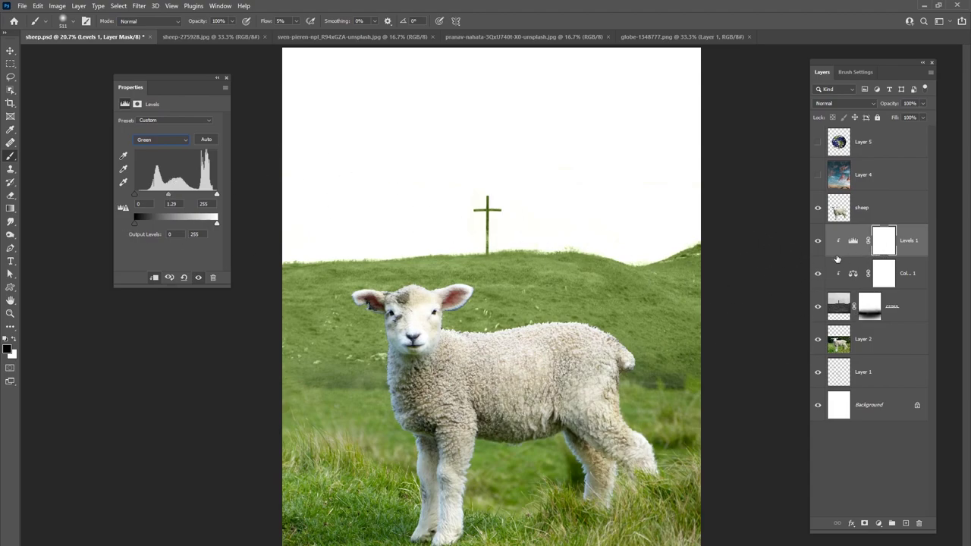
{"action": "left_click", "coordinate": [817, 273]}
{"action": "left_click", "coordinate": [818, 273]}
Select the cross layer together with its Color Balance and Levels adjustments and move the hill slightly down
{"action": "left_click", "coordinate": [907, 307]}
{"action": "left_click", "coordinate": [868, 242], "text": "shift"}
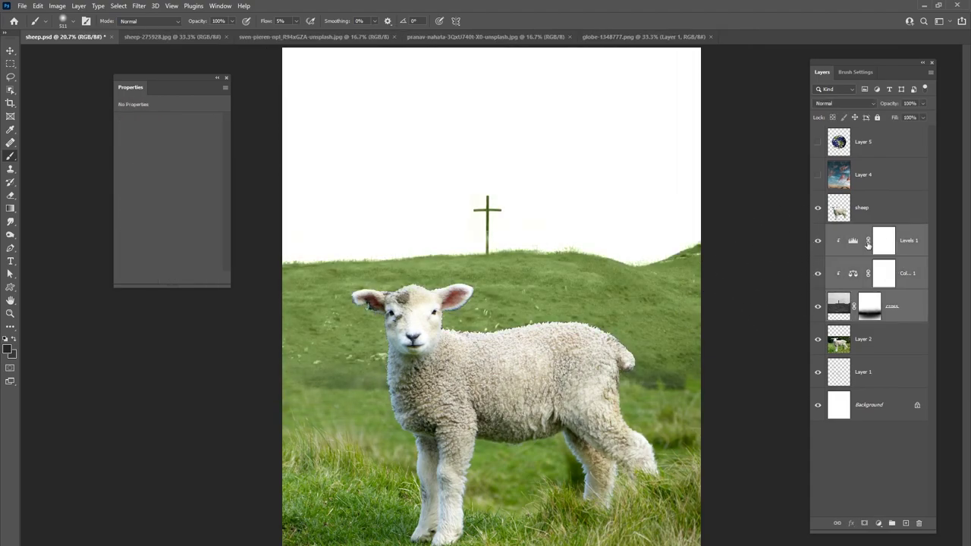
{"action": "left_click", "coordinate": [10, 51]}
{"action": "left_click_drag", "start_coordinate": [500, 296], "coordinate": [499, 318]}
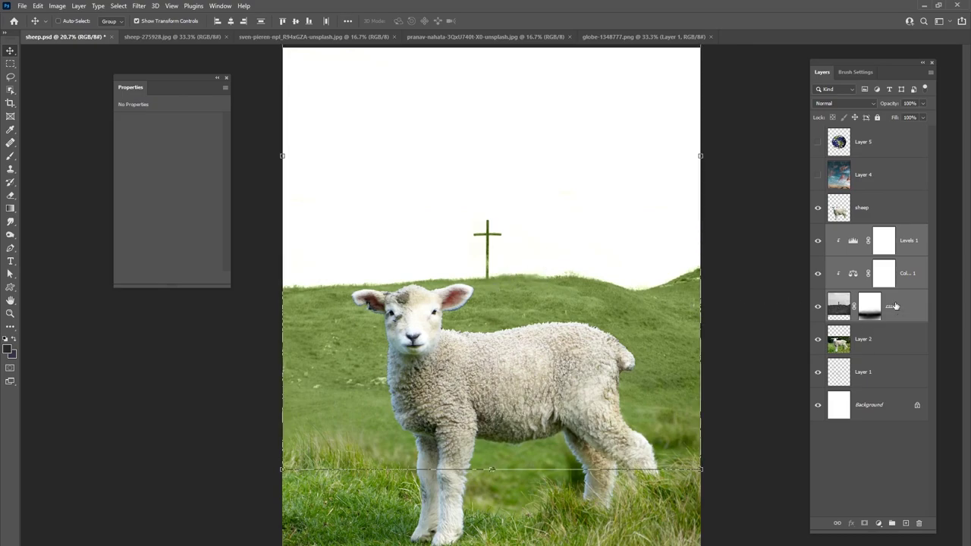
Paint black on the Levels mask around the cross and across the sky, enlarging the soft brush to about 1811 px
{"action": "left_click", "coordinate": [883, 240]}
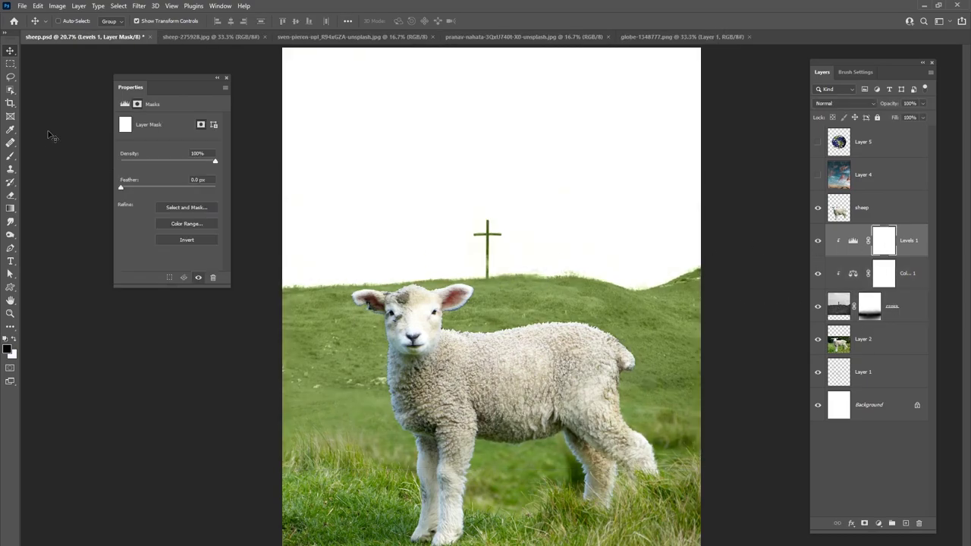
{"action": "left_click", "coordinate": [11, 156]}
{"action": "mouse_move", "coordinate": [498, 223]}
{"action": "left_mouse_down"}
{"action": "mouse_move", "coordinate": [488, 261]}
{"action": "mouse_move", "coordinate": [497, 232]}
{"action": "mouse_move", "coordinate": [526, 231]}
{"action": "mouse_move", "coordinate": [509, 245]}
{"action": "mouse_move", "coordinate": [526, 258]}
{"action": "mouse_move", "coordinate": [468, 267]}
{"action": "mouse_move", "coordinate": [516, 257]}
{"action": "mouse_move", "coordinate": [524, 227]}
{"action": "mouse_move", "coordinate": [572, 229]}
{"action": "mouse_move", "coordinate": [475, 204]}
{"action": "left_mouse_up"}
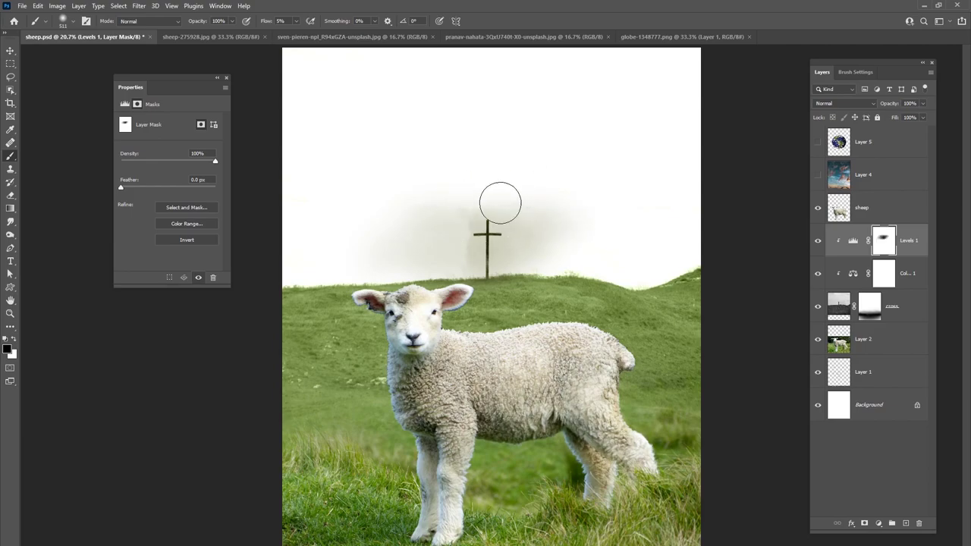
{"action": "right_click", "coordinate": [544, 194]}
{"action": "left_click_drag", "start_coordinate": [604, 211], "coordinate": [598, 211]}
{"action": "mouse_move", "coordinate": [434, 176]}
{"action": "left_mouse_down"}
{"action": "mouse_move", "coordinate": [555, 209]}
{"action": "mouse_move", "coordinate": [670, 158]}
{"action": "mouse_move", "coordinate": [337, 187]}
{"action": "mouse_move", "coordinate": [571, 144]}
{"action": "mouse_move", "coordinate": [639, 93]}
{"action": "mouse_move", "coordinate": [373, 169]}
{"action": "left_mouse_up"}
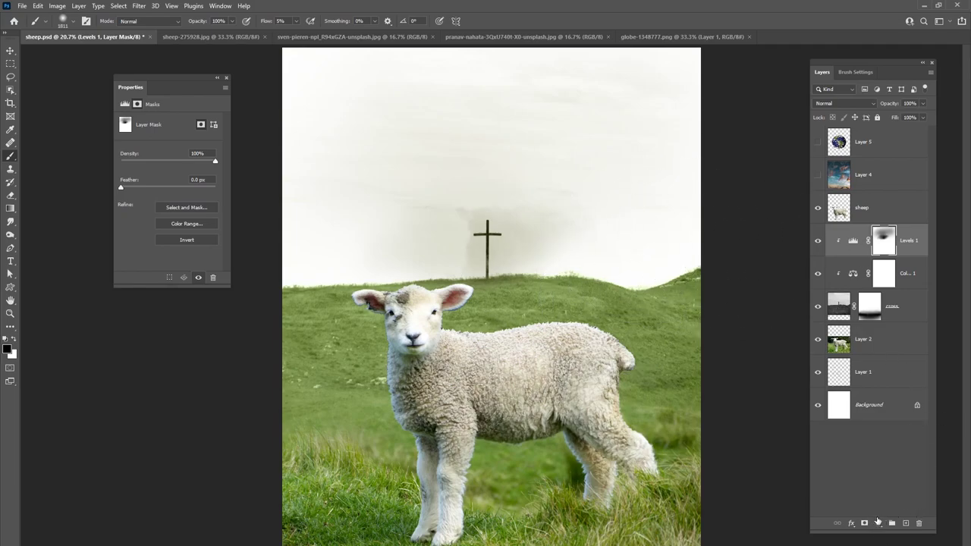
Clip a Selective Color adjustment above the Levels, set Black to -72% for Whites, and compare the sky before and after
{"action": "left_click", "coordinate": [878, 523]}
{"action": "left_click", "coordinate": [894, 504]}
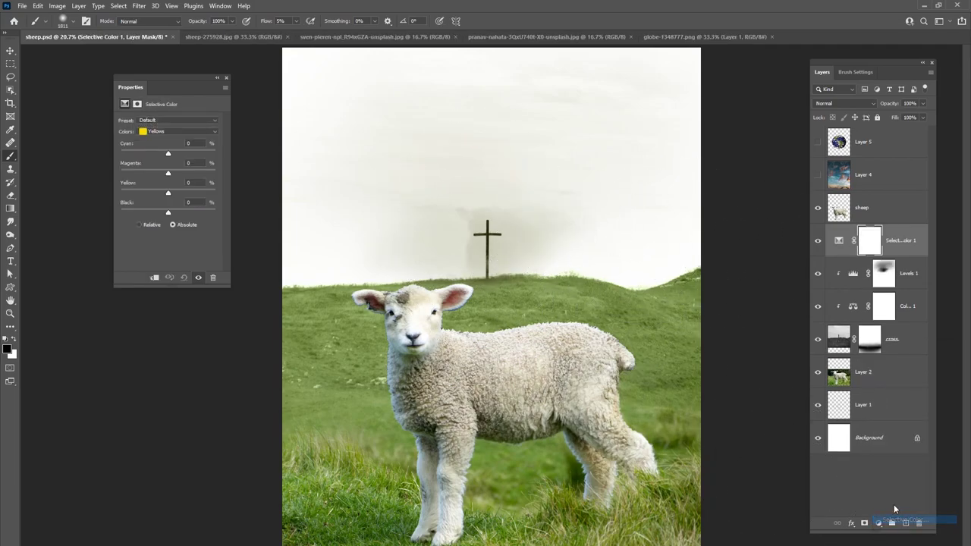
{"action": "left_click", "coordinate": [160, 132]}
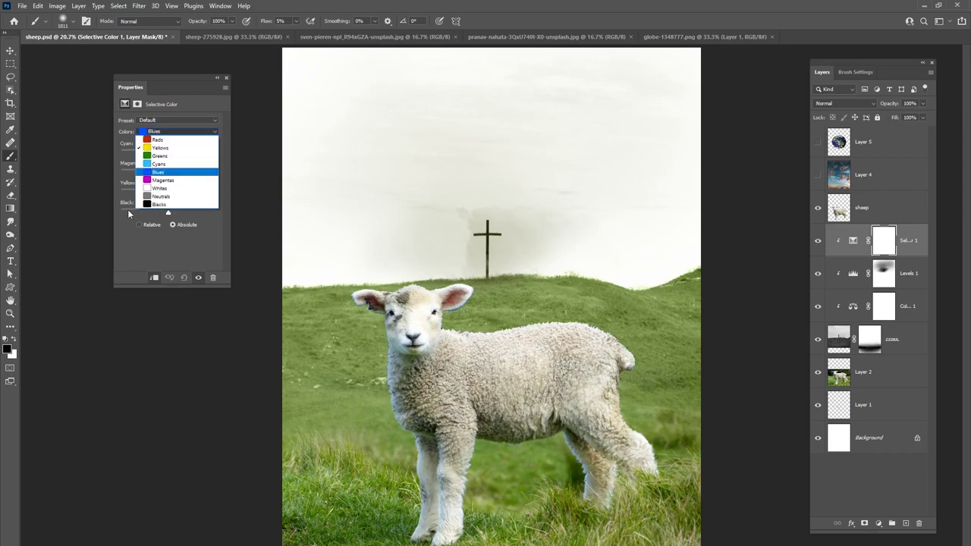
{"action": "left_click", "coordinate": [173, 209]}
{"action": "left_click_drag", "start_coordinate": [169, 215], "coordinate": [134, 213]}
{"action": "left_click", "coordinate": [817, 240]}
{"action": "left_click", "coordinate": [817, 241]}
{"action": "left_click", "coordinate": [818, 240]}
{"action": "left_click", "coordinate": [818, 241]}
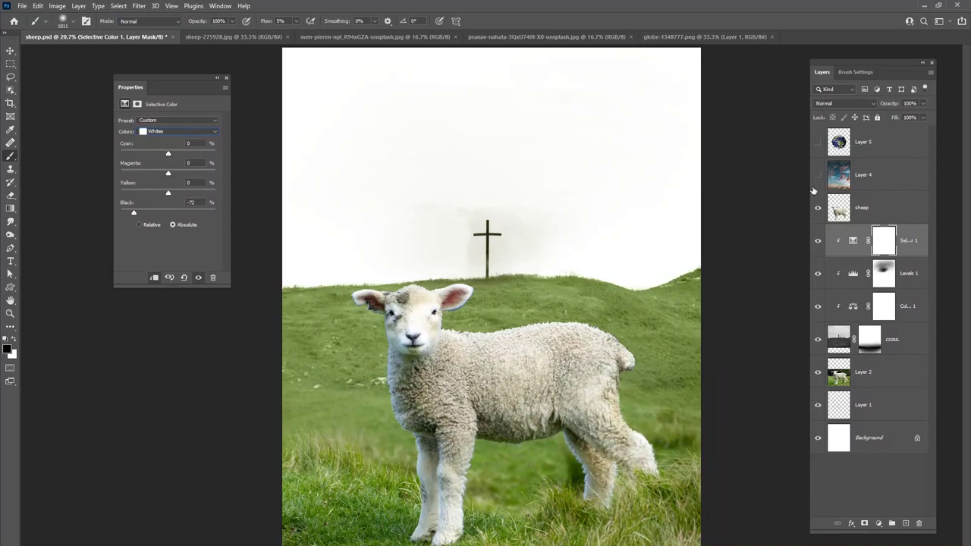
Show the sunset sky on Layer 4 and place it directly beneath the sheep layer
{"action": "key", "text": "ctrl+minus"}
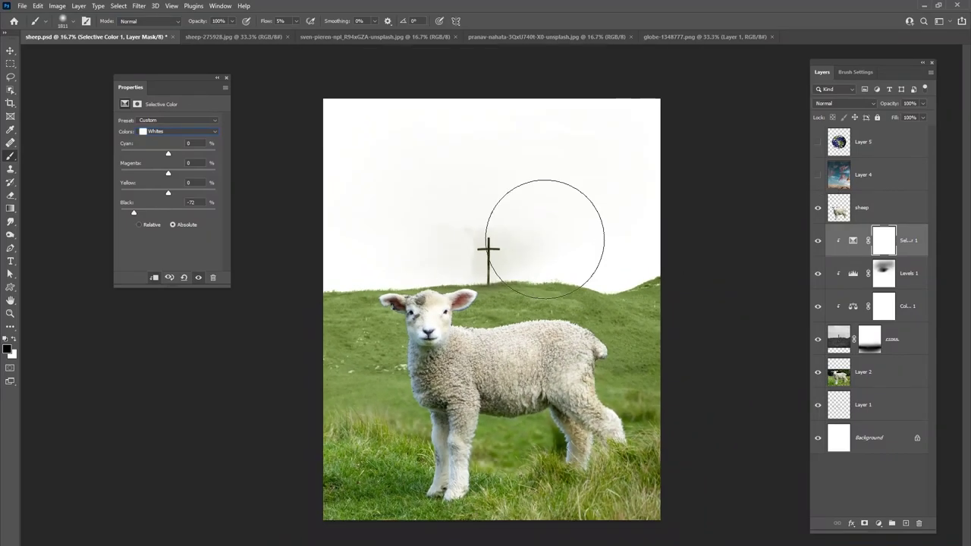
{"action": "left_click", "coordinate": [817, 175]}
{"action": "left_click_drag", "start_coordinate": [872, 176], "coordinate": [880, 221]}
{"action": "left_click", "coordinate": [11, 51]}
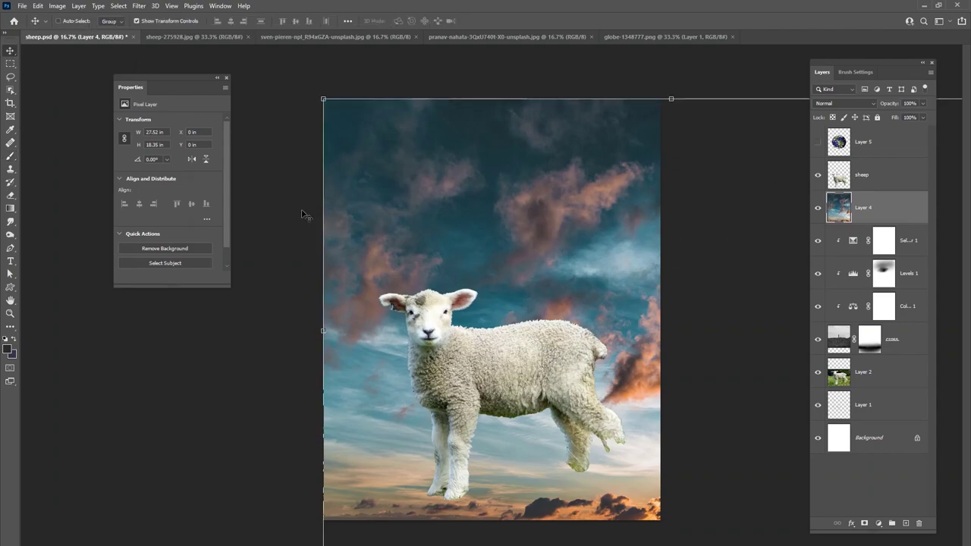
Scale the sky down to about 17.91 by 11.94 in and place it over the upper part of the canvas
{"action": "left_click_drag", "start_coordinate": [324, 545], "coordinate": [433, 487]}
{"action": "left_click_drag", "start_coordinate": [593, 390], "coordinate": [358, 321]}
{"action": "left_click_drag", "start_coordinate": [201, 417], "coordinate": [332, 329]}
{"action": "left_click_drag", "start_coordinate": [502, 244], "coordinate": [460, 300]}
{"action": "left_click", "coordinate": [505, 22]}
Set the sky layer's blend mode to Multiply and reposition it to about X -2.25 in and Y -1.22 in
{"action": "left_click", "coordinate": [844, 103]}
{"action": "left_click", "coordinate": [834, 134]}
{"action": "mouse_move", "coordinate": [584, 311]}
{"action": "left_mouse_down"}
{"action": "mouse_move", "coordinate": [586, 324]}
{"action": "mouse_move", "coordinate": [588, 288]}
{"action": "mouse_move", "coordinate": [593, 314]}
{"action": "left_mouse_up"}
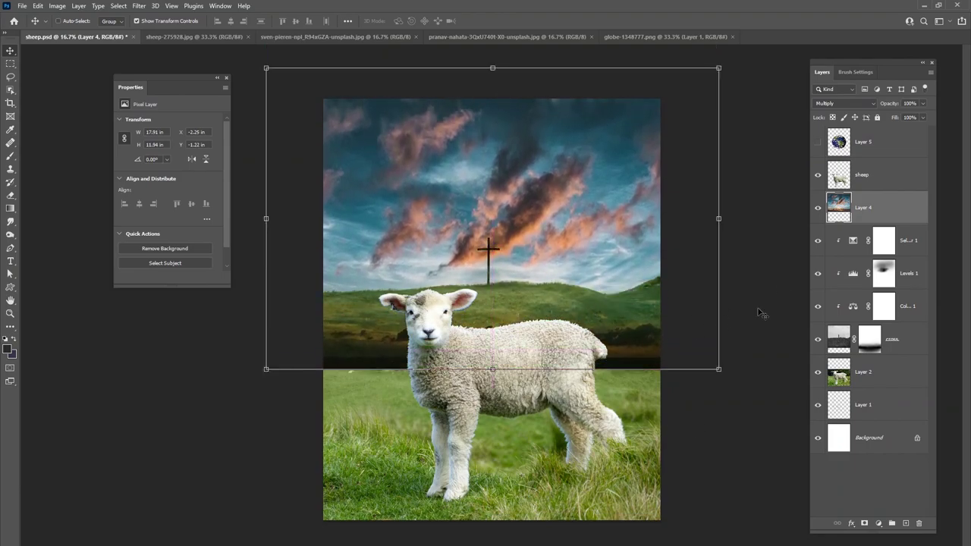
Lower the sky layer's opacity to 73% and reposition it to about X -2.29 in and Y -2.36 in
{"action": "left_click", "coordinate": [922, 104]}
{"action": "mouse_move", "coordinate": [918, 117]}
{"action": "left_mouse_down"}
{"action": "mouse_move", "coordinate": [901, 119]}
{"action": "mouse_move", "coordinate": [911, 116]}
{"action": "left_mouse_up"}
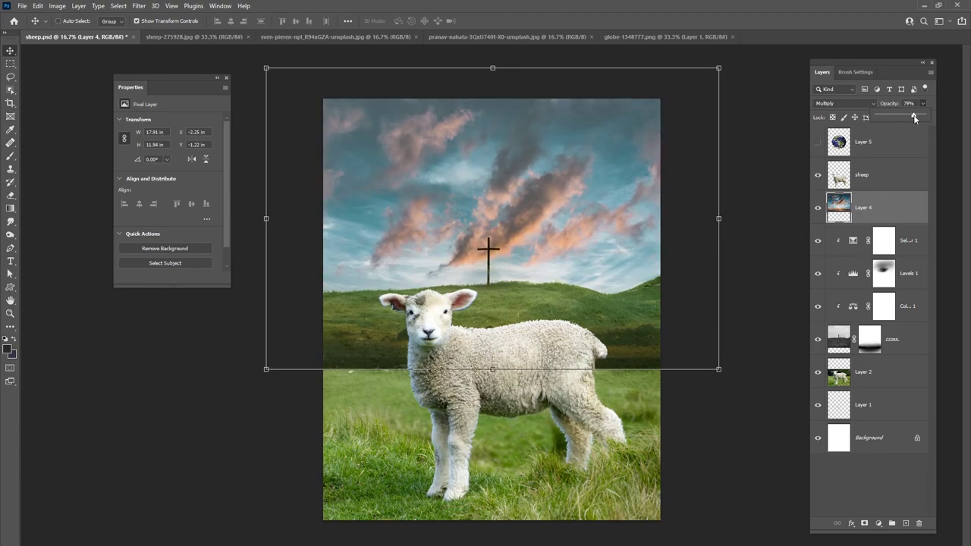
{"action": "left_click_drag", "start_coordinate": [575, 306], "coordinate": [569, 273]}
{"action": "mouse_move", "coordinate": [529, 231]}
{"action": "left_mouse_down"}
{"action": "mouse_move", "coordinate": [536, 263]}
{"action": "mouse_move", "coordinate": [532, 227]}
{"action": "left_mouse_up"}
{"action": "left_click_drag", "start_coordinate": [922, 104], "coordinate": [916, 115]}
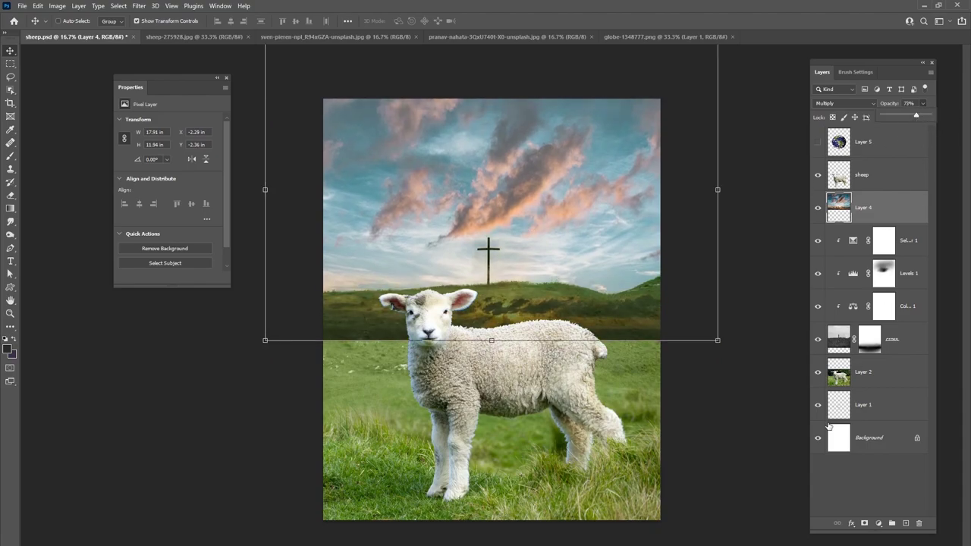
Add a layer mask to the sky and brush black at 14% flow over its lower part to reveal the green hill
{"action": "left_click", "coordinate": [866, 523]}
{"action": "key", "text": "b"}
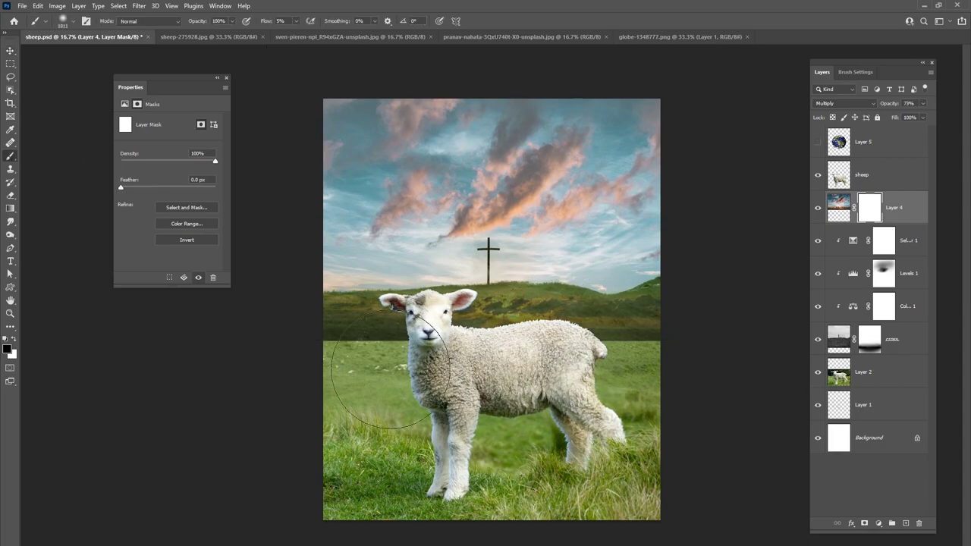
{"action": "left_click", "coordinate": [296, 21]}
{"action": "left_click_drag", "start_coordinate": [292, 34], "coordinate": [298, 34]}
{"action": "mouse_move", "coordinate": [639, 346]}
{"action": "left_mouse_down"}
{"action": "mouse_move", "coordinate": [311, 359]}
{"action": "mouse_move", "coordinate": [326, 341]}
{"action": "mouse_move", "coordinate": [598, 366]}
{"action": "mouse_move", "coordinate": [561, 401]}
{"action": "mouse_move", "coordinate": [456, 400]}
{"action": "mouse_move", "coordinate": [451, 382]}
{"action": "mouse_move", "coordinate": [418, 396]}
{"action": "mouse_move", "coordinate": [464, 414]}
{"action": "mouse_move", "coordinate": [425, 435]}
{"action": "mouse_move", "coordinate": [404, 391]}
{"action": "left_mouse_up"}
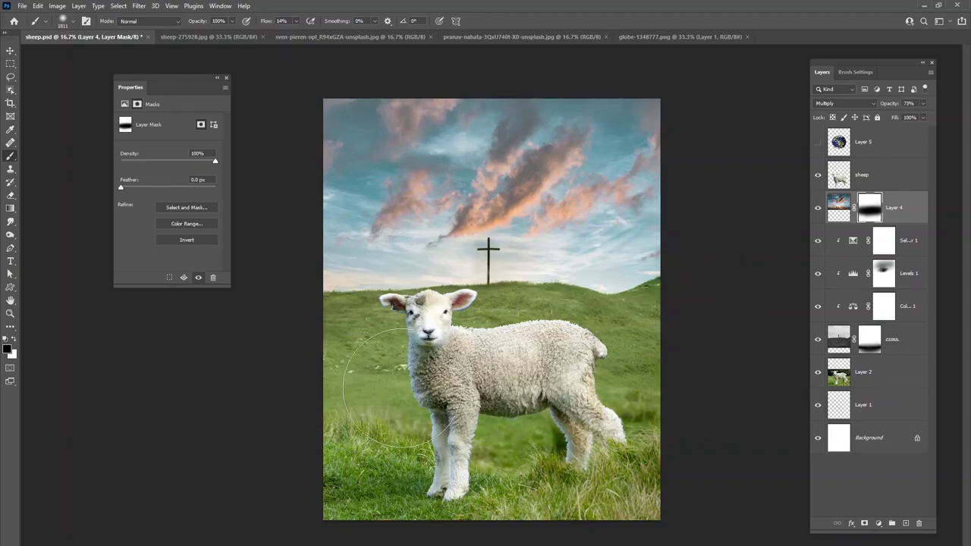
{"action": "key", "text": "x"}
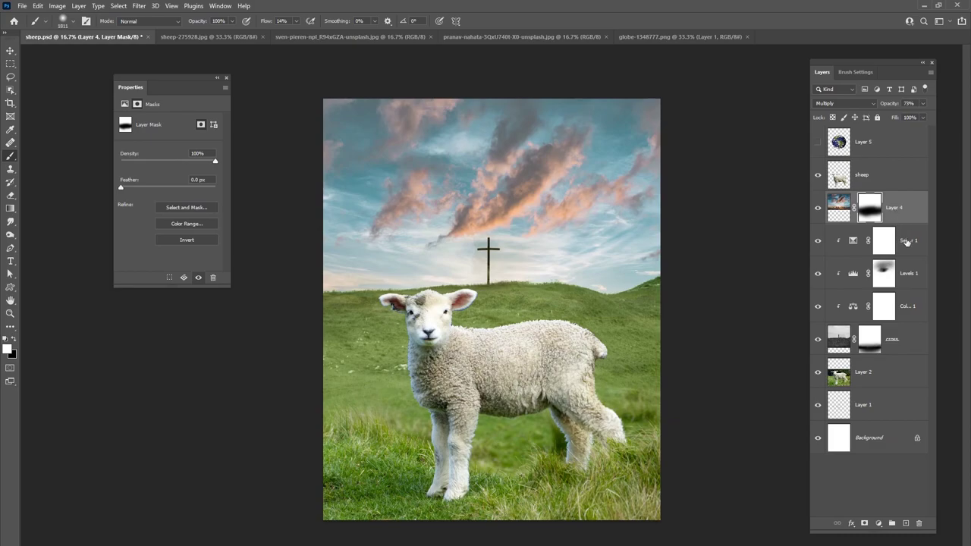
Merge Layer 4, the three clipped adjustment layers and the masked hill layer into one layer
{"action": "left_click", "coordinate": [906, 242], "text": "shift"}
{"action": "left_click", "coordinate": [910, 274], "text": "shift"}
{"action": "left_click", "coordinate": [913, 304], "text": "shift"}
{"action": "left_click", "coordinate": [911, 342], "text": "shift"}
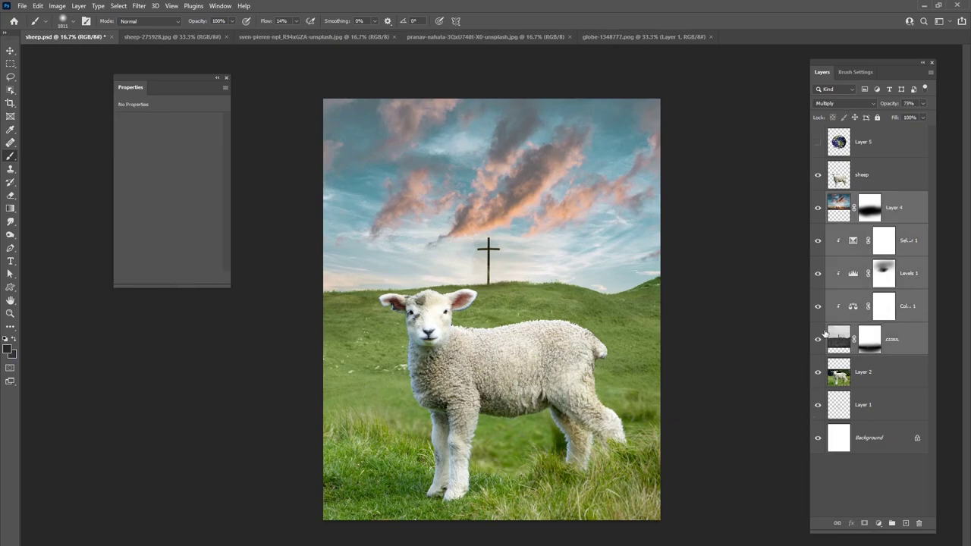
{"action": "right_click", "coordinate": [891, 220]}
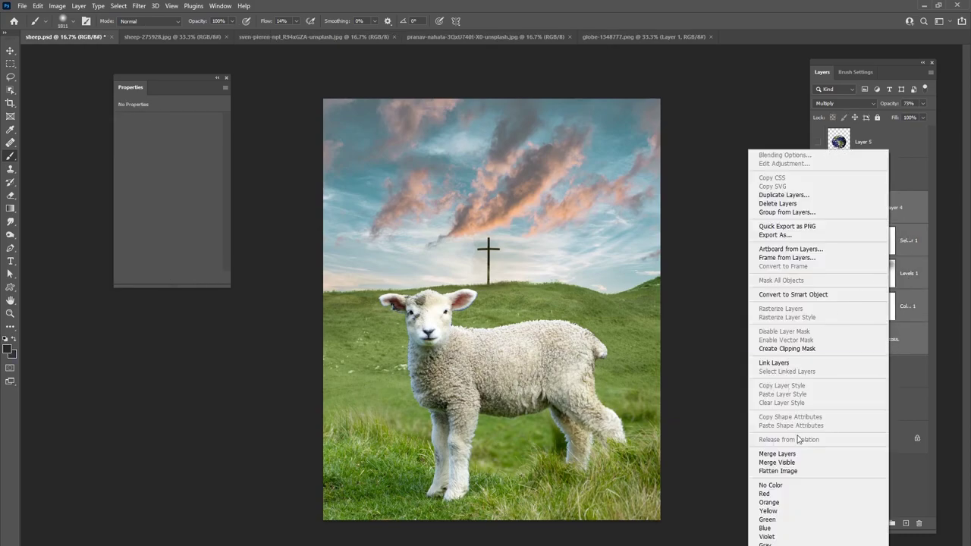
{"action": "left_click", "coordinate": [800, 455]}
Compare the image with and without the merged background, and try shifting that layer upward before undoing the move
{"action": "left_click", "coordinate": [817, 208]}
{"action": "left_click", "coordinate": [818, 208]}
{"action": "left_click", "coordinate": [10, 51]}
{"action": "left_click_drag", "start_coordinate": [516, 281], "coordinate": [515, 260]}
{"action": "key", "text": "ctrl+z"}
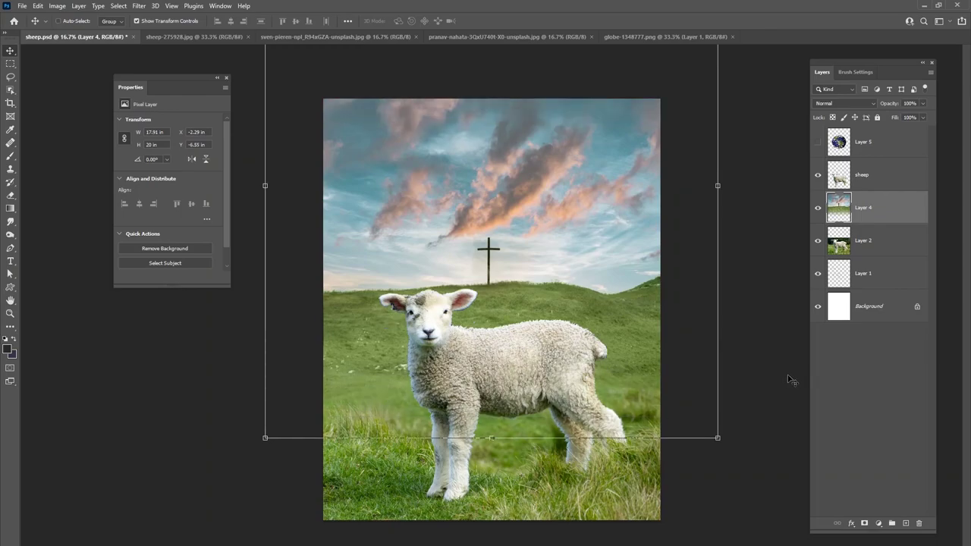
{"action": "left_click", "coordinate": [818, 207]}
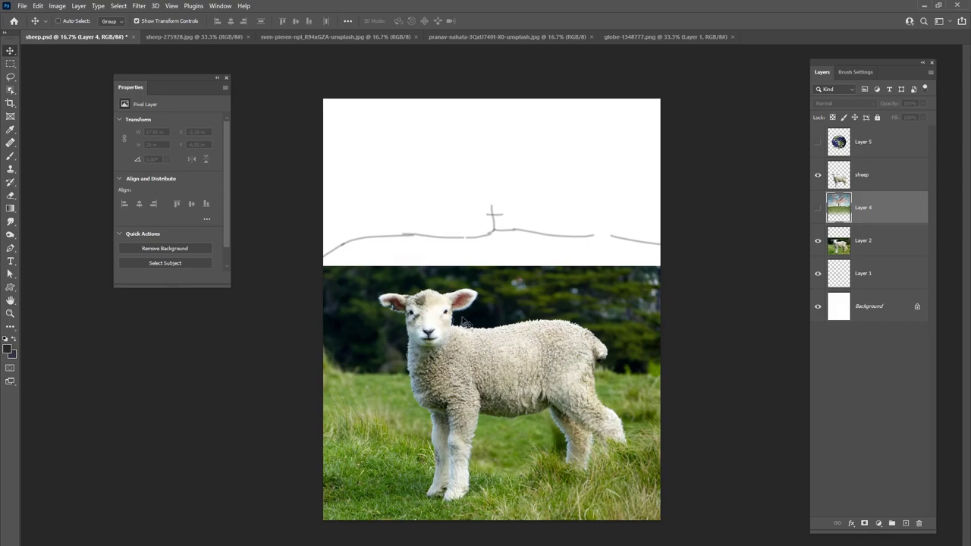
{"action": "left_click", "coordinate": [818, 207]}
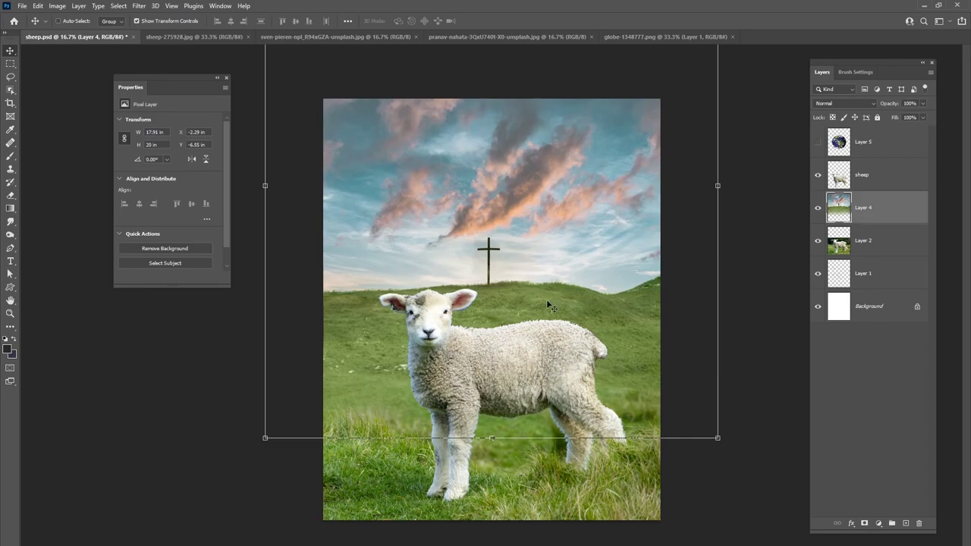
Start a Field Blur on the merged background and place a 44 px blur pin in the sky above the cross
{"action": "left_click", "coordinate": [139, 6]}
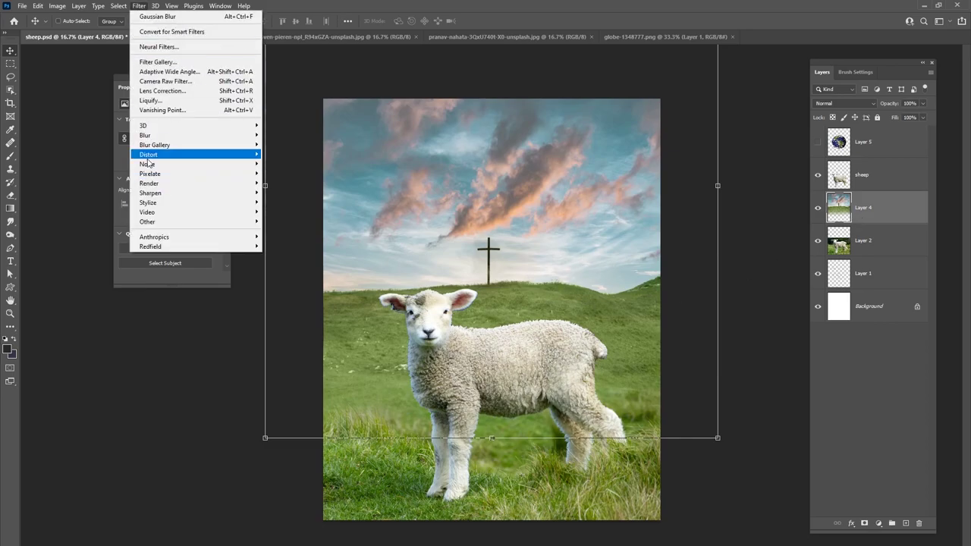
{"action": "mouse_move", "coordinate": [170, 146]}
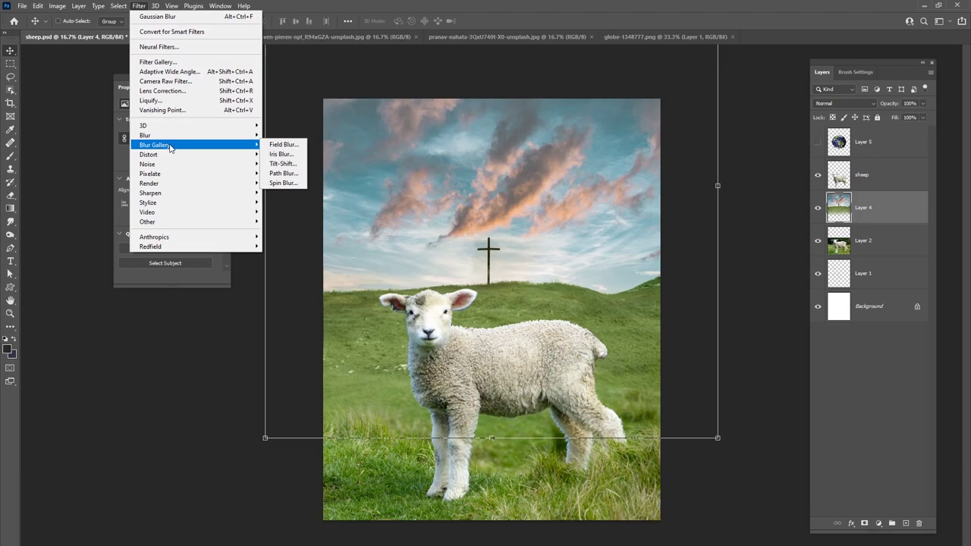
{"action": "left_click", "coordinate": [280, 146]}
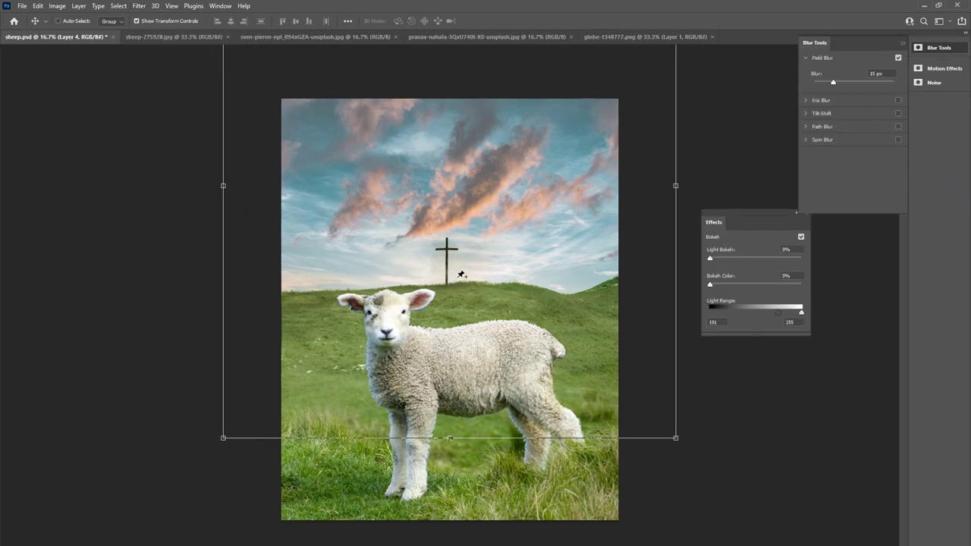
{"action": "left_click_drag", "start_coordinate": [450, 312], "coordinate": [457, 260]}
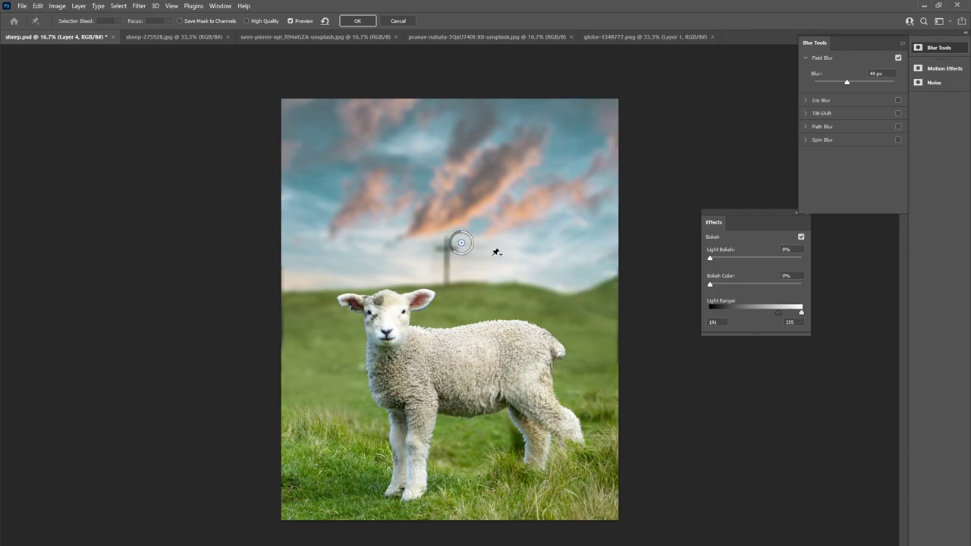
{"action": "left_click_drag", "start_coordinate": [461, 243], "coordinate": [464, 222]}
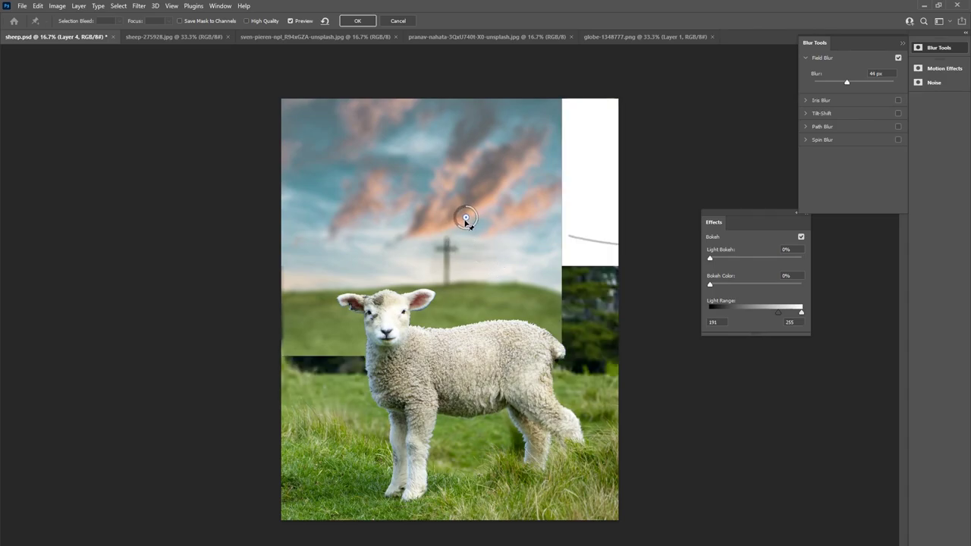
Add three blur pins across the grass at the sheep's body level, fine-tune the pin positions and apply the Field Blur
{"action": "left_click", "coordinate": [563, 376]}
{"action": "left_click_drag", "start_coordinate": [571, 384], "coordinate": [564, 380]}
{"action": "left_click", "coordinate": [461, 384]}
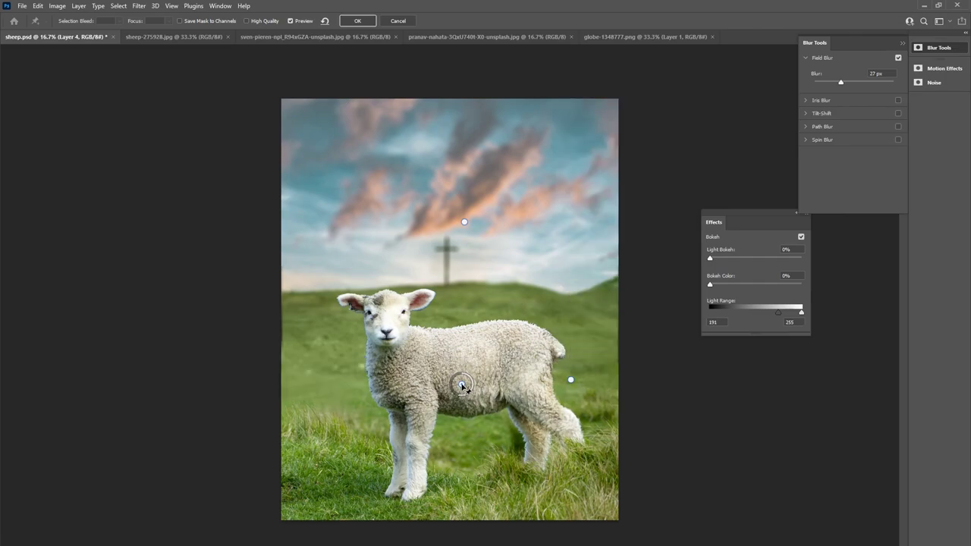
{"action": "left_click", "coordinate": [332, 384]}
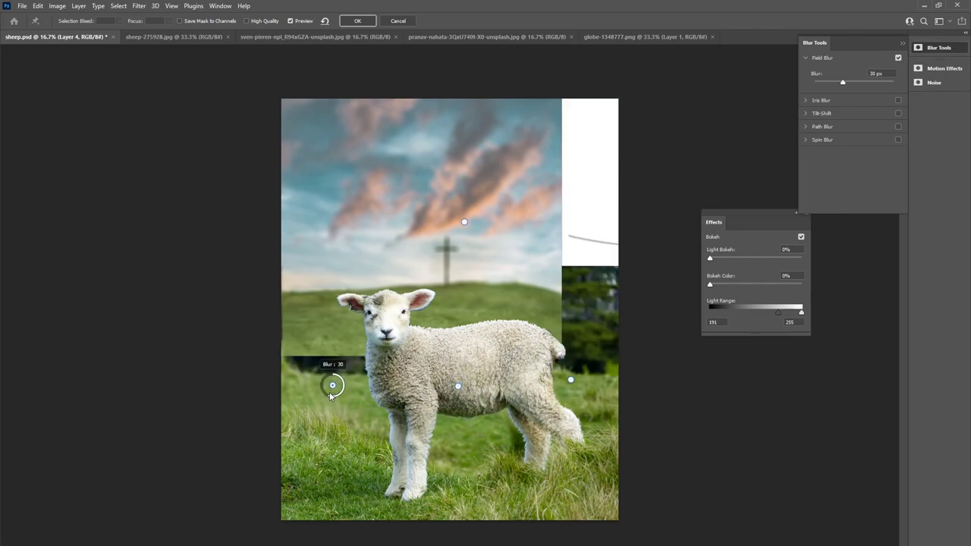
{"action": "left_click", "coordinate": [458, 386]}
{"action": "left_click_drag", "start_coordinate": [570, 379], "coordinate": [581, 377]}
{"action": "left_click_drag", "start_coordinate": [464, 221], "coordinate": [460, 222]}
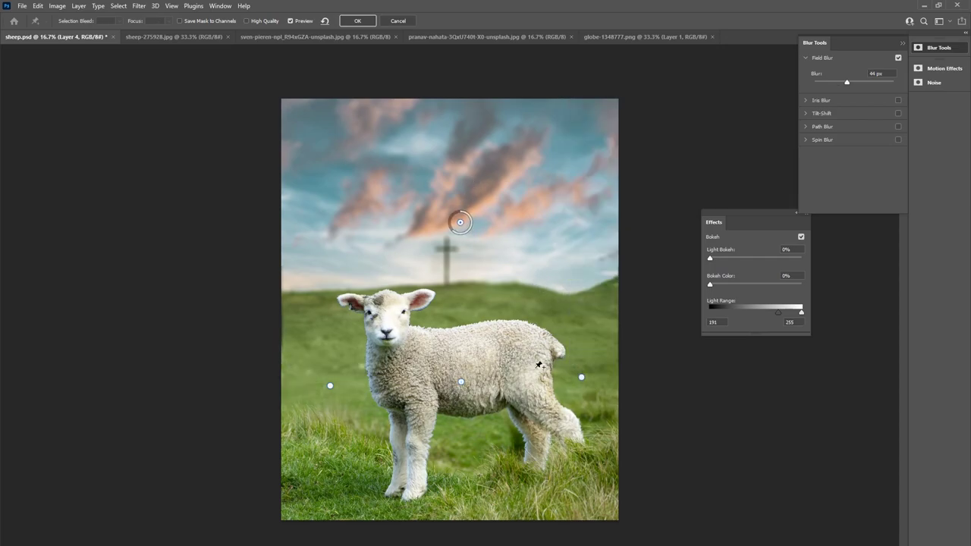
{"action": "left_click", "coordinate": [354, 22]}
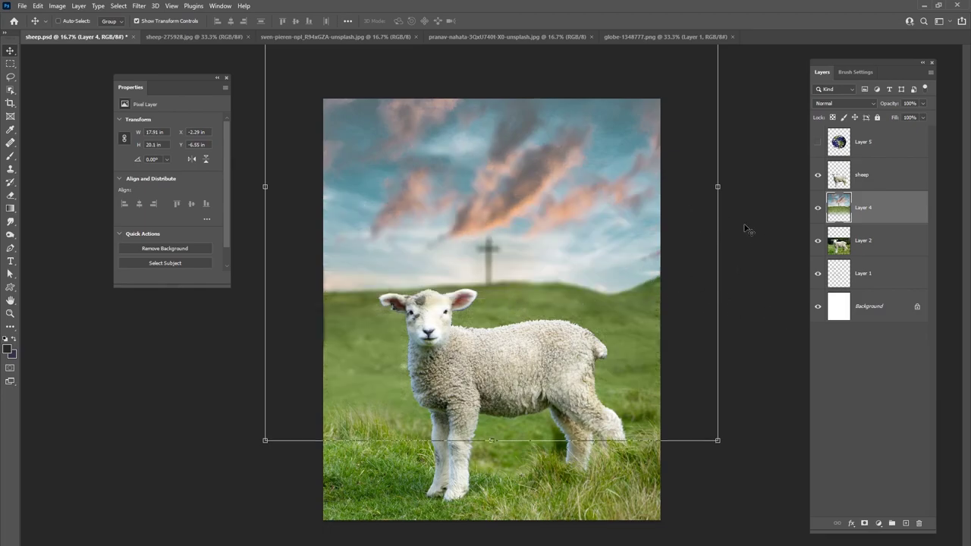
Compare the image with and without the blurred background layer, and save the document
{"action": "left_click", "coordinate": [817, 207]}
{"action": "left_click", "coordinate": [818, 207]}
{"action": "left_click", "coordinate": [19, 8]}
{"action": "left_click", "coordinate": [32, 119]}
{"action": "left_click", "coordinate": [10, 64]}
{"action": "left_click_drag", "start_coordinate": [323, 98], "coordinate": [759, 523]}
{"action": "left_click", "coordinate": [118, 6]}
{"action": "left_click", "coordinate": [129, 25]}
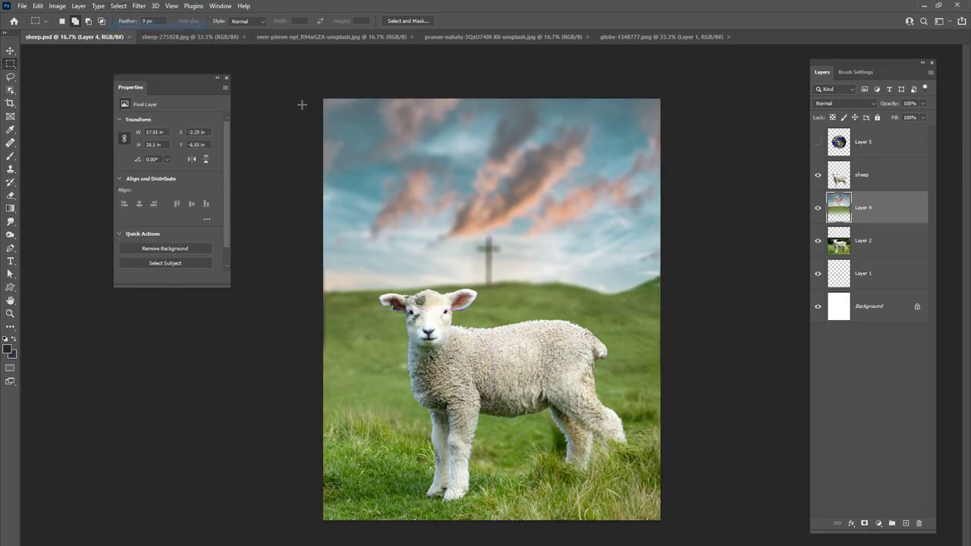
Select the whole canvas with a rectangular marquee, crop the image to it to trim the layers' overhang, and deselect
{"action": "left_click_drag", "start_coordinate": [305, 61], "coordinate": [752, 472]}
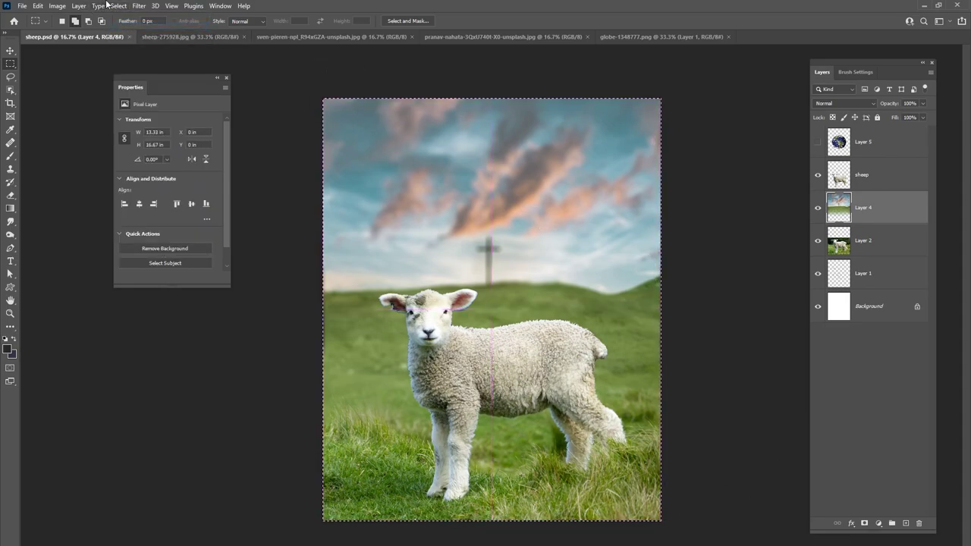
{"action": "left_click", "coordinate": [57, 6]}
{"action": "left_click", "coordinate": [65, 109]}
{"action": "left_click", "coordinate": [122, 8]}
{"action": "left_click", "coordinate": [129, 16]}
{"action": "left_click", "coordinate": [119, 6]}
{"action": "left_click", "coordinate": [126, 26]}
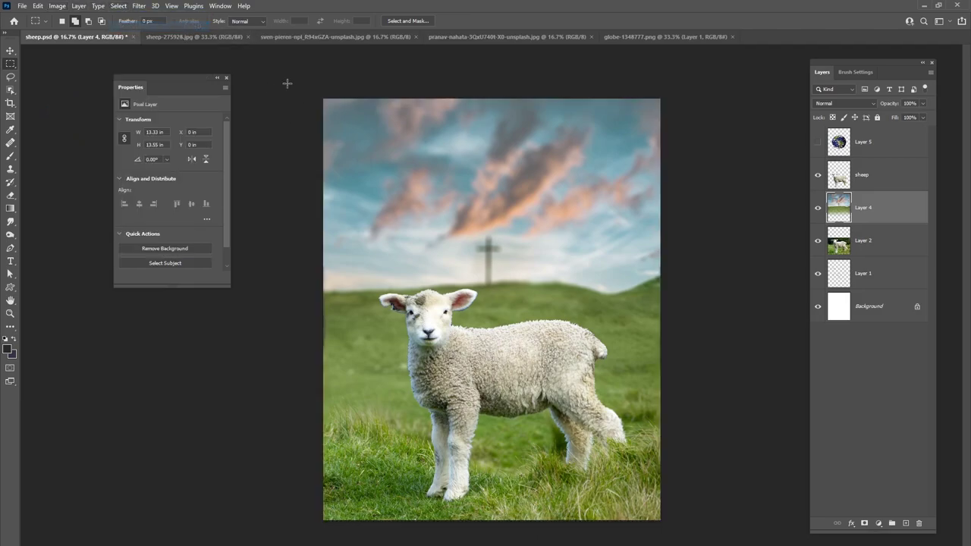
{"action": "left_click", "coordinate": [11, 50]}
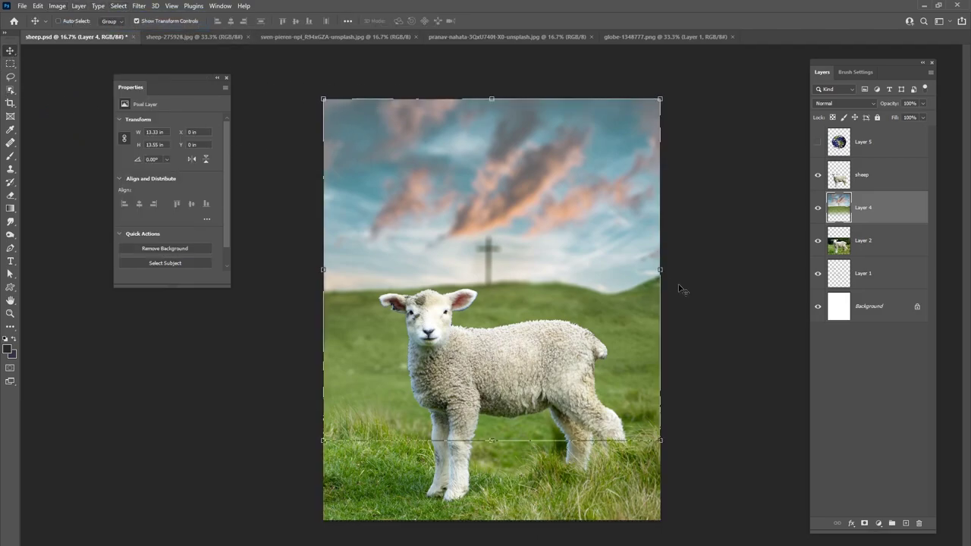
Show the globe on Layer 5, move it over the sheep's body to about X 3.81 in and Y 7.1 in, and hide it again
{"action": "left_click", "coordinate": [865, 242]}
{"action": "left_click", "coordinate": [872, 178]}
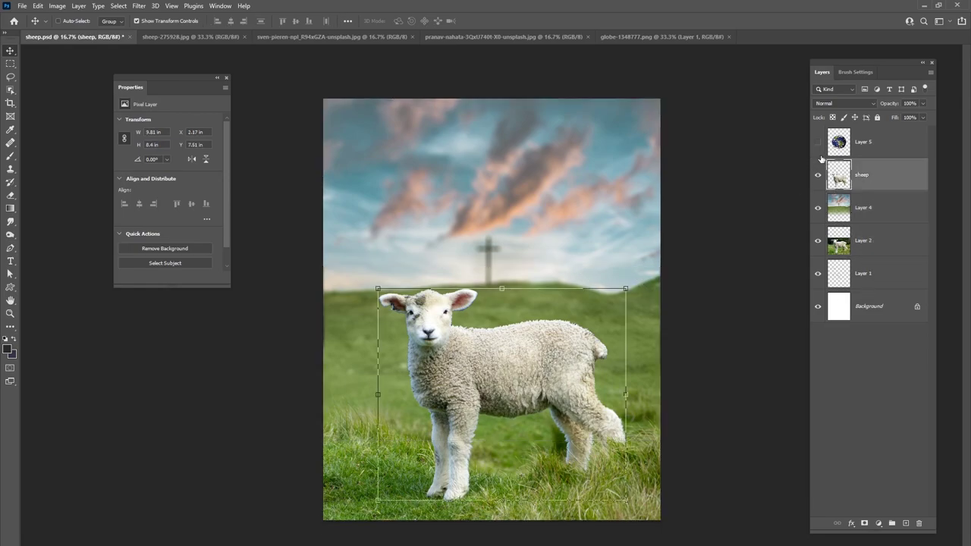
{"action": "left_click", "coordinate": [818, 142]}
{"action": "left_click", "coordinate": [858, 150]}
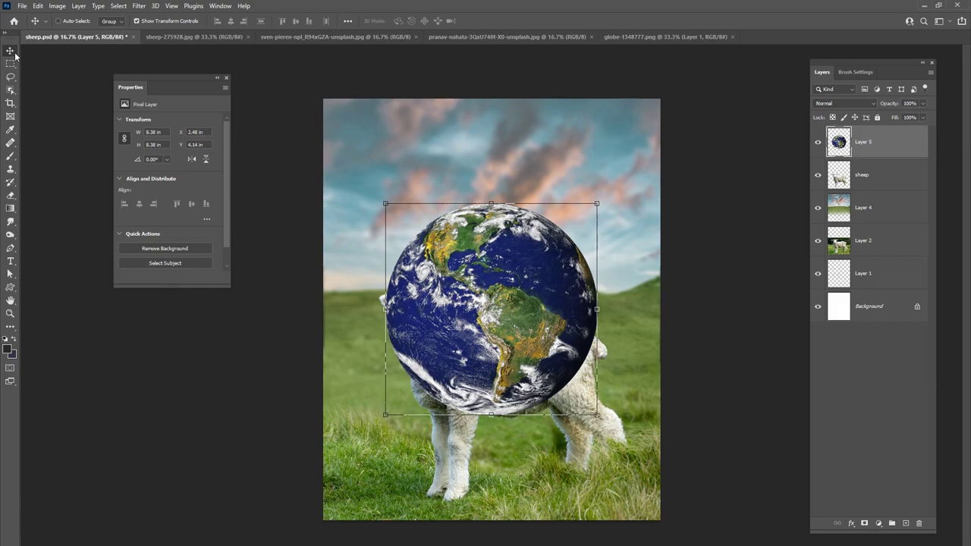
{"action": "left_click_drag", "start_coordinate": [540, 314], "coordinate": [573, 388]}
{"action": "left_click_drag", "start_coordinate": [631, 281], "coordinate": [605, 267]}
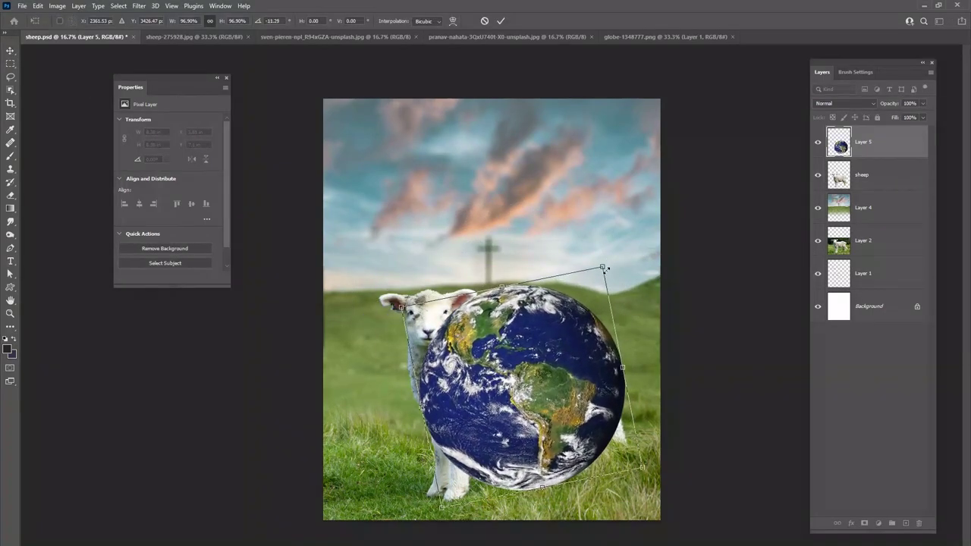
{"action": "left_click", "coordinate": [484, 21]}
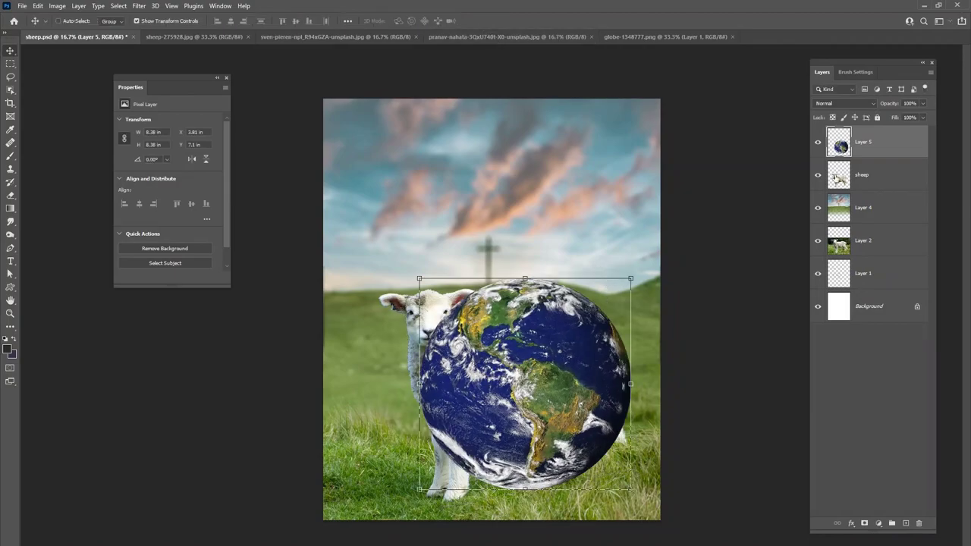
{"action": "left_click", "coordinate": [817, 143]}
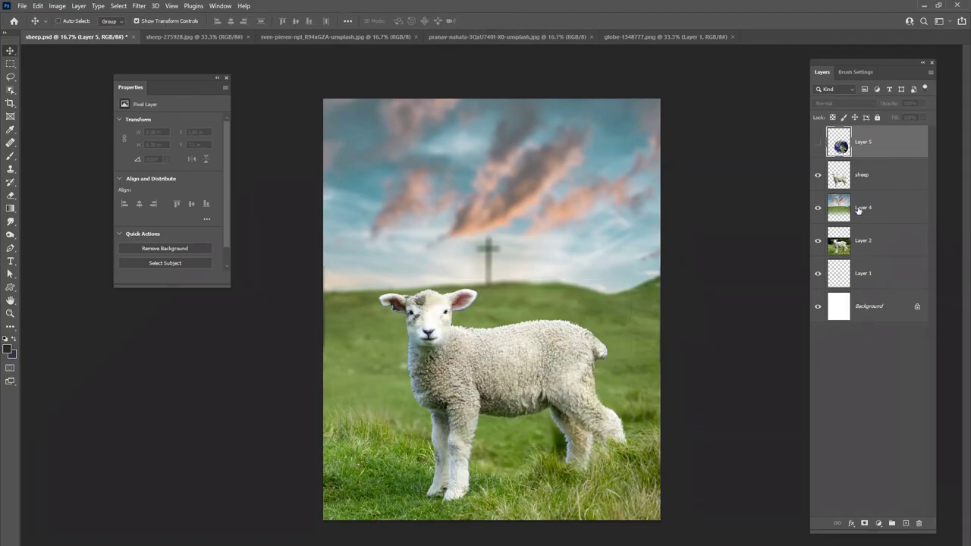
Create a layer group at the top of the stack and name it "sheep shape world"
{"action": "left_click", "coordinate": [892, 523]}
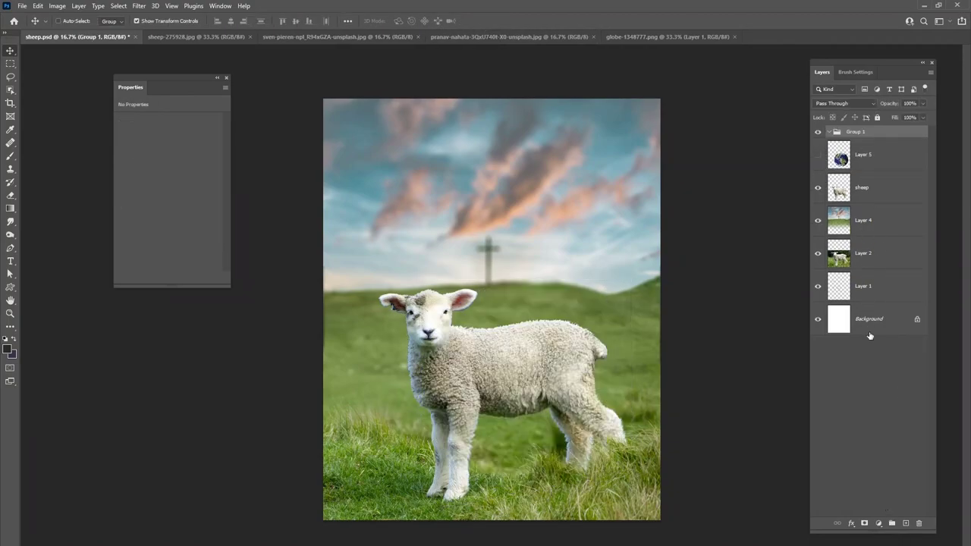
{"action": "double_click", "coordinate": [856, 132]}
{"action": "key", "text": "Return"}
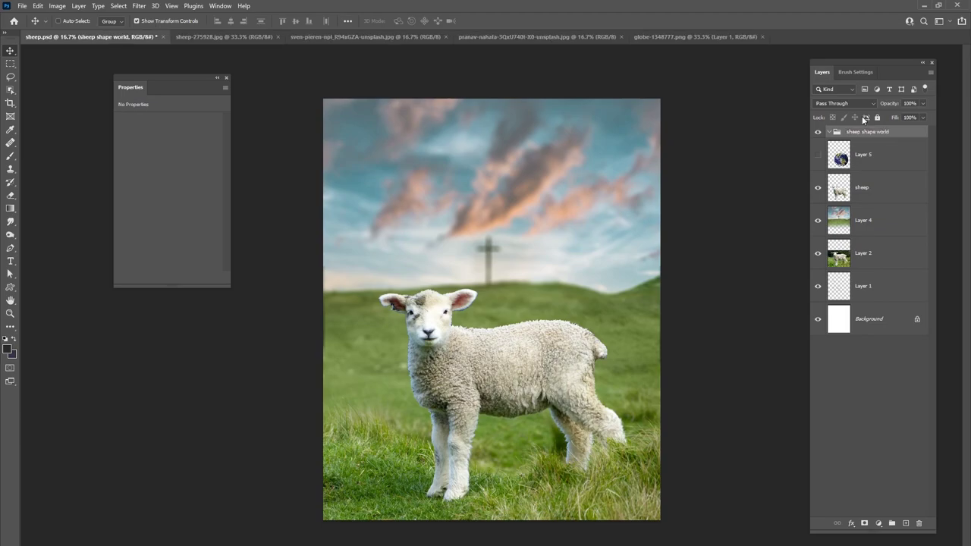
Add a mask to the "sheep shape world" group, load the sheep layer's outline as a selection, fill it with black on the mask, and deselect
{"action": "left_click", "coordinate": [865, 523]}
{"action": "left_click", "coordinate": [846, 222], "text": "ctrl"}
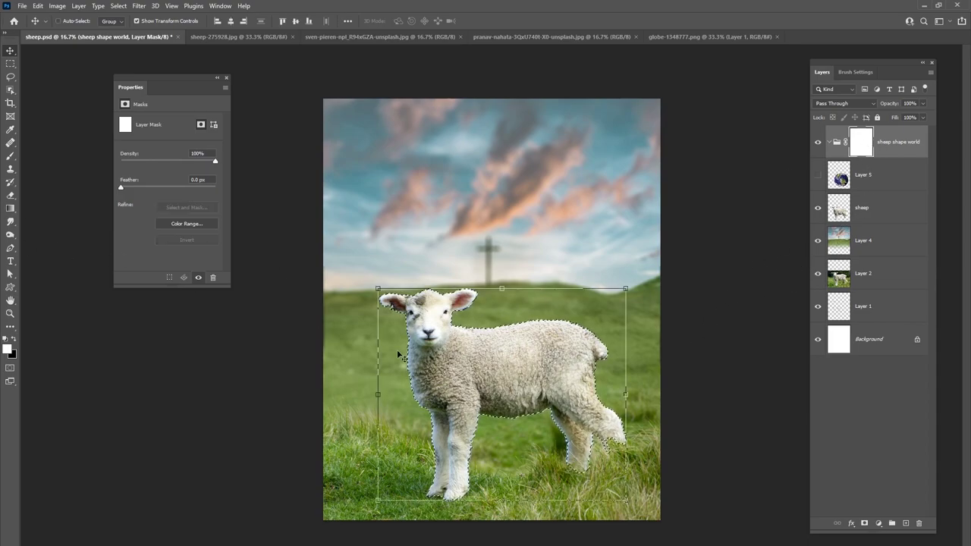
{"action": "right_click", "coordinate": [11, 205]}
{"action": "left_click", "coordinate": [60, 215]}
{"action": "key", "text": "x"}
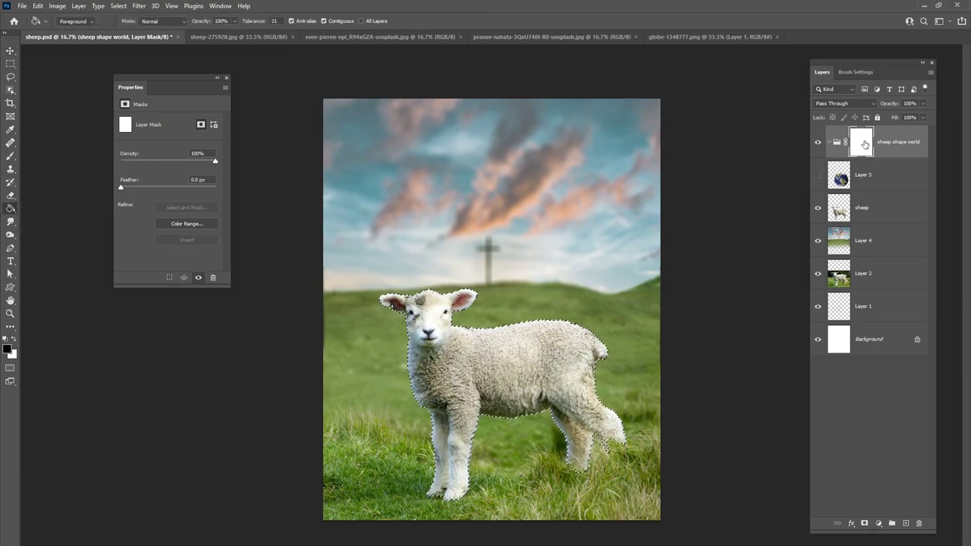
{"action": "left_click", "coordinate": [526, 365]}
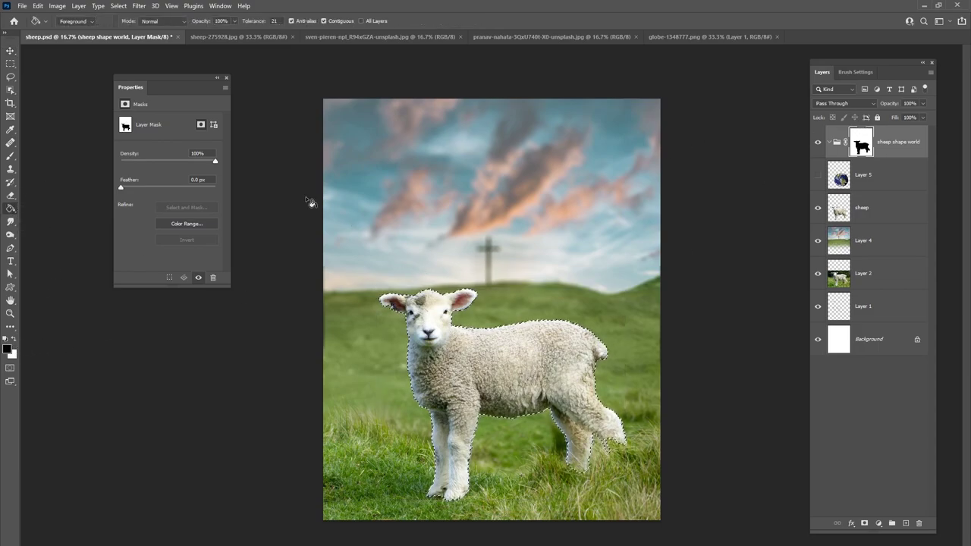
{"action": "left_click", "coordinate": [119, 6]}
{"action": "left_click", "coordinate": [130, 27]}
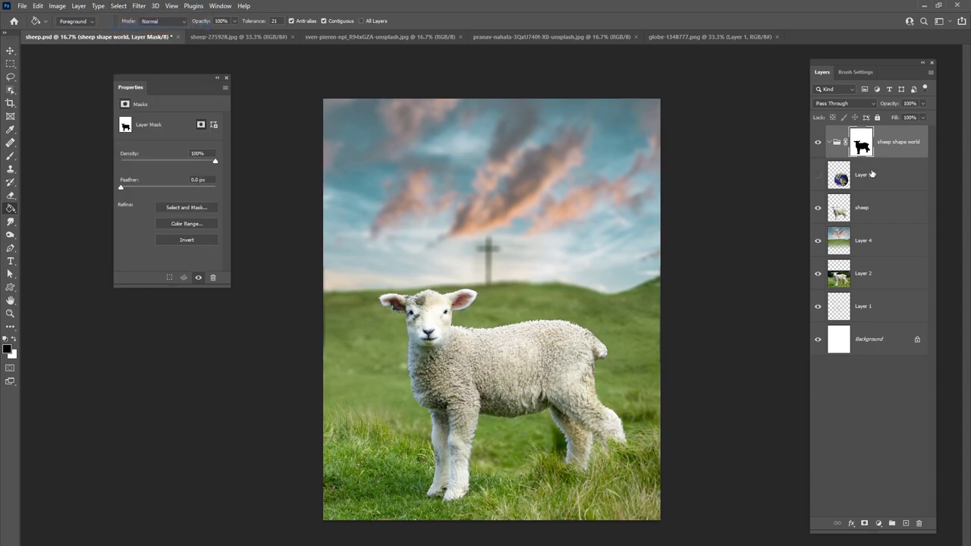
Place the globe on Layer 5, switched visible, inside the "sheep shape world" group and invert the group's mask
{"action": "left_click", "coordinate": [870, 174]}
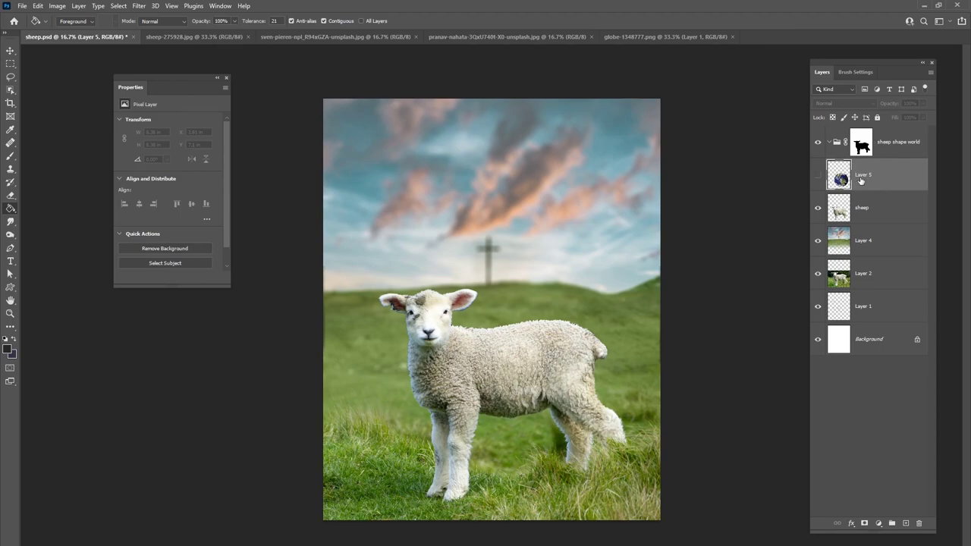
{"action": "left_click_drag", "start_coordinate": [844, 188], "coordinate": [858, 154]}
{"action": "left_click", "coordinate": [10, 52]}
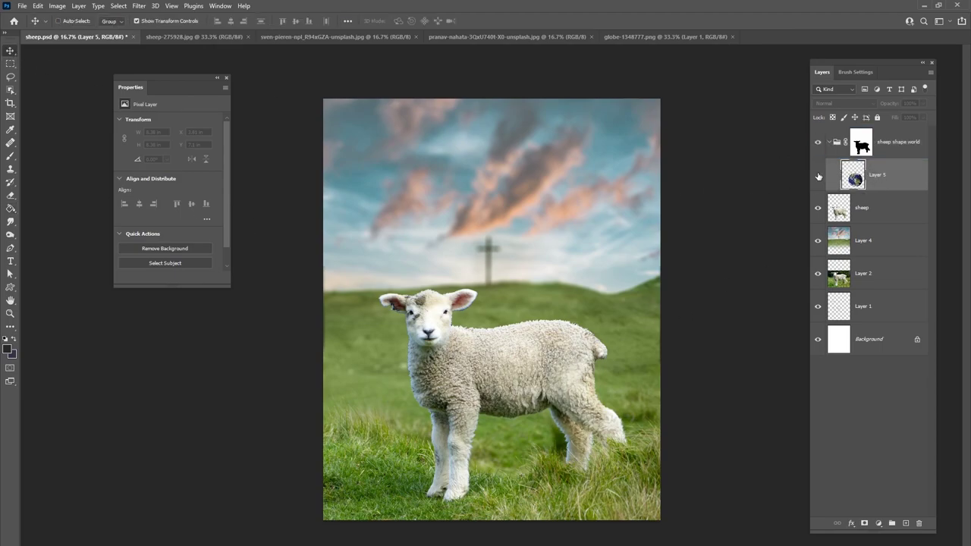
{"action": "left_click", "coordinate": [819, 175]}
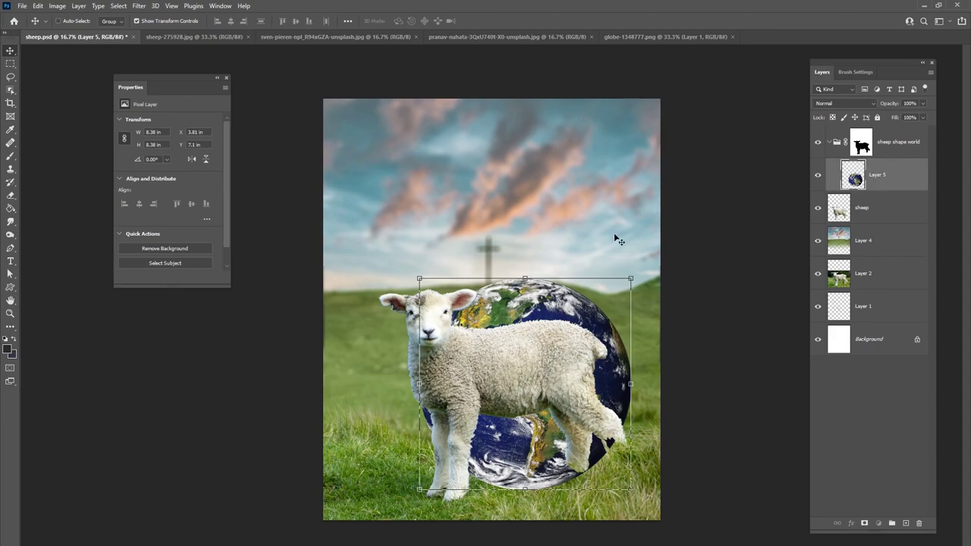
{"action": "left_click", "coordinate": [899, 143]}
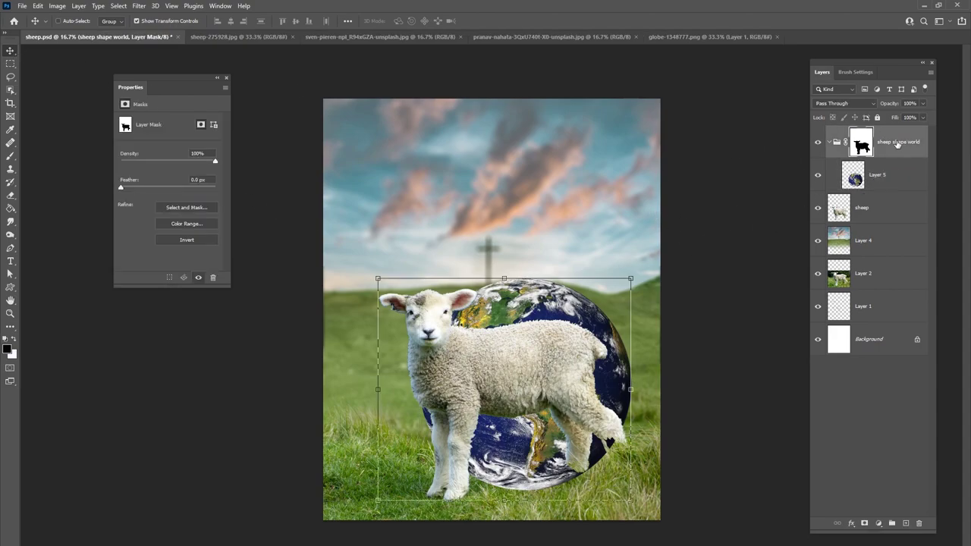
{"action": "key", "text": "ctrl+i"}
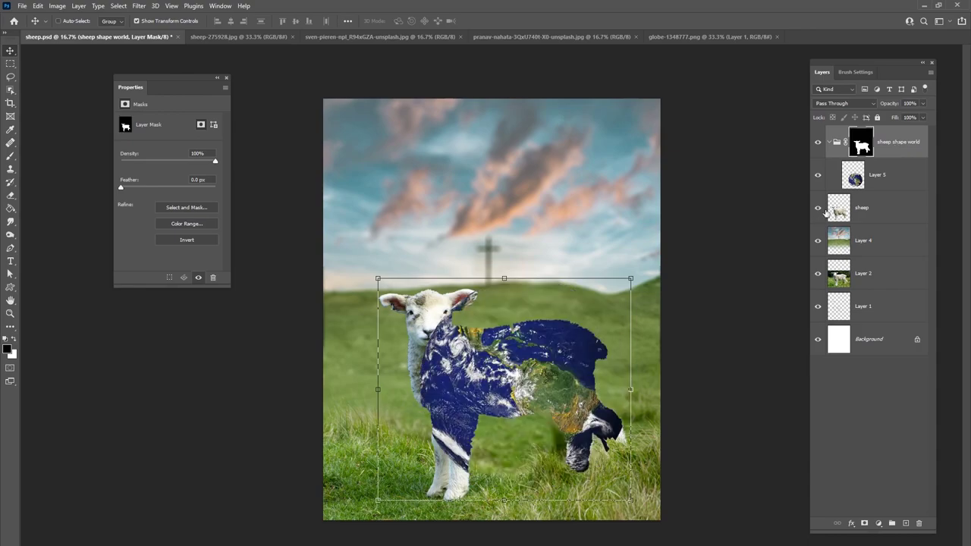
Free-transform the globe over the sheep's body, scaling it to about 78% and rotating it to about -18°
{"action": "left_click", "coordinate": [855, 186]}
{"action": "left_click_drag", "start_coordinate": [565, 381], "coordinate": [535, 347]}
{"action": "left_click_drag", "start_coordinate": [606, 287], "coordinate": [550, 278]}
{"action": "left_click_drag", "start_coordinate": [531, 358], "coordinate": [571, 355]}
{"action": "left_click_drag", "start_coordinate": [616, 308], "coordinate": [619, 311]}
{"action": "left_click_drag", "start_coordinate": [588, 276], "coordinate": [581, 293]}
{"action": "mouse_move", "coordinate": [600, 285]}
{"action": "left_mouse_down"}
{"action": "mouse_move", "coordinate": [615, 295]}
{"action": "mouse_move", "coordinate": [611, 301]}
{"action": "mouse_move", "coordinate": [599, 285]}
{"action": "mouse_move", "coordinate": [592, 298]}
{"action": "left_mouse_up"}
{"action": "left_click_drag", "start_coordinate": [610, 305], "coordinate": [600, 295]}
{"action": "left_click_drag", "start_coordinate": [583, 344], "coordinate": [579, 341]}
{"action": "left_click_drag", "start_coordinate": [611, 306], "coordinate": [606, 300]}
{"action": "left_click_drag", "start_coordinate": [575, 342], "coordinate": [581, 346]}
{"action": "left_click_drag", "start_coordinate": [579, 306], "coordinate": [582, 320]}
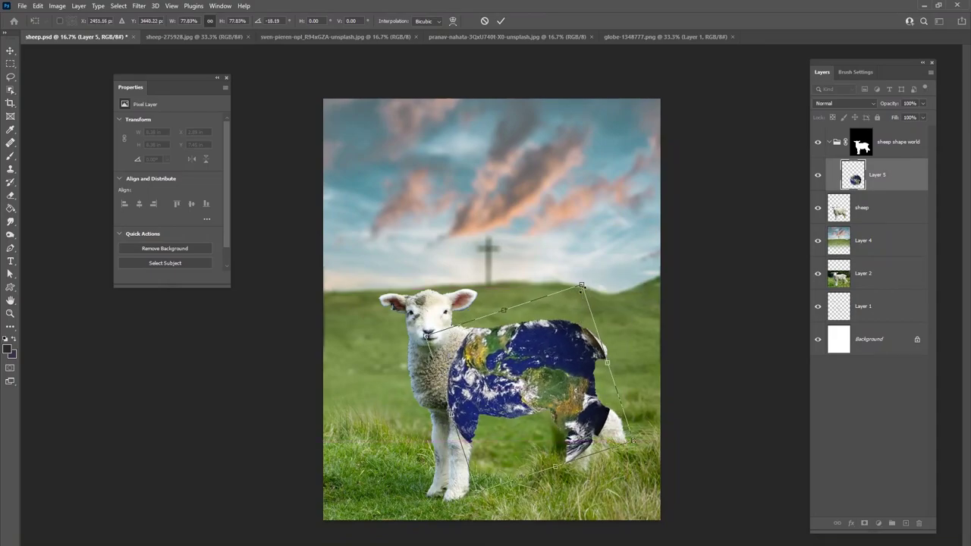
Shrink the globe further to about 69% and rotate it to about -37° within the sheep's body
{"action": "left_click_drag", "start_coordinate": [596, 283], "coordinate": [578, 328]}
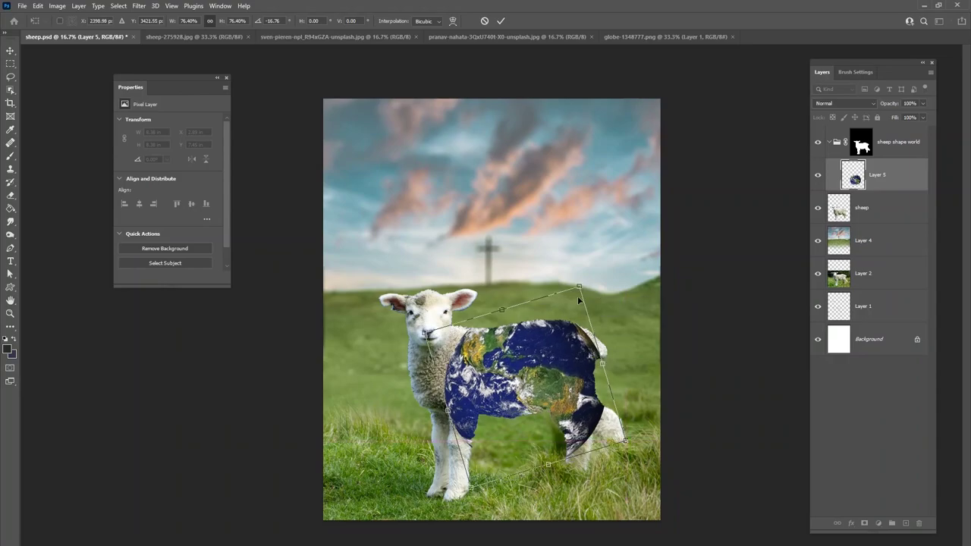
{"action": "left_click_drag", "start_coordinate": [578, 293], "coordinate": [572, 300]}
{"action": "left_click_drag", "start_coordinate": [577, 319], "coordinate": [581, 297]}
{"action": "left_click_drag", "start_coordinate": [577, 330], "coordinate": [576, 324]}
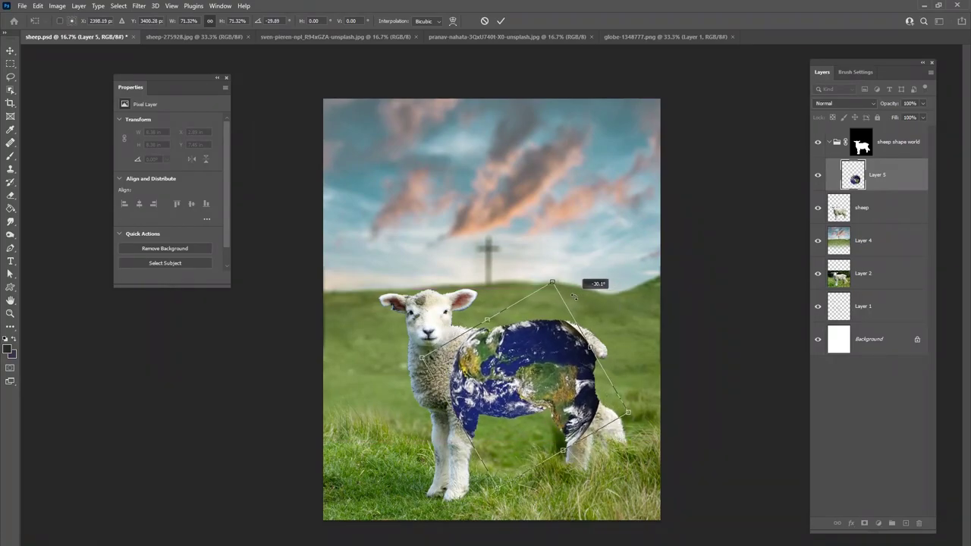
{"action": "left_click_drag", "start_coordinate": [604, 324], "coordinate": [594, 312]}
{"action": "left_click_drag", "start_coordinate": [543, 282], "coordinate": [545, 317]}
{"action": "left_click_drag", "start_coordinate": [540, 280], "coordinate": [550, 328]}
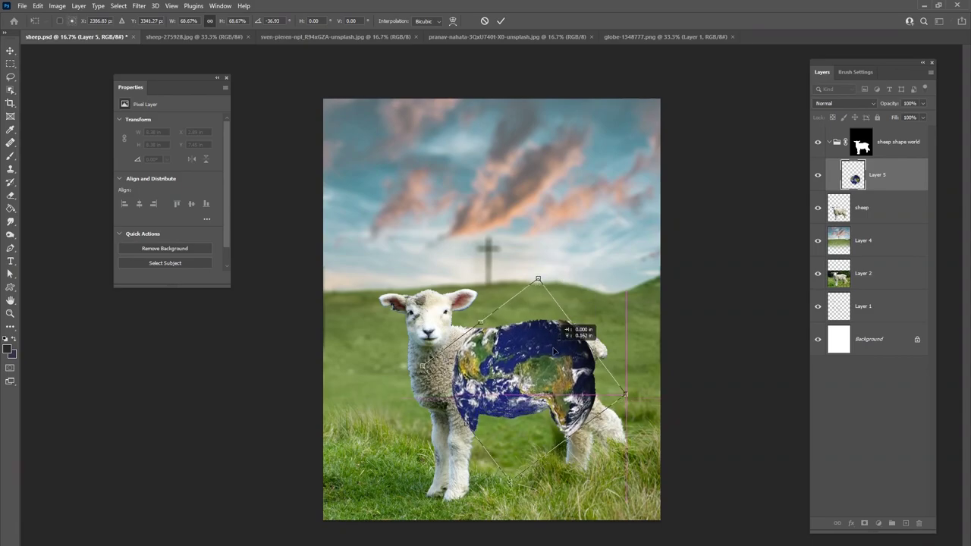
Rotate the globe to about -41° and shift it on the sheep's body to about X 2409 px and Y 3297 px
{"action": "left_click_drag", "start_coordinate": [481, 366], "coordinate": [532, 374]}
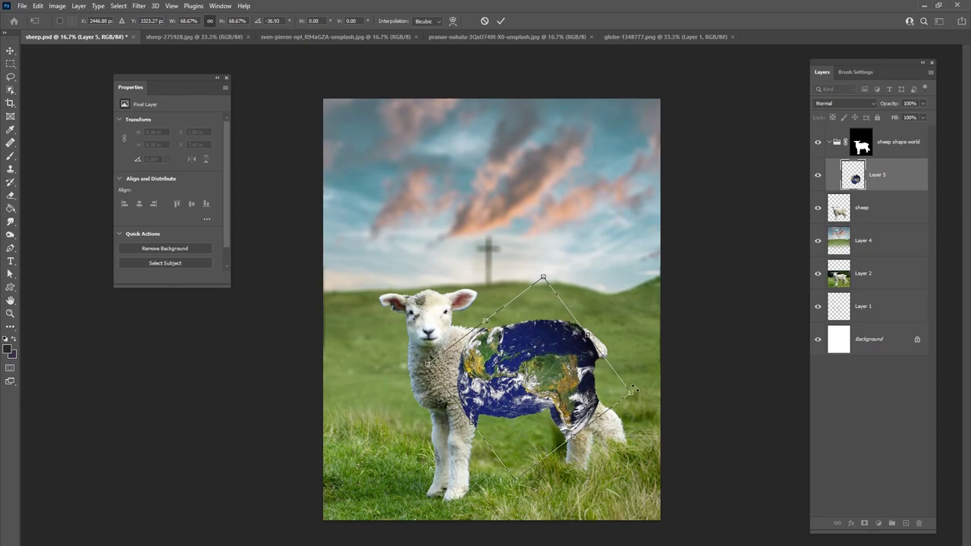
{"action": "left_click_drag", "start_coordinate": [643, 389], "coordinate": [595, 393]}
{"action": "left_click_drag", "start_coordinate": [645, 371], "coordinate": [638, 360]}
{"action": "key", "text": "Right"}
{"action": "key", "text": "Right"}
{"action": "key", "text": "Right"}
{"action": "key", "text": "Right"}
{"action": "key", "text": "Right"}
{"action": "key", "text": "Up"}
{"action": "key", "text": "Up"}
{"action": "key", "text": "Up"}
{"action": "key", "text": "Up"}
{"action": "key", "text": "Up"}
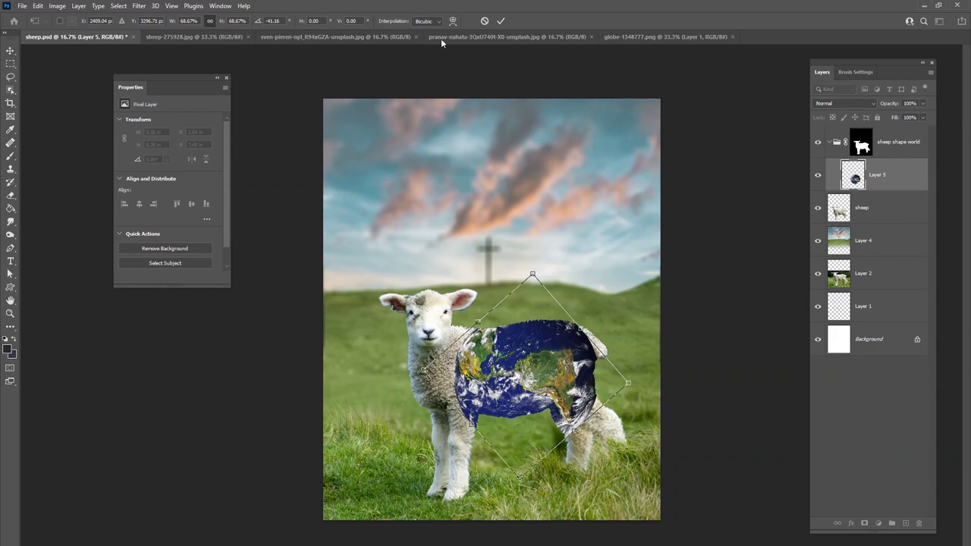
Warp the globe, pulling its upper corner down and adjusting its inner areas and edges to follow the sheep's body
{"action": "left_click", "coordinate": [38, 7]}
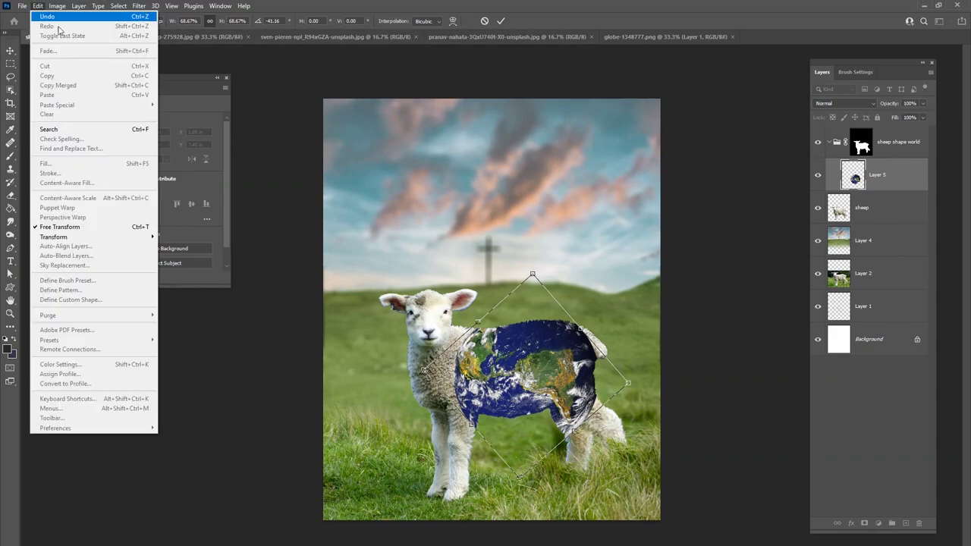
{"action": "mouse_move", "coordinate": [69, 238]}
{"action": "left_click", "coordinate": [182, 305]}
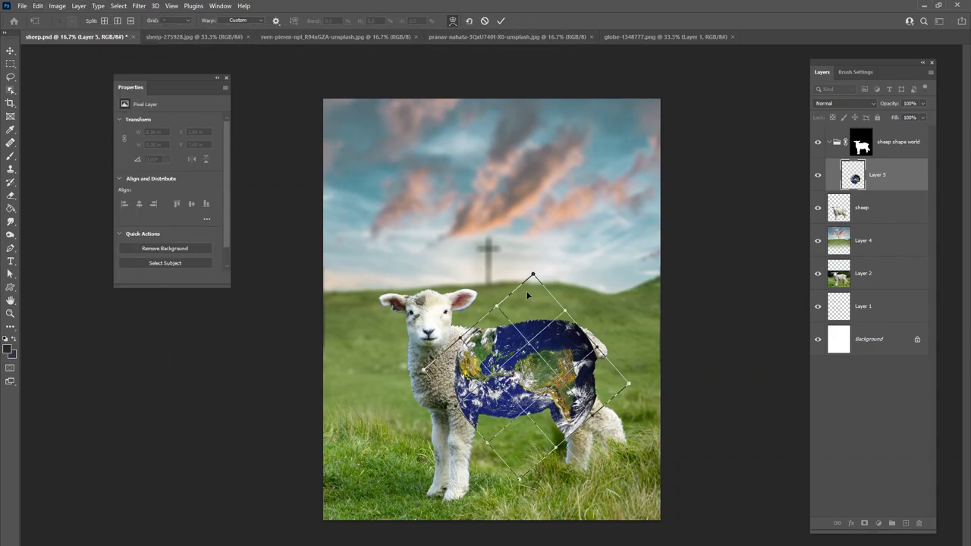
{"action": "left_click_drag", "start_coordinate": [534, 290], "coordinate": [537, 301]}
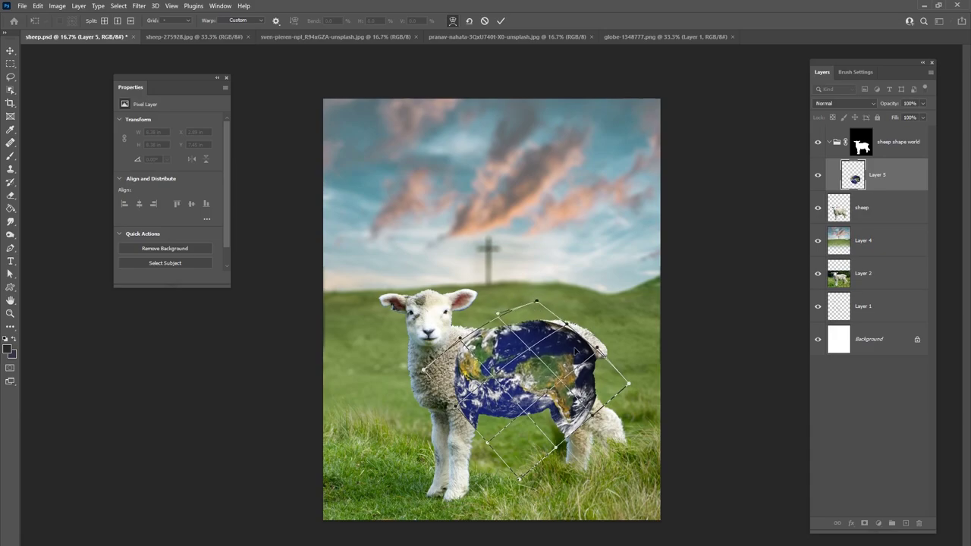
{"action": "left_click_drag", "start_coordinate": [569, 346], "coordinate": [569, 343]}
{"action": "left_click_drag", "start_coordinate": [456, 378], "coordinate": [450, 370]}
{"action": "left_click_drag", "start_coordinate": [546, 430], "coordinate": [574, 438]}
{"action": "left_click_drag", "start_coordinate": [578, 362], "coordinate": [579, 339]}
{"action": "left_click_drag", "start_coordinate": [451, 350], "coordinate": [455, 345]}
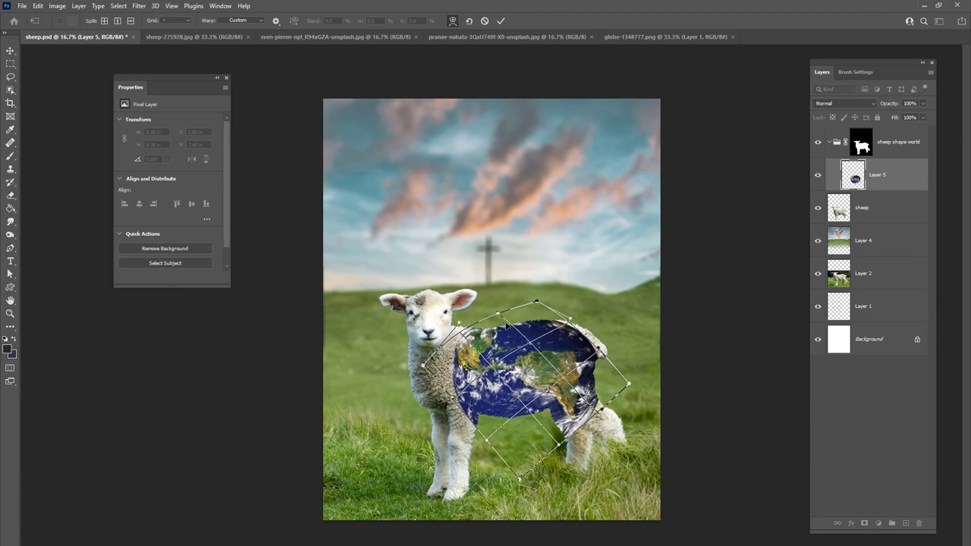
Refine the globe's warp along the sheep's back, chest and hindquarters and apply it at about 6 × 5.1 in
{"action": "left_click_drag", "start_coordinate": [535, 303], "coordinate": [537, 311]}
{"action": "left_click_drag", "start_coordinate": [569, 341], "coordinate": [571, 343]}
{"action": "left_click_drag", "start_coordinate": [468, 405], "coordinate": [465, 404]}
{"action": "left_click_drag", "start_coordinate": [553, 427], "coordinate": [556, 425]}
{"action": "left_click_drag", "start_coordinate": [603, 360], "coordinate": [601, 361]}
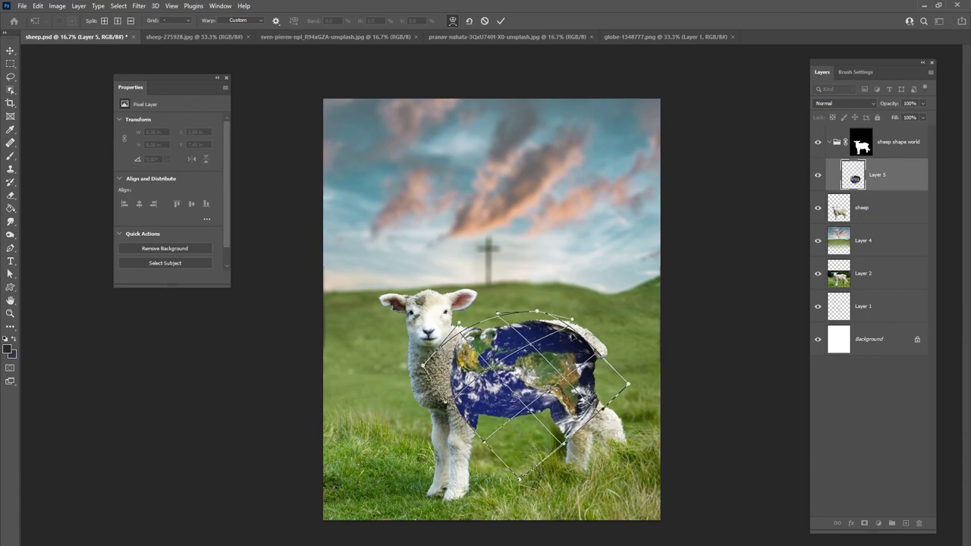
{"action": "left_click_drag", "start_coordinate": [554, 330], "coordinate": [552, 327]}
{"action": "left_click", "coordinate": [500, 21]}
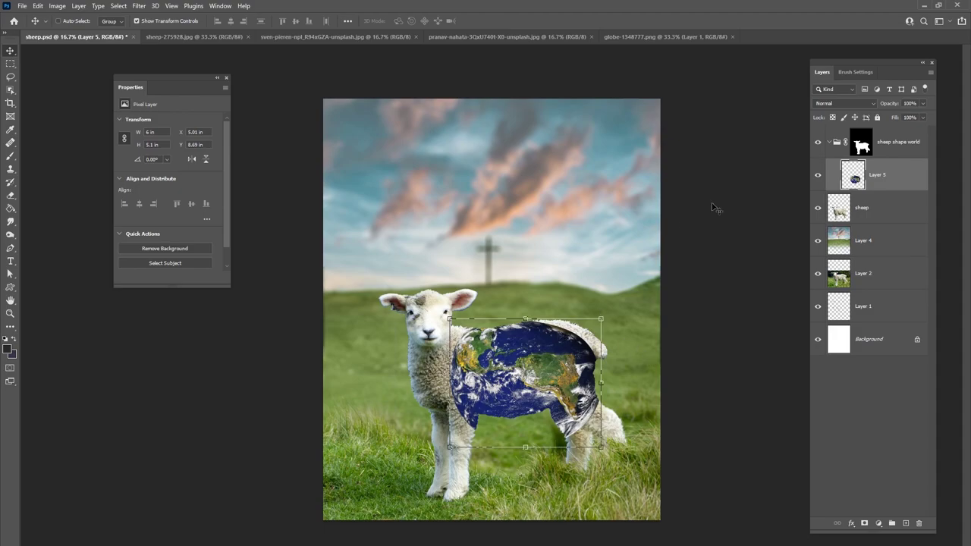
Try the Soft Light blend mode on the "sheep shape world" group and preview other modes
{"action": "left_click", "coordinate": [850, 154]}
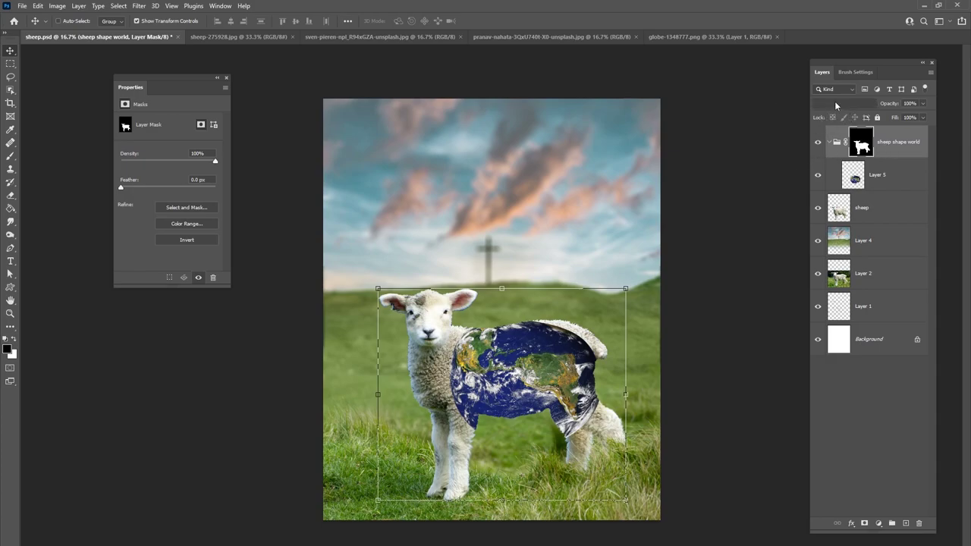
{"action": "left_click", "coordinate": [835, 105]}
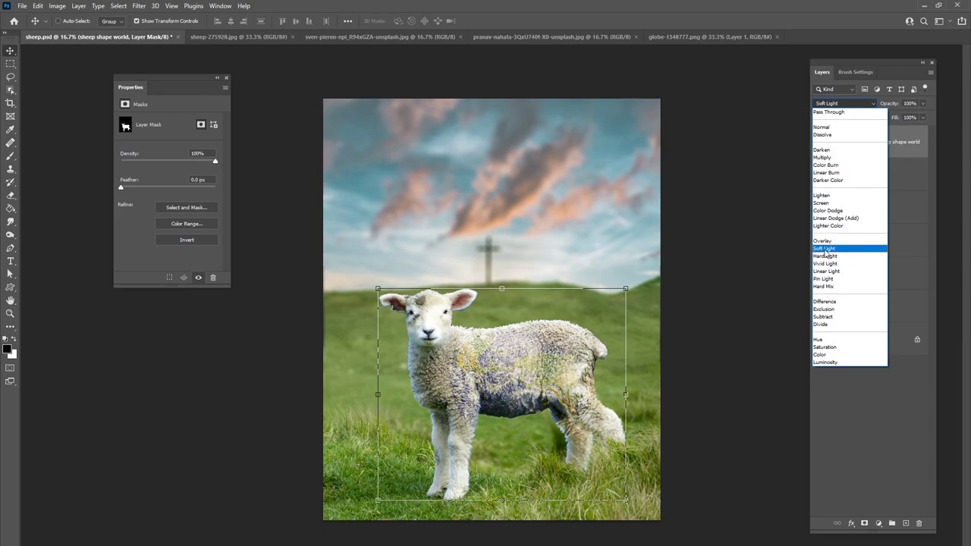
{"action": "left_click", "coordinate": [825, 249]}
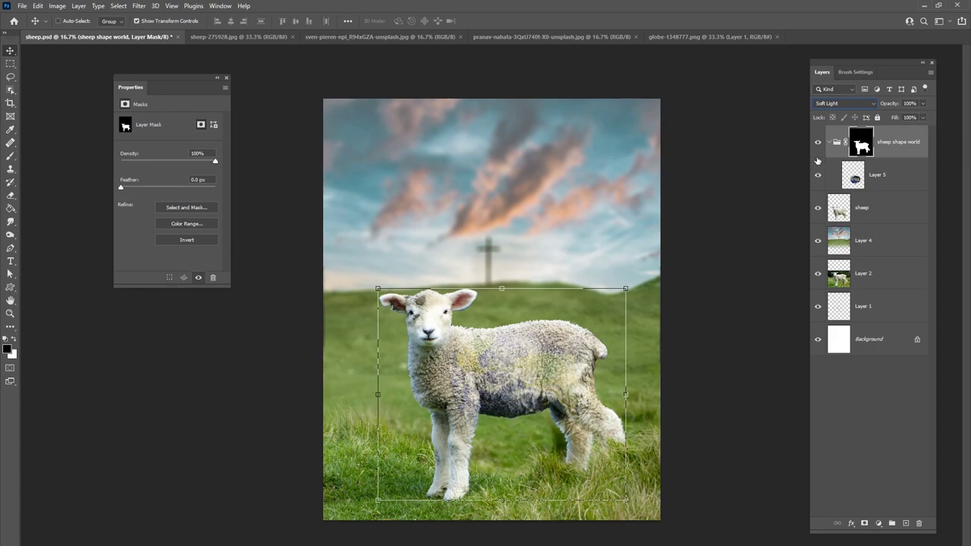
{"action": "left_click", "coordinate": [830, 105]}
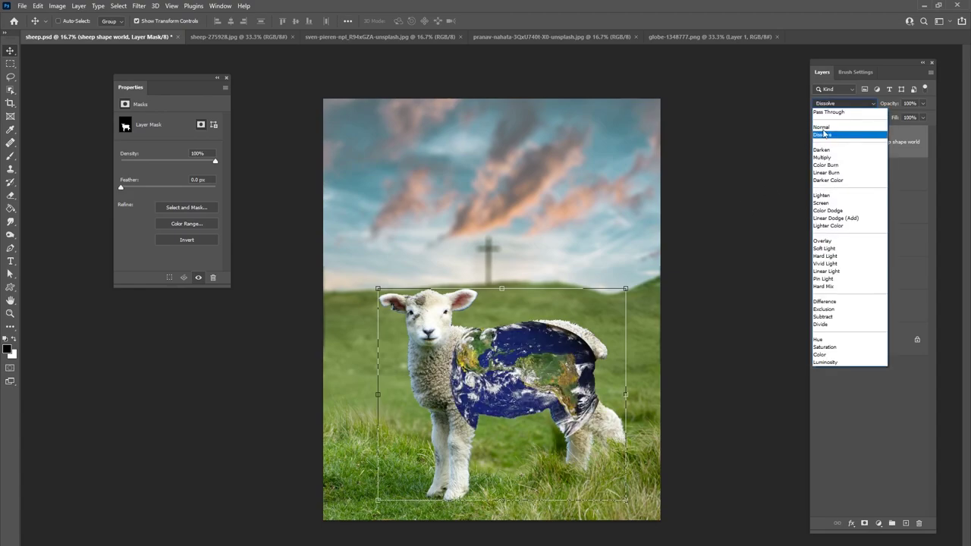
{"action": "left_click", "coordinate": [899, 138]}
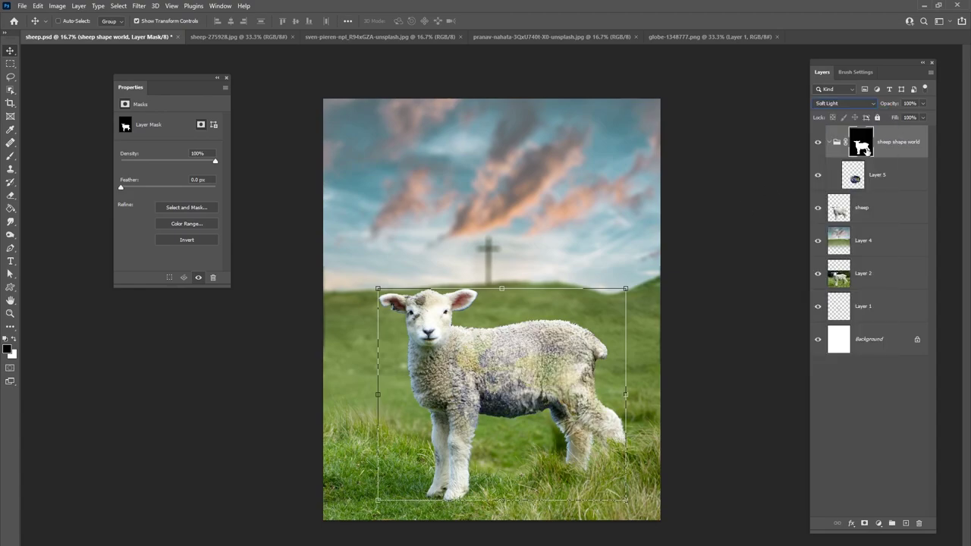
Set the "sheep shape world" group to the Multiply blend mode at 50% opacity
{"action": "left_click", "coordinate": [832, 105]}
{"action": "left_click", "coordinate": [831, 157]}
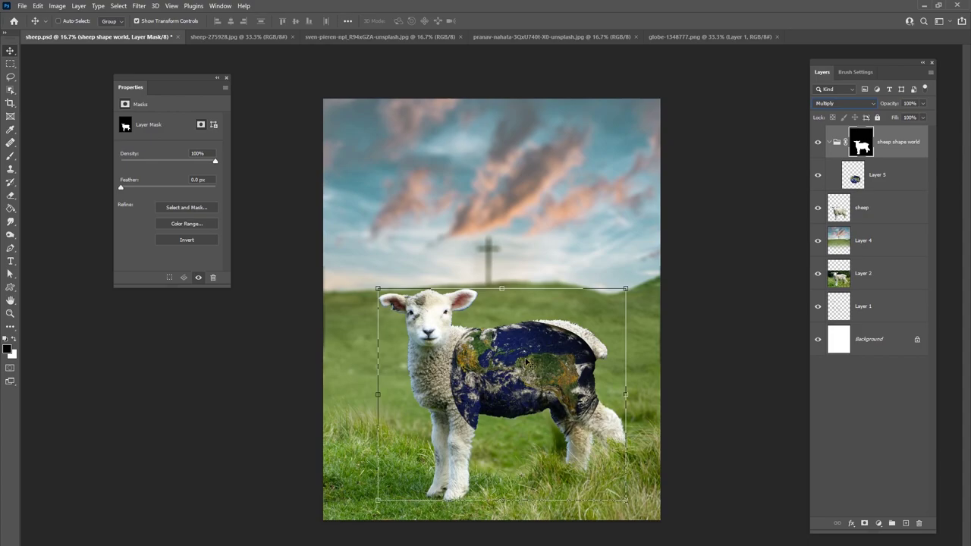
{"action": "left_click_drag", "start_coordinate": [924, 107], "coordinate": [900, 119]}
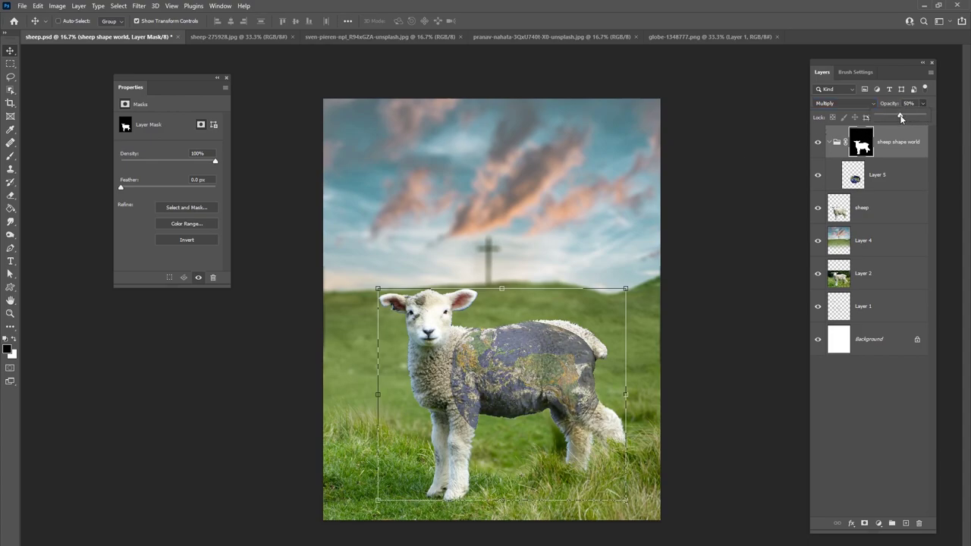
Duplicate the collapsed "sheep shape world" group and set the copy to Soft Light at 100% opacity
{"action": "left_click", "coordinate": [828, 143]}
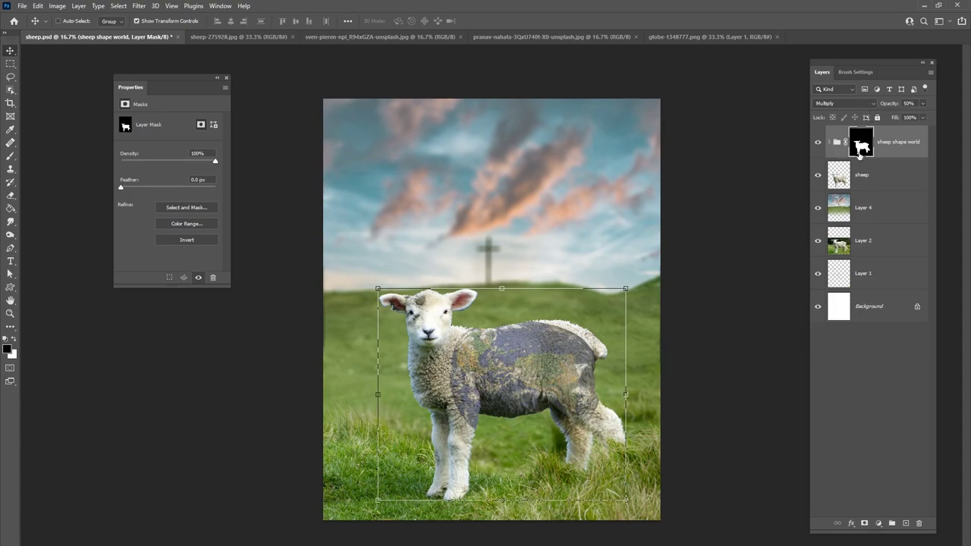
{"action": "left_click", "coordinate": [902, 143]}
{"action": "key", "text": "ctrl+j"}
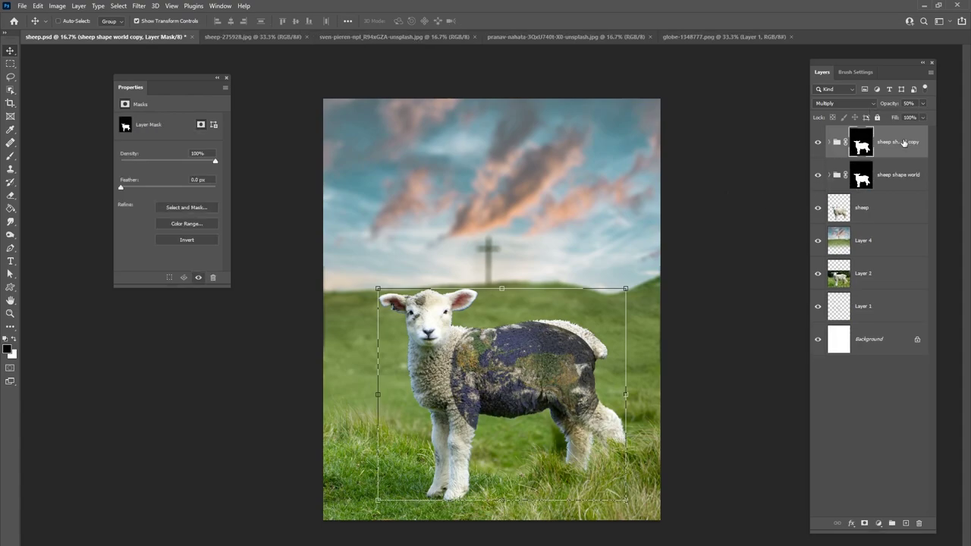
{"action": "left_click", "coordinate": [845, 104]}
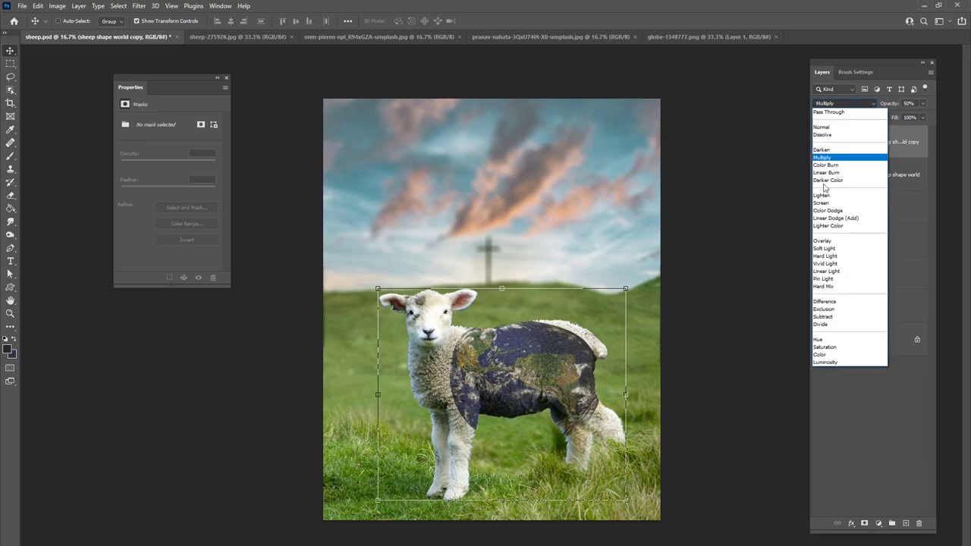
{"action": "left_click", "coordinate": [842, 248]}
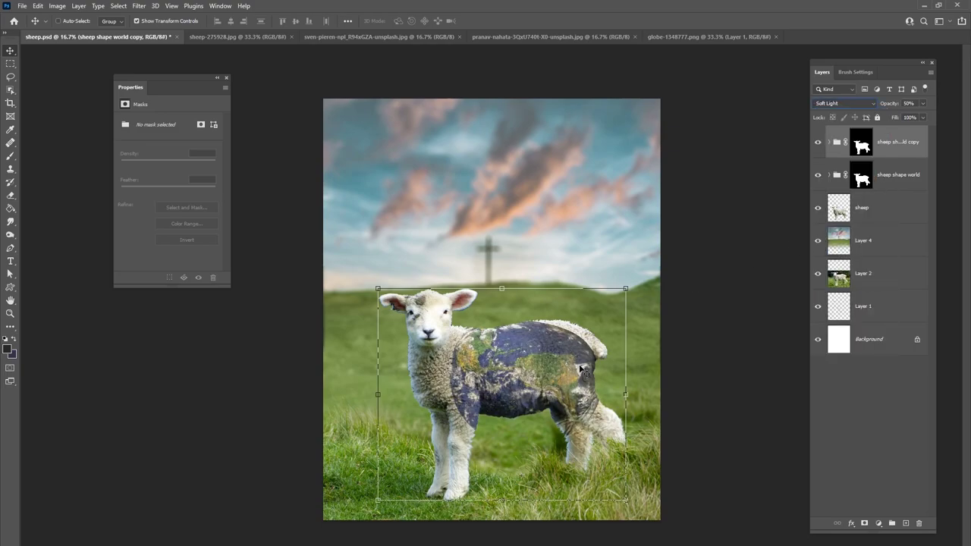
{"action": "left_click", "coordinate": [922, 103]}
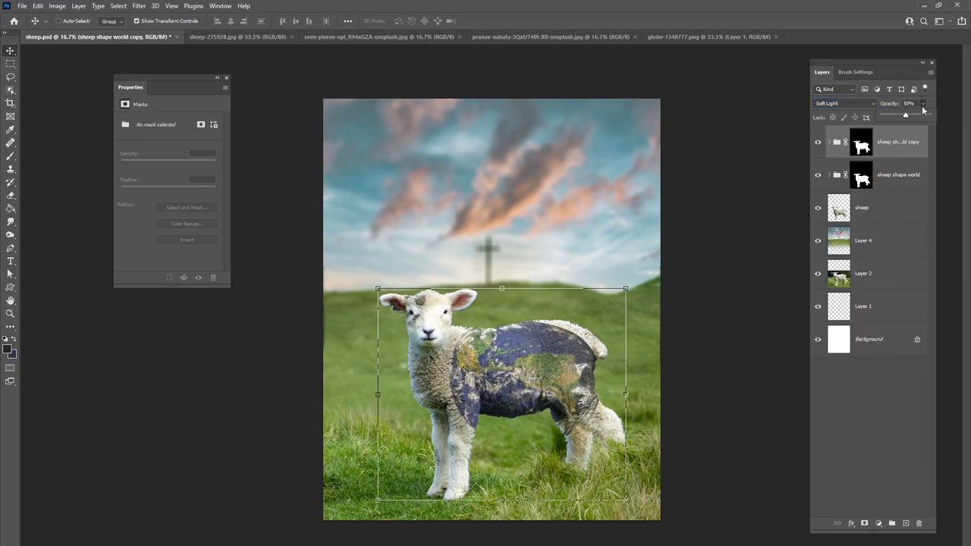
{"action": "left_click_drag", "start_coordinate": [904, 115], "coordinate": [926, 122]}
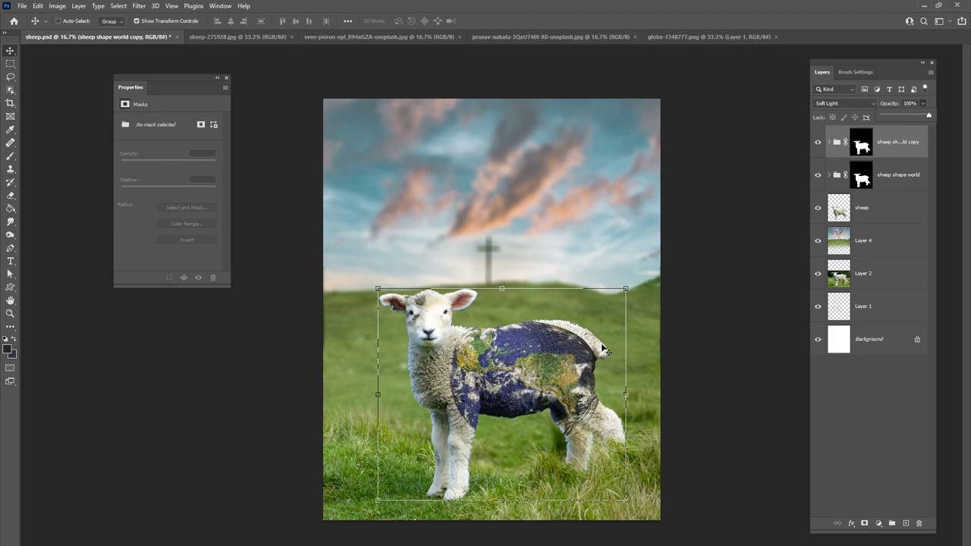
Set the original "sheep shape world" group's opacity to 25% and reapply Soft Light to the copy after previewing other blend modes
{"action": "left_click", "coordinate": [868, 175]}
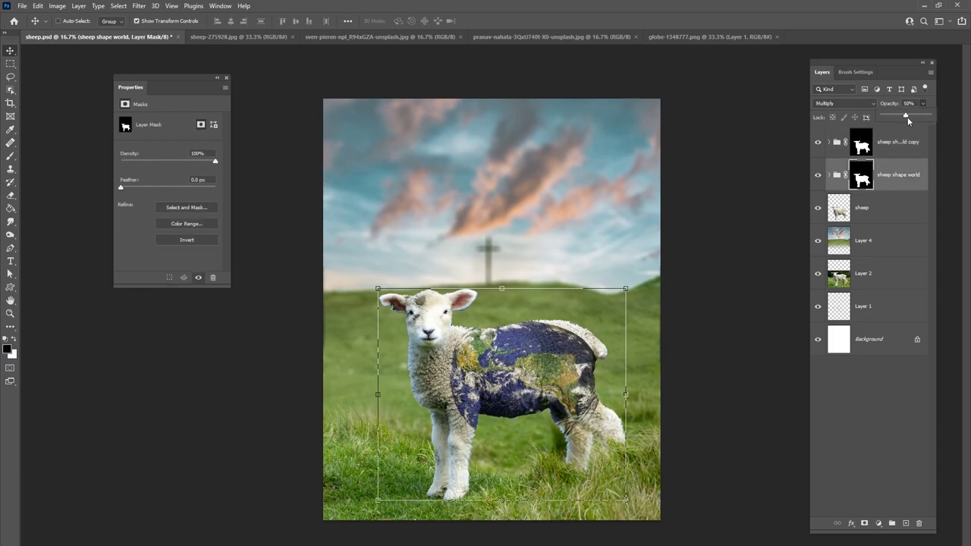
{"action": "left_click_drag", "start_coordinate": [896, 116], "coordinate": [895, 117]}
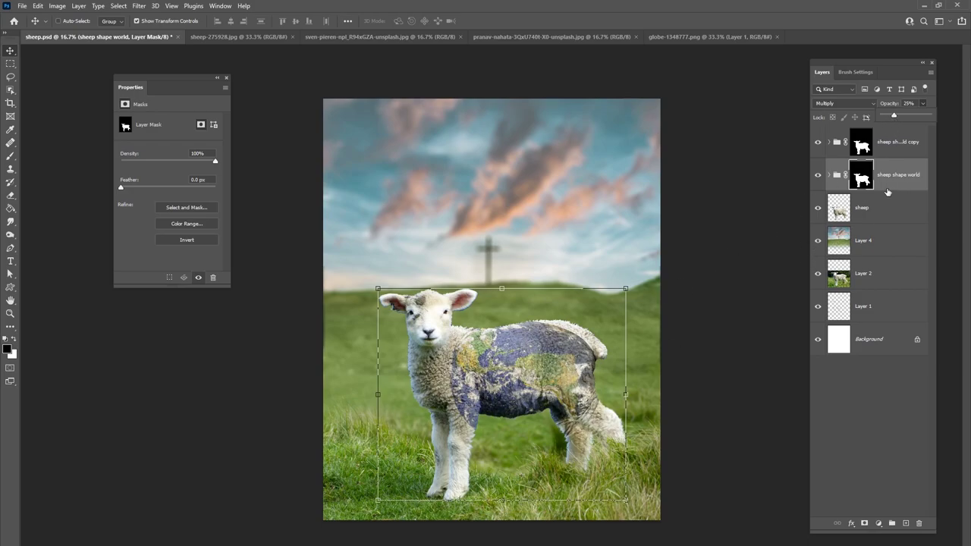
{"action": "left_click", "coordinate": [875, 135]}
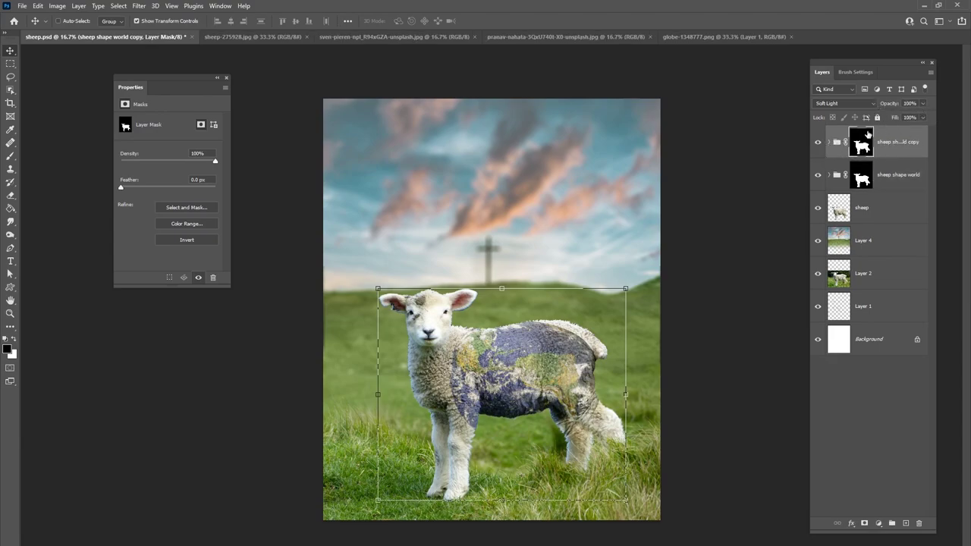
{"action": "left_click", "coordinate": [843, 103]}
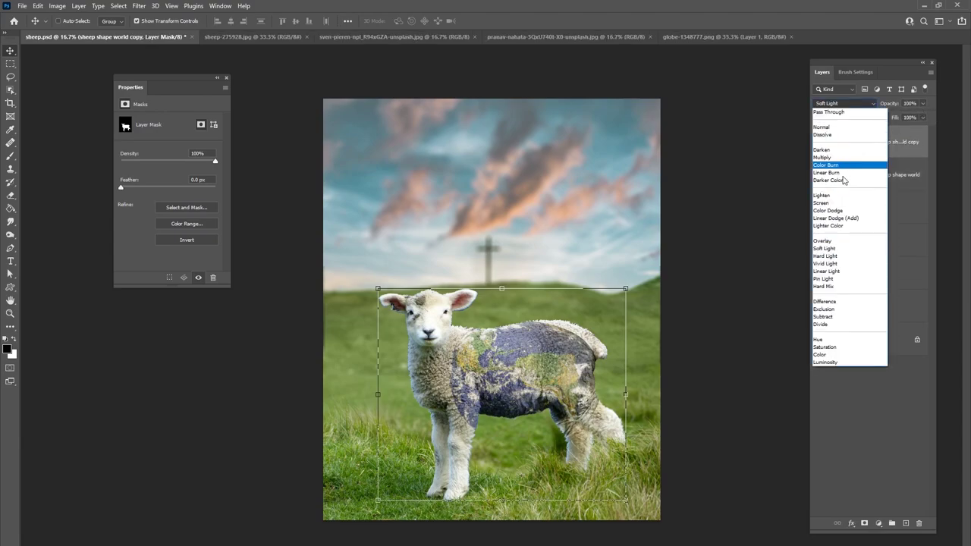
{"action": "left_click", "coordinate": [832, 250]}
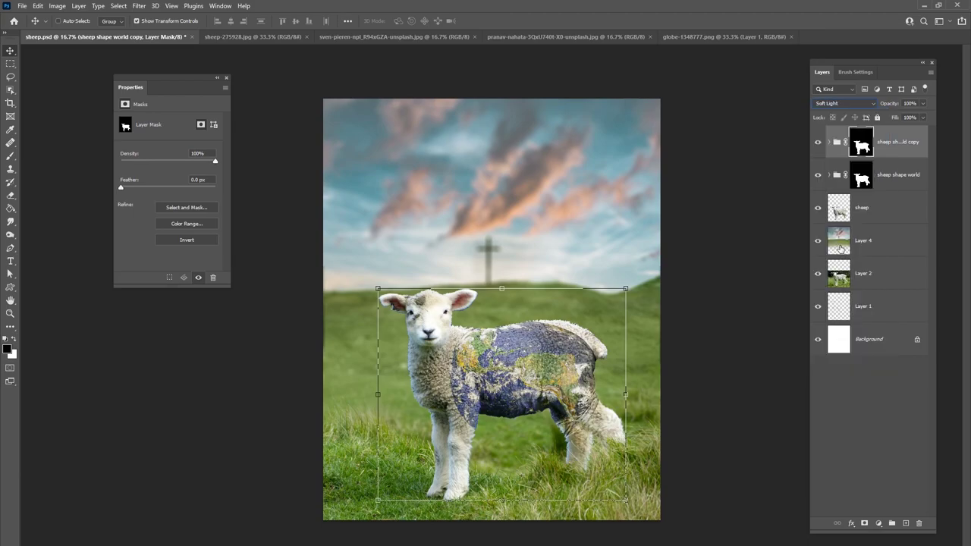
Delete the Soft Light "sheep shape world copy" group together with its mask
{"action": "key", "text": "ctrl+plus"}
{"action": "key", "text": "ctrl+plus"}
{"action": "key", "text": "ctrl+plus"}
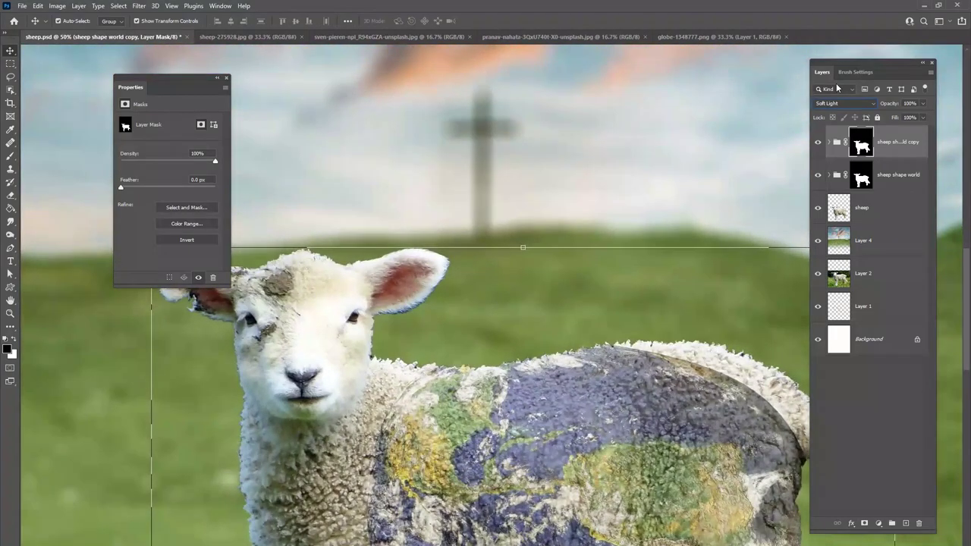
{"action": "left_click_drag", "start_coordinate": [623, 542], "coordinate": [574, 376]}
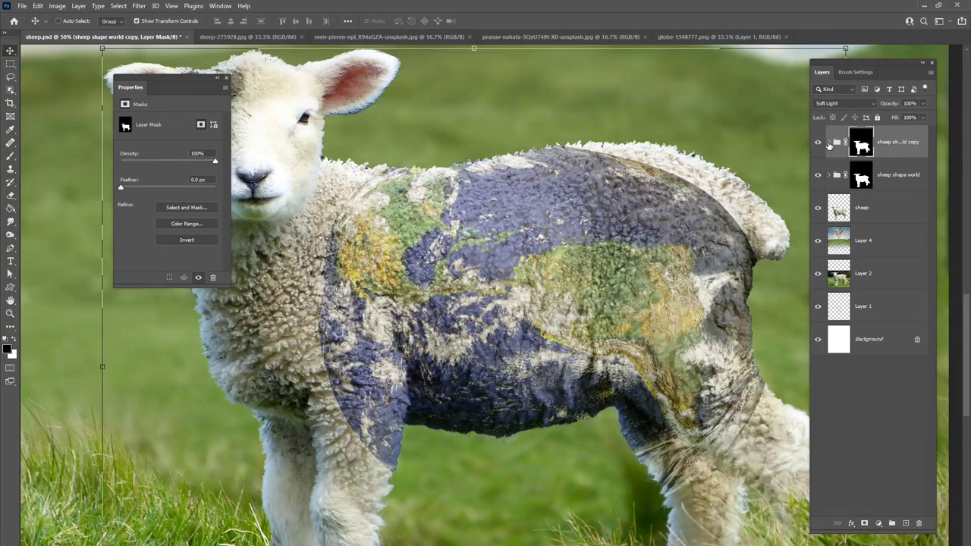
{"action": "left_click", "coordinate": [887, 173]}
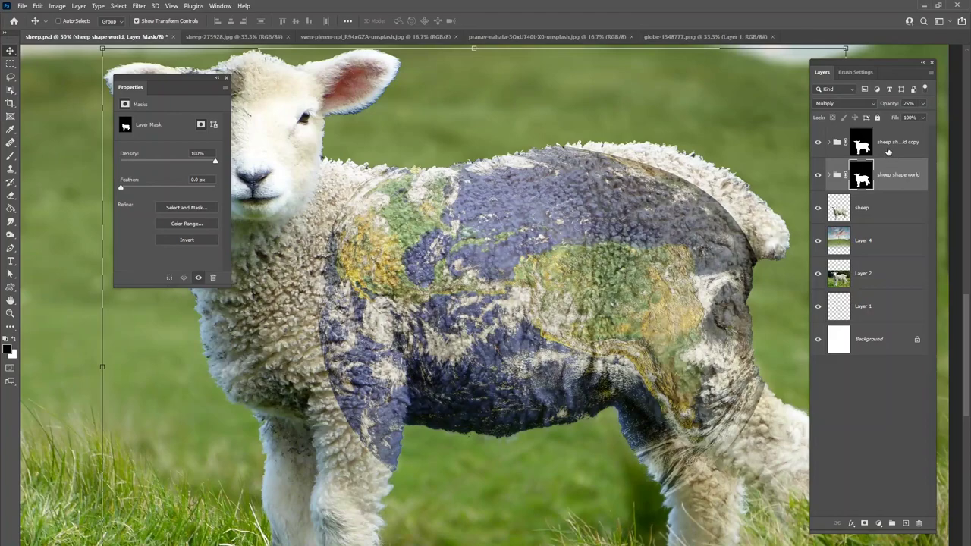
{"action": "left_click", "coordinate": [891, 151]}
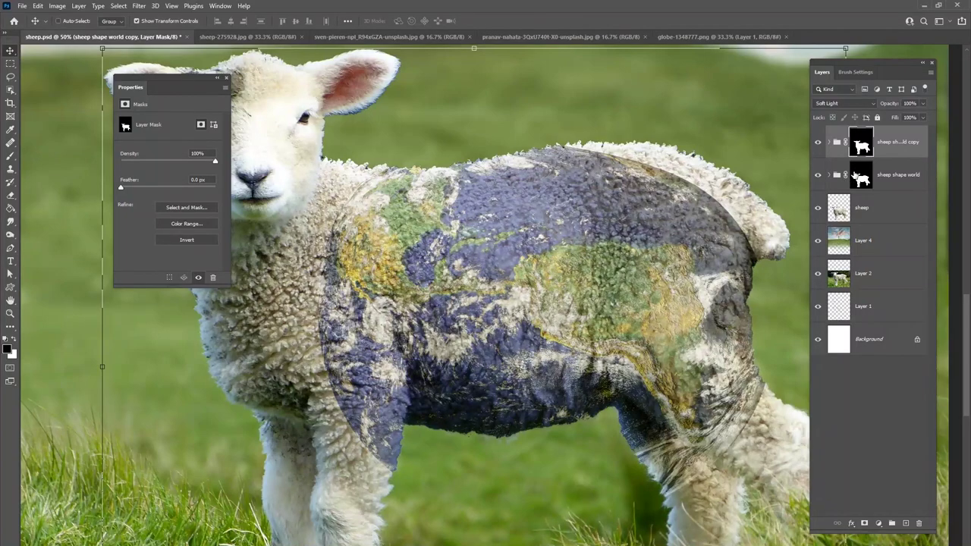
{"action": "key", "text": "Delete"}
{"action": "left_click", "coordinate": [828, 132]}
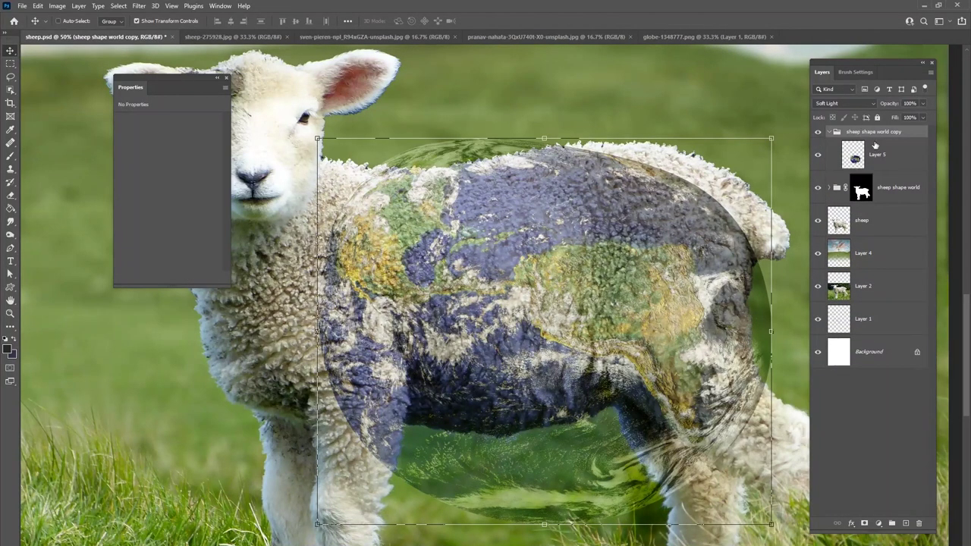
{"action": "key", "text": "ctrl+z"}
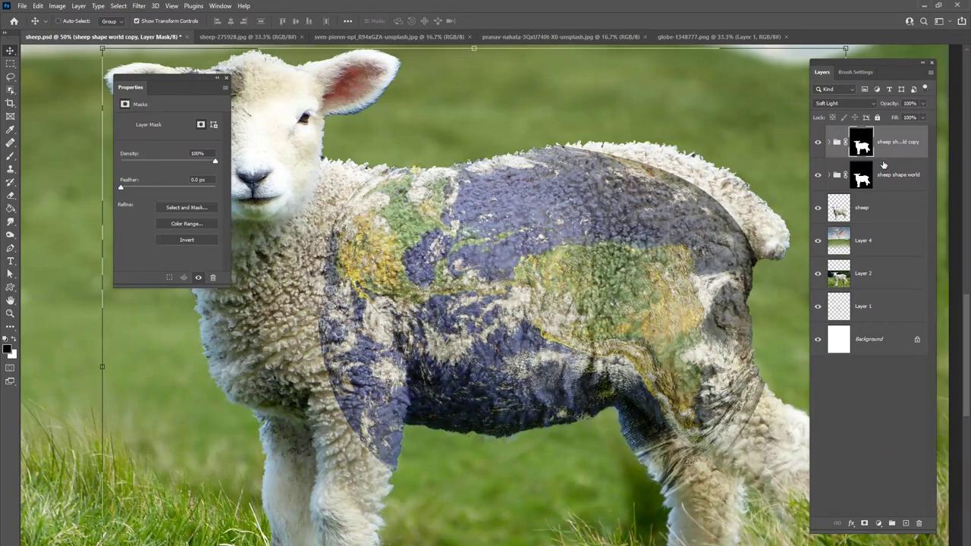
{"action": "key", "text": "ctrl+shift+z"}
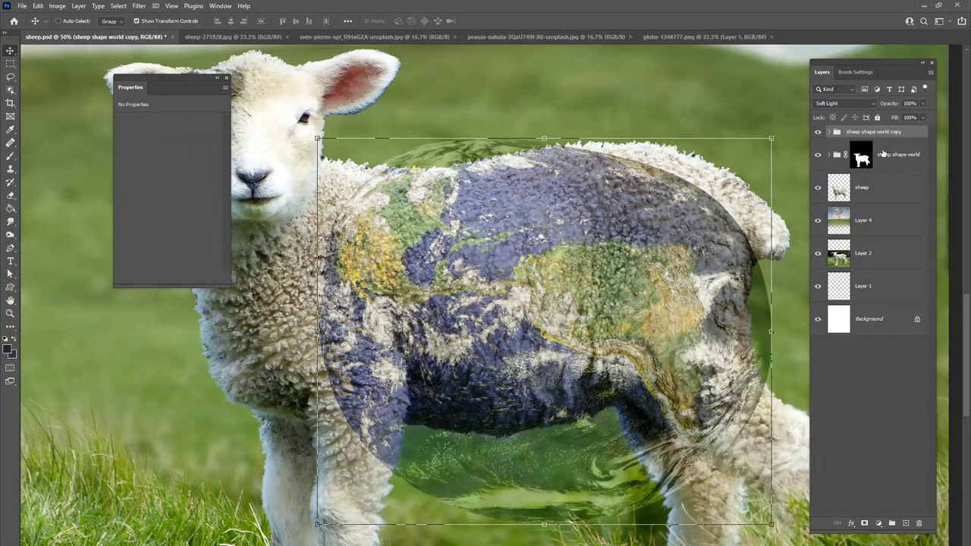
{"action": "key", "text": "Delete"}
Reset the remaining "sheep shape world" group to Pass Through at 100% opacity and add an empty layer inside it above the globe
{"action": "left_click", "coordinate": [922, 104]}
{"action": "left_click_drag", "start_coordinate": [922, 113], "coordinate": [930, 115]}
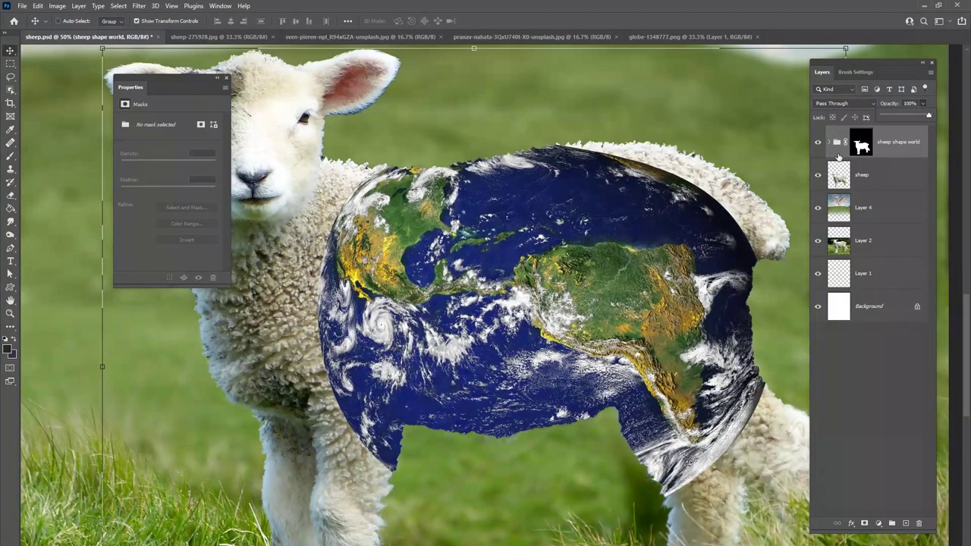
{"action": "left_click", "coordinate": [830, 142]}
{"action": "left_click", "coordinate": [905, 523]}
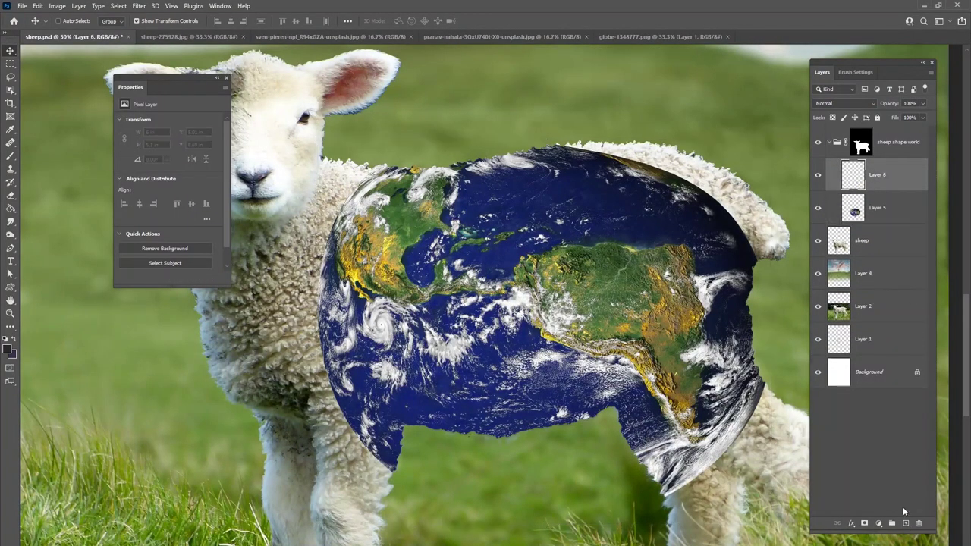
Paint sampled ocean blue over the lamb's chest, neck and upper front leg with a soft 155 px brush at 14% flow
{"action": "left_click", "coordinate": [10, 156]}
{"action": "right_click", "coordinate": [578, 214]}
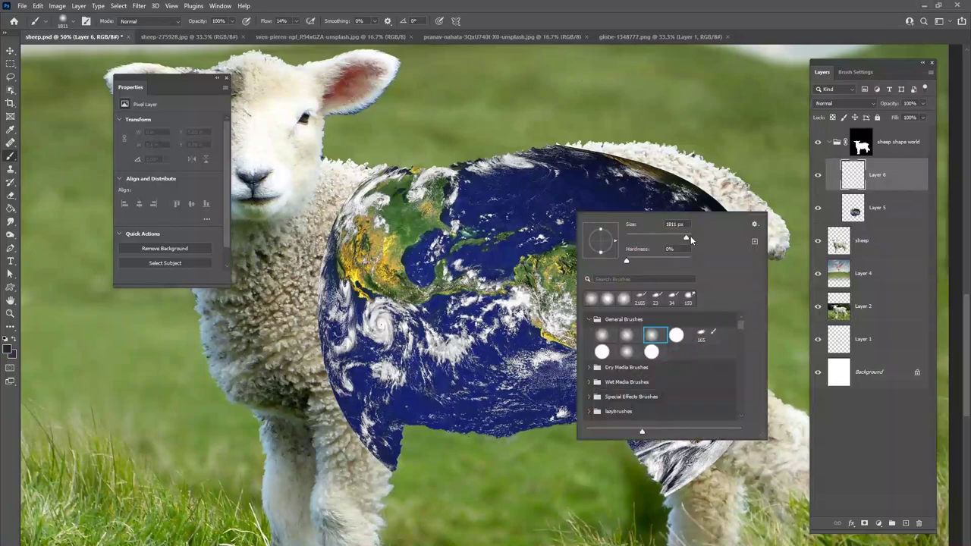
{"action": "left_click", "coordinate": [505, 195], "text": "alt"}
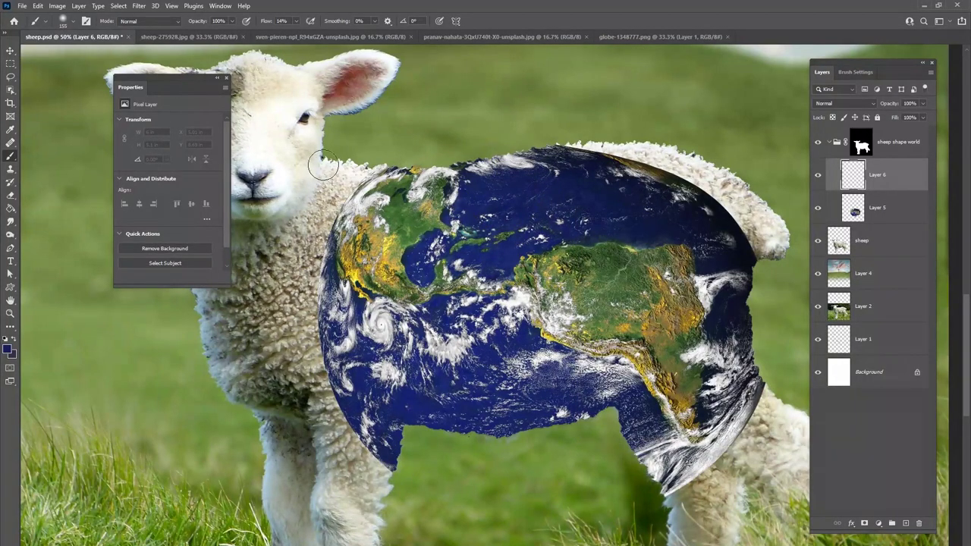
{"action": "mouse_move", "coordinate": [316, 298]}
{"action": "left_mouse_down"}
{"action": "mouse_move", "coordinate": [307, 269]}
{"action": "mouse_move", "coordinate": [335, 202]}
{"action": "mouse_move", "coordinate": [329, 194]}
{"action": "mouse_move", "coordinate": [320, 212]}
{"action": "mouse_move", "coordinate": [356, 173]}
{"action": "mouse_move", "coordinate": [333, 203]}
{"action": "mouse_move", "coordinate": [353, 154]}
{"action": "mouse_move", "coordinate": [321, 177]}
{"action": "mouse_move", "coordinate": [310, 343]}
{"action": "mouse_move", "coordinate": [294, 265]}
{"action": "left_mouse_up"}
{"action": "left_click_drag", "start_coordinate": [311, 343], "coordinate": [398, 265]}
{"action": "mouse_move", "coordinate": [399, 277]}
{"action": "left_mouse_down"}
{"action": "mouse_move", "coordinate": [417, 324]}
{"action": "mouse_move", "coordinate": [394, 240]}
{"action": "mouse_move", "coordinate": [380, 252]}
{"action": "mouse_move", "coordinate": [416, 313]}
{"action": "mouse_move", "coordinate": [400, 252]}
{"action": "mouse_move", "coordinate": [411, 248]}
{"action": "mouse_move", "coordinate": [399, 242]}
{"action": "mouse_move", "coordinate": [420, 330]}
{"action": "mouse_move", "coordinate": [466, 384]}
{"action": "mouse_move", "coordinate": [439, 354]}
{"action": "mouse_move", "coordinate": [469, 418]}
{"action": "mouse_move", "coordinate": [415, 361]}
{"action": "mouse_move", "coordinate": [463, 443]}
{"action": "left_mouse_up"}
{"action": "left_click_drag", "start_coordinate": [430, 369], "coordinate": [399, 300]}
{"action": "left_click", "coordinate": [416, 345], "text": "alt"}
{"action": "mouse_move", "coordinate": [417, 350]}
{"action": "left_mouse_down"}
{"action": "mouse_move", "coordinate": [421, 371]}
{"action": "mouse_move", "coordinate": [410, 372]}
{"action": "mouse_move", "coordinate": [375, 282]}
{"action": "mouse_move", "coordinate": [417, 417]}
{"action": "mouse_move", "coordinate": [396, 388]}
{"action": "mouse_move", "coordinate": [422, 444]}
{"action": "left_mouse_up"}
{"action": "left_click", "coordinate": [404, 351], "text": "alt"}
{"action": "mouse_move", "coordinate": [384, 350]}
{"action": "left_mouse_down"}
{"action": "mouse_move", "coordinate": [402, 333]}
{"action": "mouse_move", "coordinate": [462, 346]}
{"action": "left_mouse_up"}
{"action": "left_click", "coordinate": [415, 290], "text": "alt"}
{"action": "mouse_move", "coordinate": [379, 175]}
{"action": "left_mouse_down"}
{"action": "mouse_move", "coordinate": [455, 342]}
{"action": "mouse_move", "coordinate": [409, 285]}
{"action": "mouse_move", "coordinate": [353, 273]}
{"action": "mouse_move", "coordinate": [419, 343]}
{"action": "mouse_move", "coordinate": [383, 386]}
{"action": "mouse_move", "coordinate": [405, 342]}
{"action": "mouse_move", "coordinate": [394, 395]}
{"action": "mouse_move", "coordinate": [367, 336]}
{"action": "left_mouse_up"}
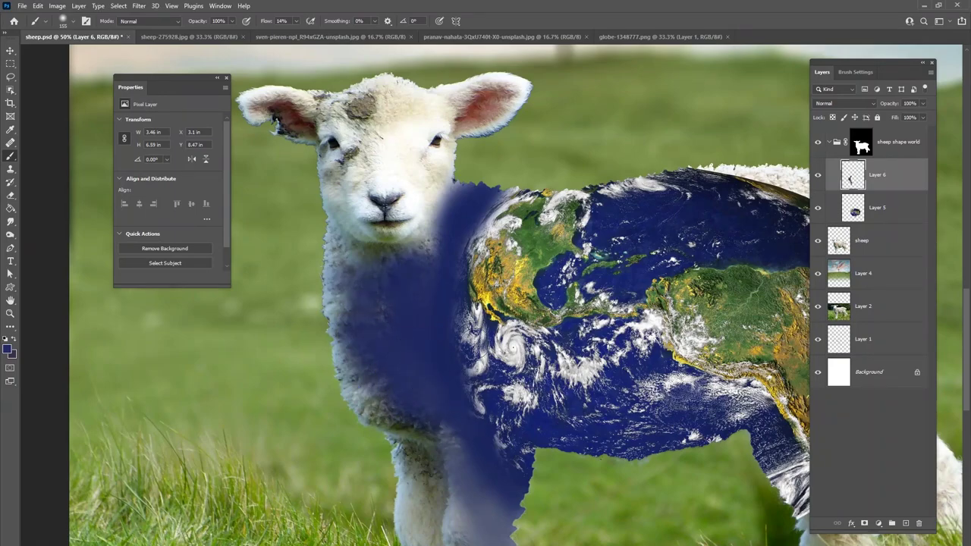
{"action": "mouse_move", "coordinate": [369, 398]}
{"action": "left_mouse_down"}
{"action": "mouse_move", "coordinate": [352, 381]}
{"action": "mouse_move", "coordinate": [354, 346]}
{"action": "mouse_move", "coordinate": [395, 326]}
{"action": "mouse_move", "coordinate": [329, 274]}
{"action": "mouse_move", "coordinate": [404, 308]}
{"action": "mouse_move", "coordinate": [428, 265]}
{"action": "mouse_move", "coordinate": [452, 308]}
{"action": "left_mouse_up"}
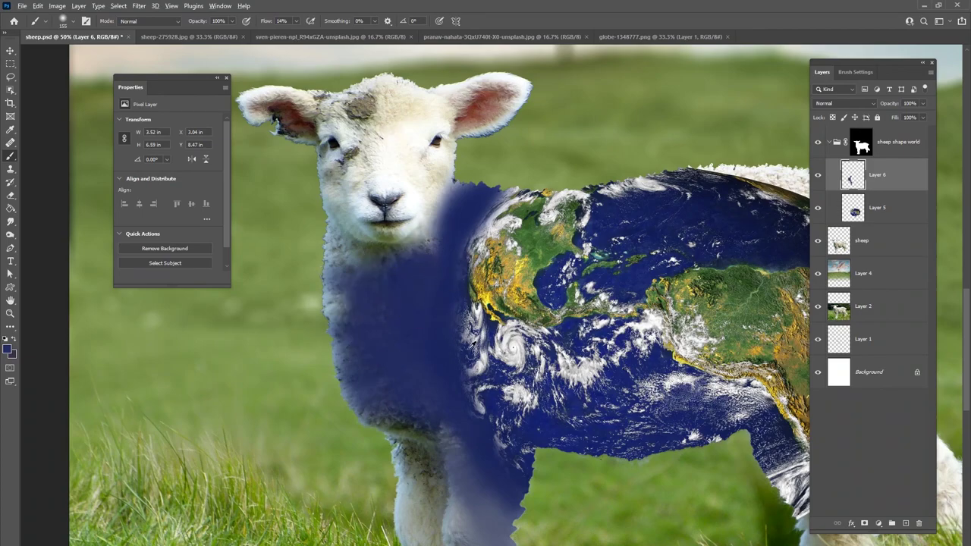
Paint sampled ocean blue over the lamb's uncovered back, tail and rump, blending into the globe's edge
{"action": "left_click_drag", "start_coordinate": [543, 433], "coordinate": [357, 472]}
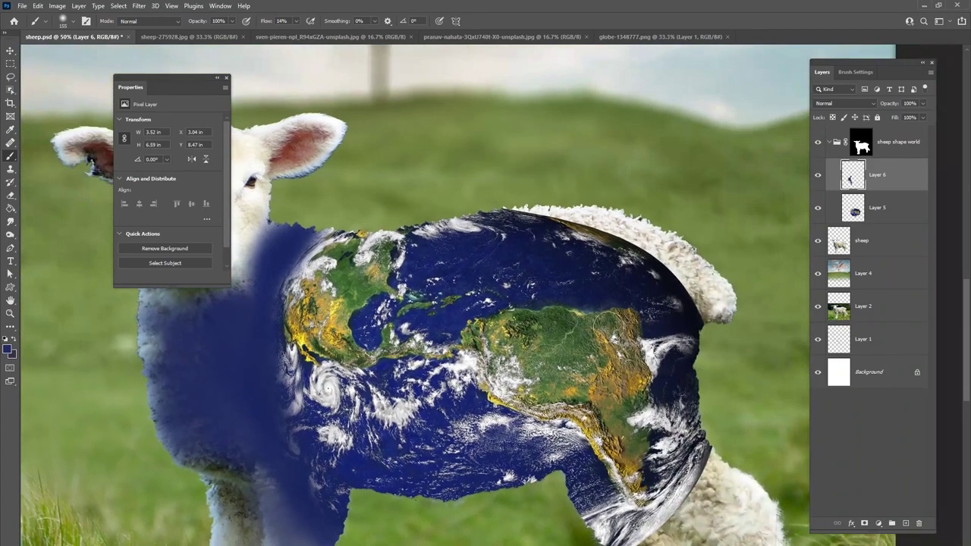
{"action": "left_click", "coordinate": [476, 258], "text": "alt"}
{"action": "mouse_move", "coordinate": [535, 216]}
{"action": "left_mouse_down"}
{"action": "mouse_move", "coordinate": [599, 222]}
{"action": "mouse_move", "coordinate": [640, 244]}
{"action": "mouse_move", "coordinate": [619, 241]}
{"action": "mouse_move", "coordinate": [690, 258]}
{"action": "mouse_move", "coordinate": [720, 299]}
{"action": "mouse_move", "coordinate": [675, 273]}
{"action": "mouse_move", "coordinate": [618, 281]}
{"action": "mouse_move", "coordinate": [706, 311]}
{"action": "mouse_move", "coordinate": [531, 212]}
{"action": "mouse_move", "coordinate": [588, 260]}
{"action": "mouse_move", "coordinate": [548, 260]}
{"action": "mouse_move", "coordinate": [503, 228]}
{"action": "mouse_move", "coordinate": [646, 210]}
{"action": "mouse_move", "coordinate": [680, 221]}
{"action": "mouse_move", "coordinate": [453, 242]}
{"action": "mouse_move", "coordinate": [516, 228]}
{"action": "left_mouse_up"}
{"action": "mouse_move", "coordinate": [690, 496]}
{"action": "left_mouse_down"}
{"action": "mouse_move", "coordinate": [586, 429]}
{"action": "mouse_move", "coordinate": [566, 291]}
{"action": "left_mouse_up"}
{"action": "left_click", "coordinate": [479, 290], "text": "alt"}
{"action": "left_click", "coordinate": [400, 263], "text": "alt"}
{"action": "mouse_move", "coordinate": [515, 311]}
{"action": "left_mouse_down"}
{"action": "mouse_move", "coordinate": [485, 356]}
{"action": "mouse_move", "coordinate": [470, 334]}
{"action": "mouse_move", "coordinate": [531, 311]}
{"action": "mouse_move", "coordinate": [541, 345]}
{"action": "mouse_move", "coordinate": [558, 242]}
{"action": "mouse_move", "coordinate": [576, 334]}
{"action": "mouse_move", "coordinate": [606, 232]}
{"action": "mouse_move", "coordinate": [607, 362]}
{"action": "mouse_move", "coordinate": [611, 284]}
{"action": "left_mouse_up"}
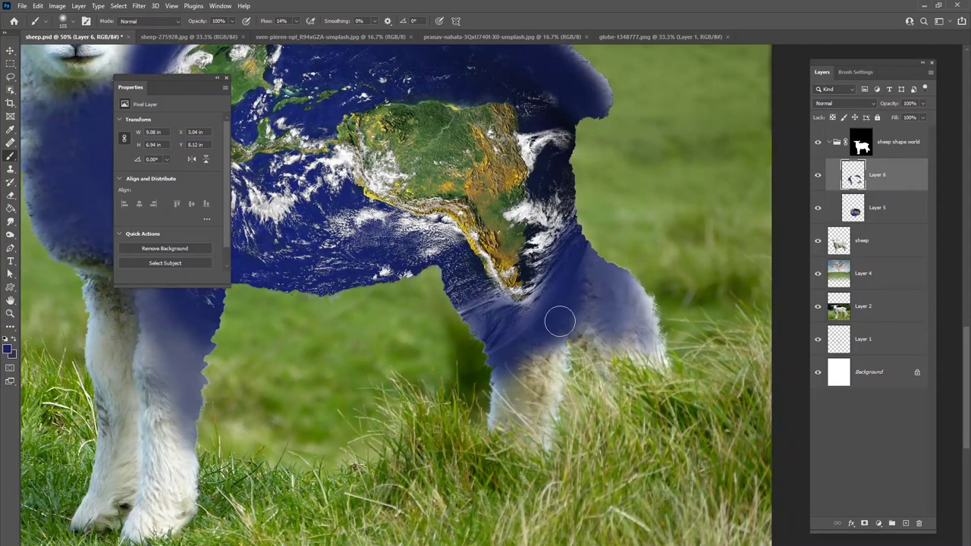
Resample the ocean blue and extend it down the hind legs and over the globe's lower rear edge
{"action": "left_click", "coordinate": [529, 339]}
{"action": "left_click", "coordinate": [510, 345], "text": "alt"}
{"action": "mouse_move", "coordinate": [532, 329]}
{"action": "left_mouse_down"}
{"action": "mouse_move", "coordinate": [548, 376]}
{"action": "mouse_move", "coordinate": [560, 344]}
{"action": "left_mouse_up"}
{"action": "left_click", "coordinate": [506, 324], "text": "alt"}
{"action": "mouse_move", "coordinate": [473, 283]}
{"action": "left_mouse_down"}
{"action": "mouse_move", "coordinate": [508, 331]}
{"action": "mouse_move", "coordinate": [545, 322]}
{"action": "mouse_move", "coordinate": [503, 295]}
{"action": "mouse_move", "coordinate": [575, 238]}
{"action": "mouse_move", "coordinate": [657, 348]}
{"action": "mouse_move", "coordinate": [556, 342]}
{"action": "mouse_move", "coordinate": [521, 390]}
{"action": "mouse_move", "coordinate": [477, 336]}
{"action": "mouse_move", "coordinate": [489, 332]}
{"action": "mouse_move", "coordinate": [536, 395]}
{"action": "mouse_move", "coordinate": [559, 308]}
{"action": "mouse_move", "coordinate": [590, 303]}
{"action": "mouse_move", "coordinate": [629, 335]}
{"action": "mouse_move", "coordinate": [629, 354]}
{"action": "left_mouse_up"}
{"action": "left_click_drag", "start_coordinate": [513, 332], "coordinate": [696, 357]}
{"action": "left_click", "coordinate": [698, 361], "text": "alt"}
{"action": "left_click", "coordinate": [656, 310], "text": "alt"}
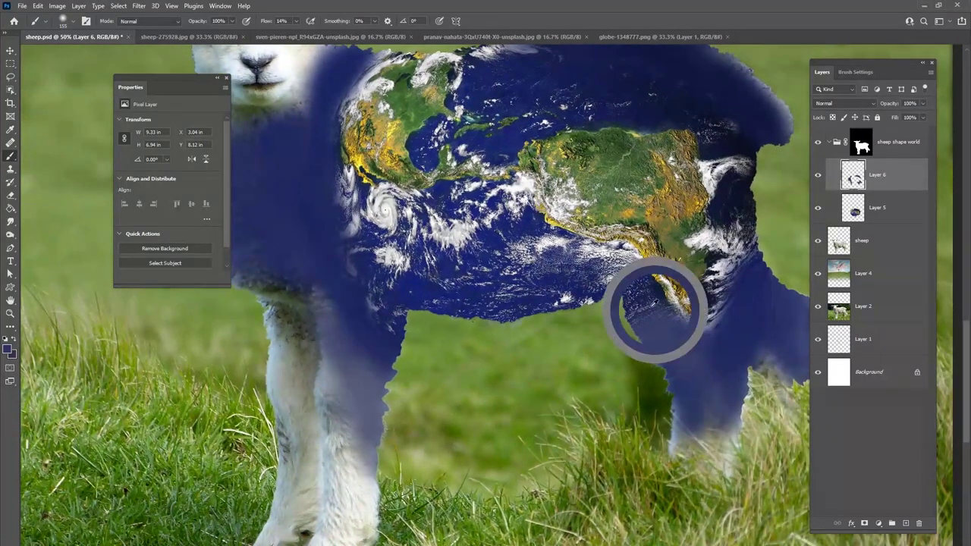
{"action": "left_click", "coordinate": [404, 305], "text": "alt"}
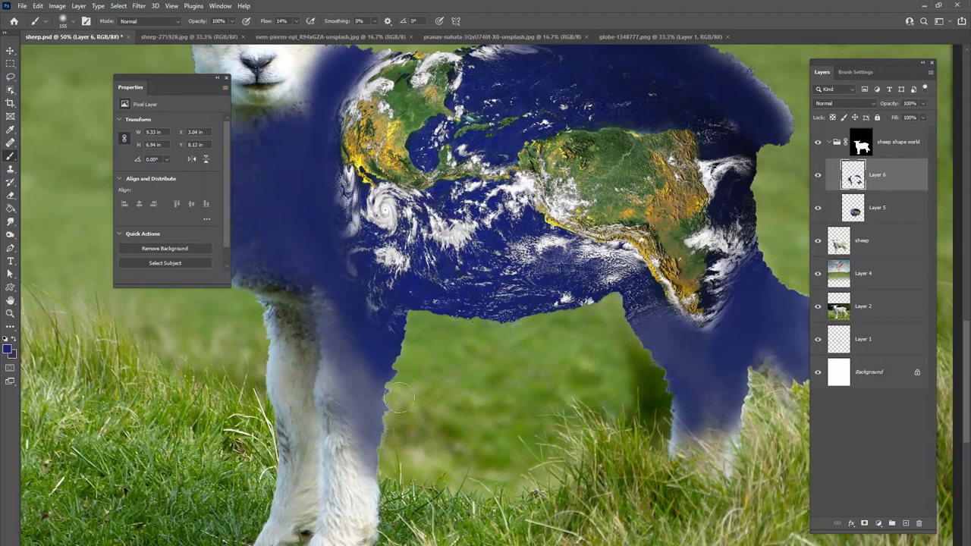
Review the painted lamb up close and compare the whole image with Layer 6 hidden and shown
{"action": "scroll", "coordinate": [394, 304], "scroll_direction": "up", "scroll_amount": 3}
{"action": "scroll", "coordinate": [394, 303], "scroll_direction": "left", "scroll_amount": 2}
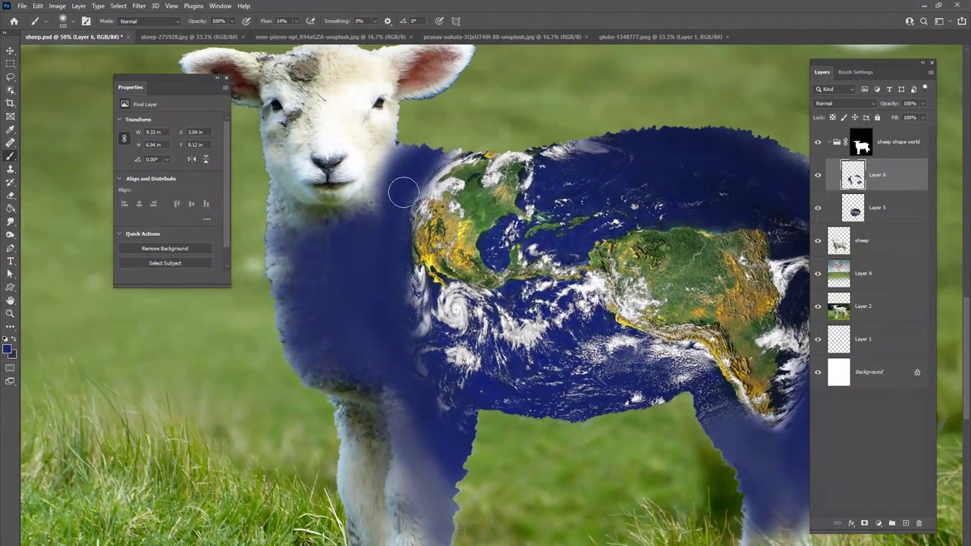
{"action": "scroll", "coordinate": [795, 182], "scroll_direction": "up", "scroll_amount": 3}
{"action": "scroll", "coordinate": [795, 183], "scroll_direction": "right", "scroll_amount": 5}
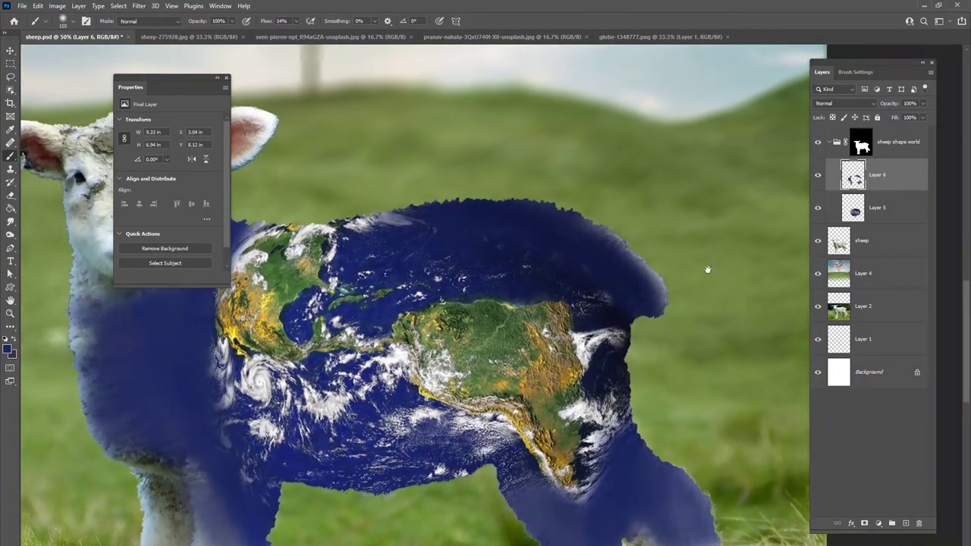
{"action": "left_click_drag", "start_coordinate": [458, 364], "coordinate": [507, 327]}
{"action": "key", "text": "ctrl+0"}
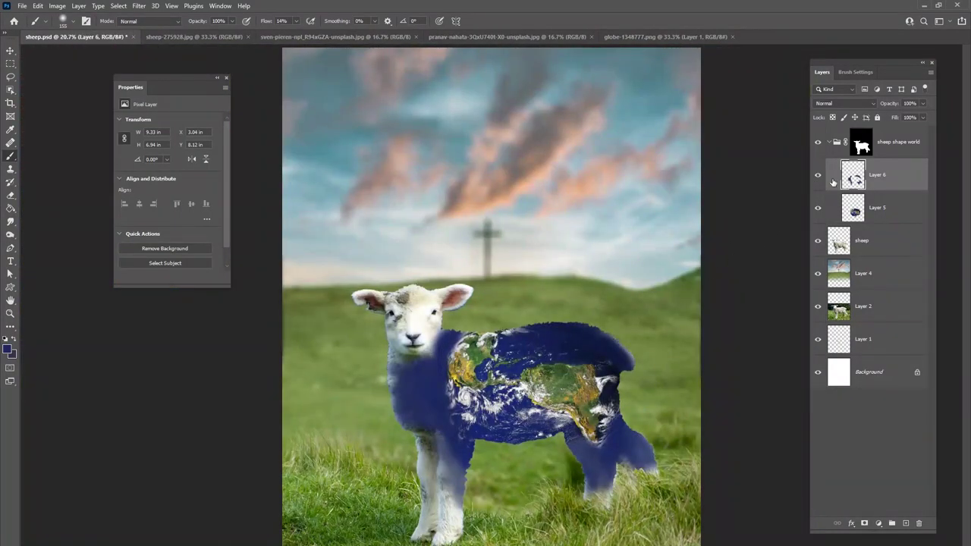
{"action": "left_click", "coordinate": [817, 175]}
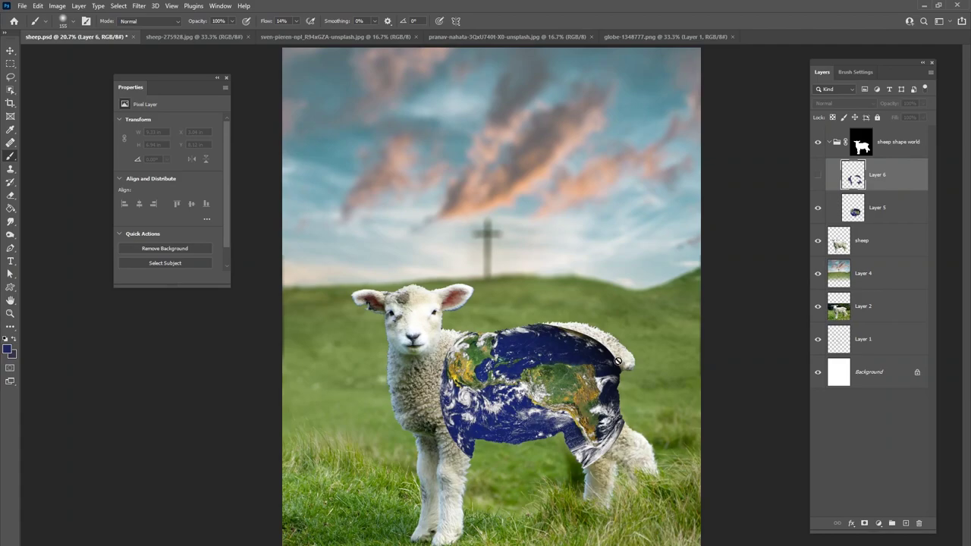
{"action": "left_click", "coordinate": [818, 175]}
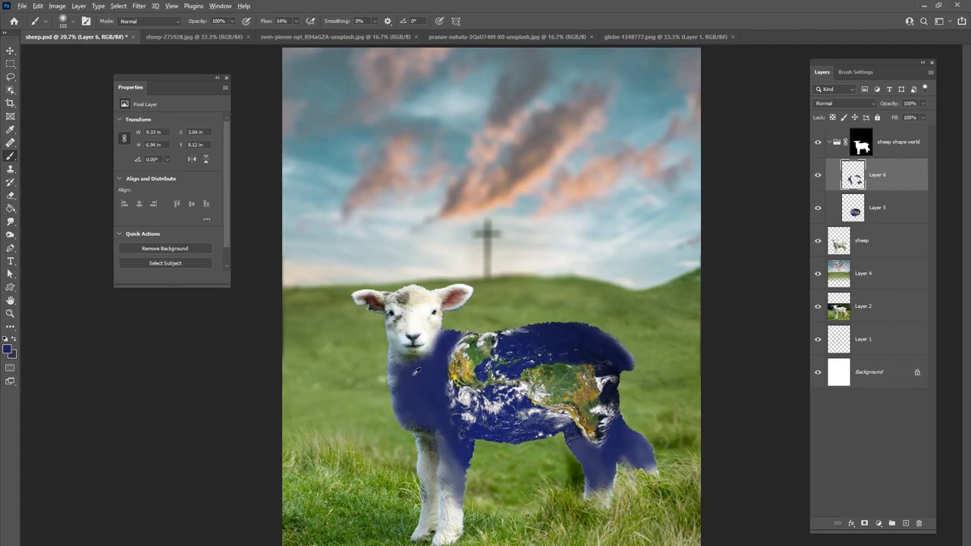
Fill in the lower chest, upper front legs, rump and tail with more sampled blue on Layer 6
{"action": "left_click", "coordinate": [416, 413], "text": "alt"}
{"action": "mouse_move", "coordinate": [424, 423]}
{"action": "left_mouse_down"}
{"action": "mouse_move", "coordinate": [422, 458]}
{"action": "mouse_move", "coordinate": [412, 449]}
{"action": "mouse_move", "coordinate": [430, 461]}
{"action": "mouse_move", "coordinate": [423, 429]}
{"action": "mouse_move", "coordinate": [452, 444]}
{"action": "left_mouse_up"}
{"action": "left_click", "coordinate": [435, 430], "text": "alt"}
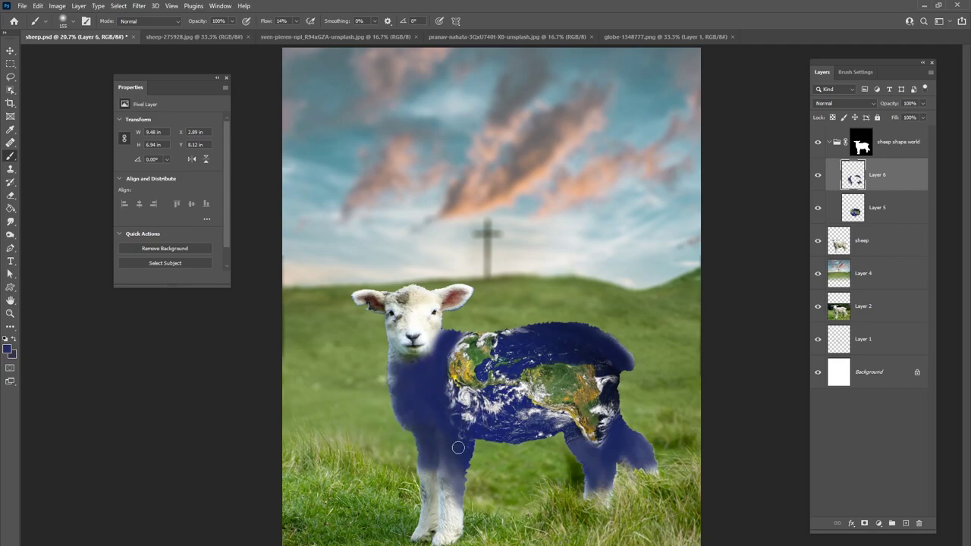
{"action": "mouse_move", "coordinate": [597, 446]}
{"action": "left_mouse_down"}
{"action": "mouse_move", "coordinate": [589, 453]}
{"action": "mouse_move", "coordinate": [602, 448]}
{"action": "left_mouse_up"}
{"action": "left_click", "coordinate": [600, 345], "text": "alt"}
{"action": "mouse_move", "coordinate": [613, 345]}
{"action": "left_mouse_down"}
{"action": "mouse_move", "coordinate": [622, 354]}
{"action": "mouse_move", "coordinate": [616, 346]}
{"action": "left_mouse_up"}
{"action": "left_click_drag", "start_coordinate": [552, 333], "coordinate": [518, 335]}
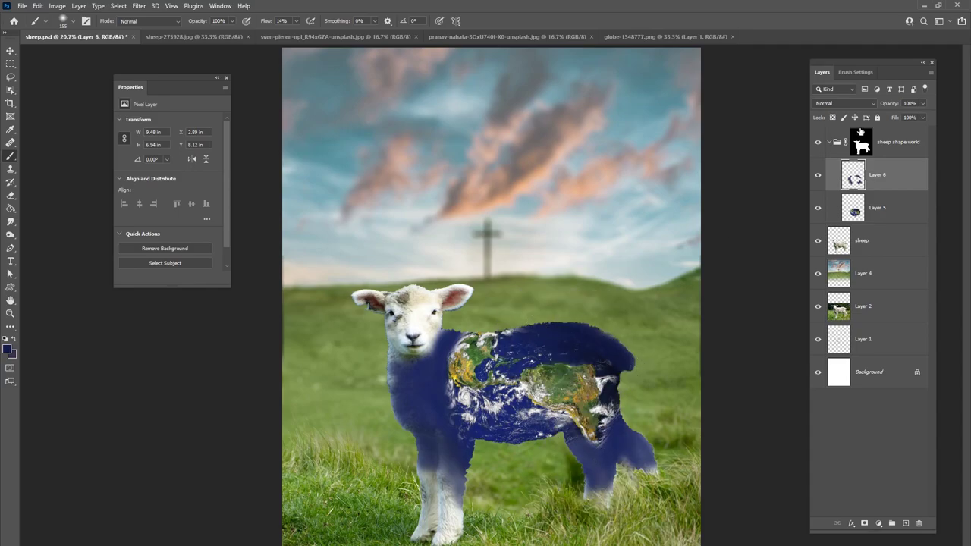
Collapse the "sheep shape world" group and set it to Multiply at 25% opacity
{"action": "left_click", "coordinate": [862, 134]}
{"action": "left_click", "coordinate": [829, 142]}
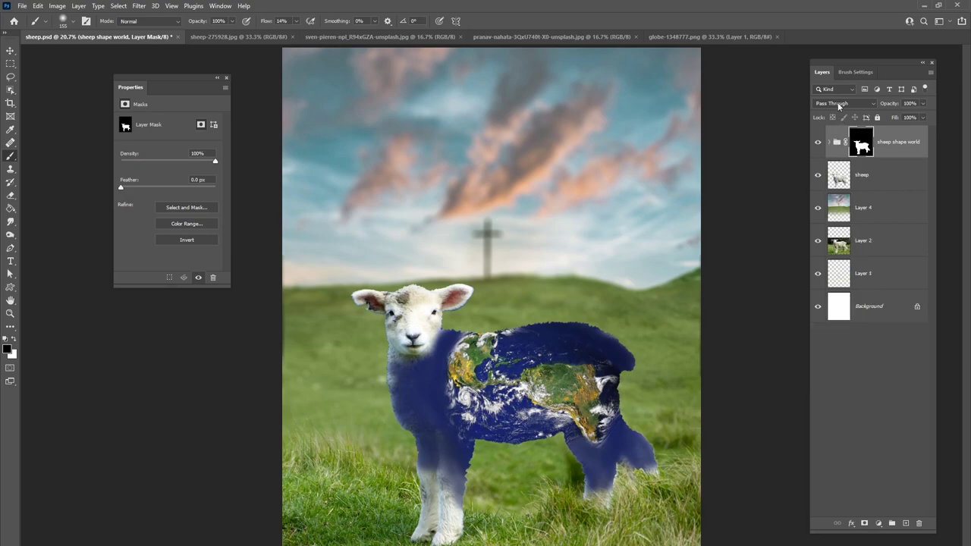
{"action": "left_click", "coordinate": [837, 103]}
{"action": "left_click", "coordinate": [828, 156]}
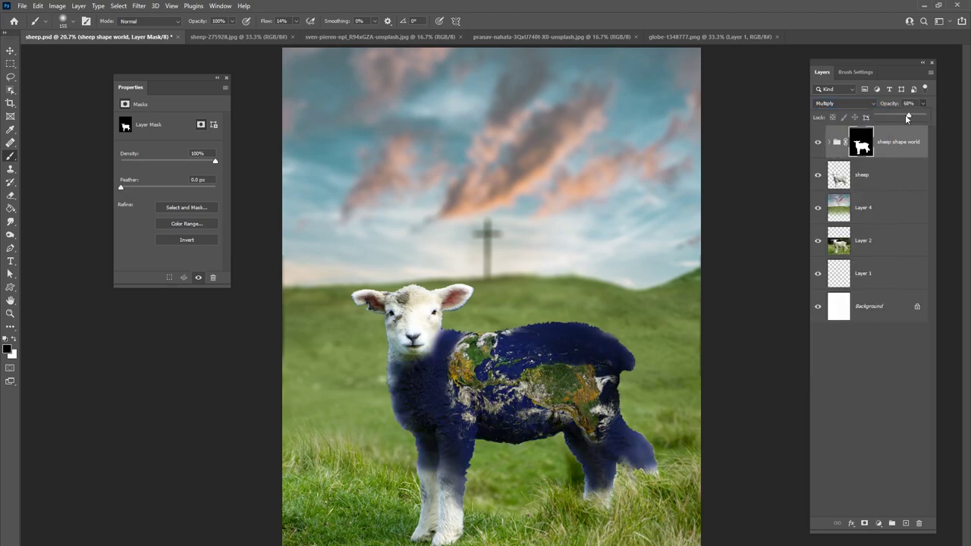
{"action": "left_click_drag", "start_coordinate": [909, 118], "coordinate": [891, 117]}
{"action": "type", "text": "25"}
{"action": "key", "text": "Return"}
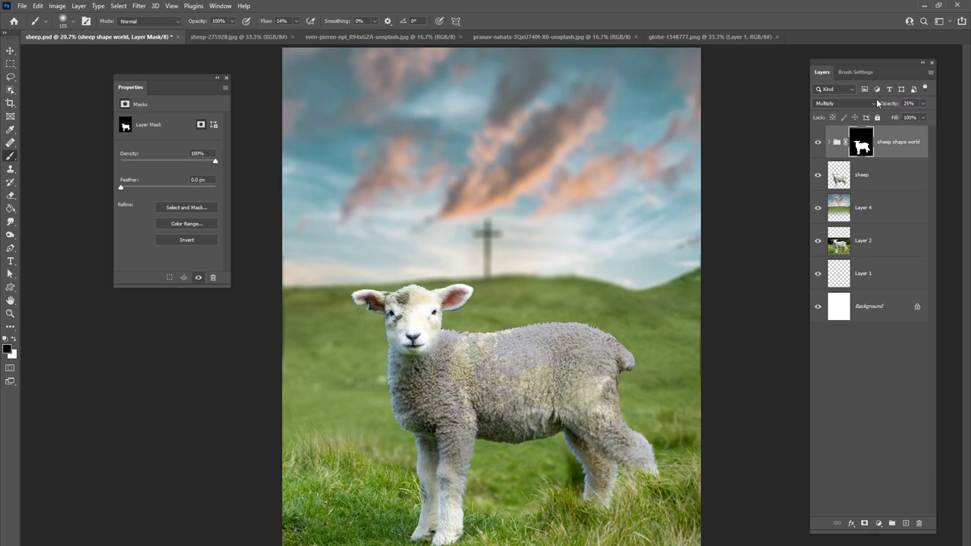
Duplicate the "sheep shape world" group and set the copy to Soft Light at 100% opacity
{"action": "key", "text": "ctrl+j"}
{"action": "left_click", "coordinate": [835, 104]}
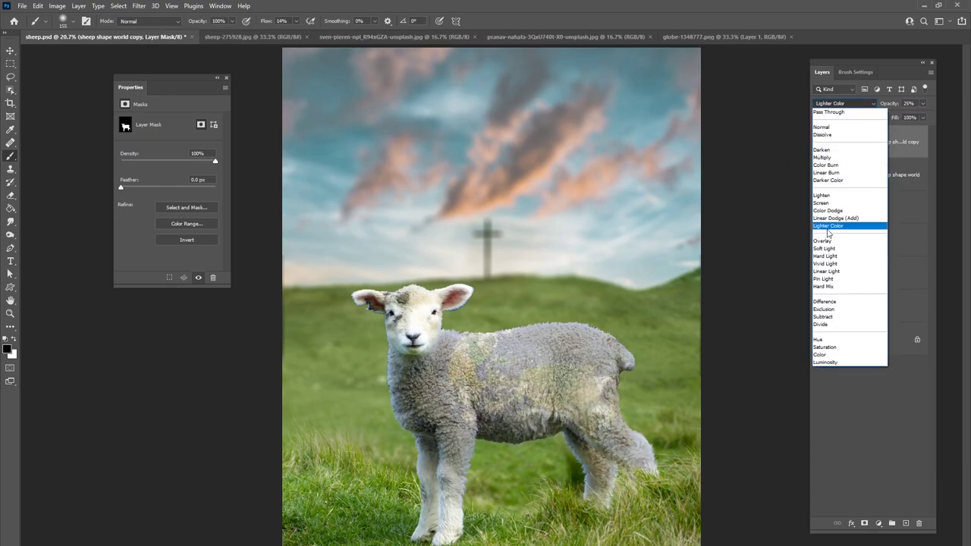
{"action": "left_click", "coordinate": [835, 247]}
{"action": "left_click", "coordinate": [923, 104]}
{"action": "left_click_drag", "start_coordinate": [924, 106], "coordinate": [953, 177]}
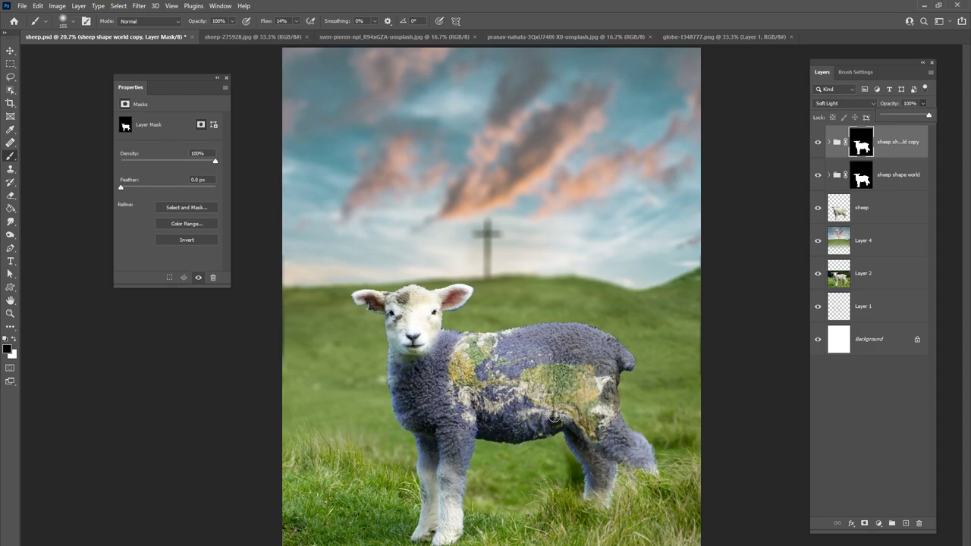
Group both "sheep shape world" groups together, compare the effect hidden and shown, and add a white layer mask to the new group
{"action": "left_click", "coordinate": [883, 182], "text": "shift"}
{"action": "key", "text": "ctrl+g"}
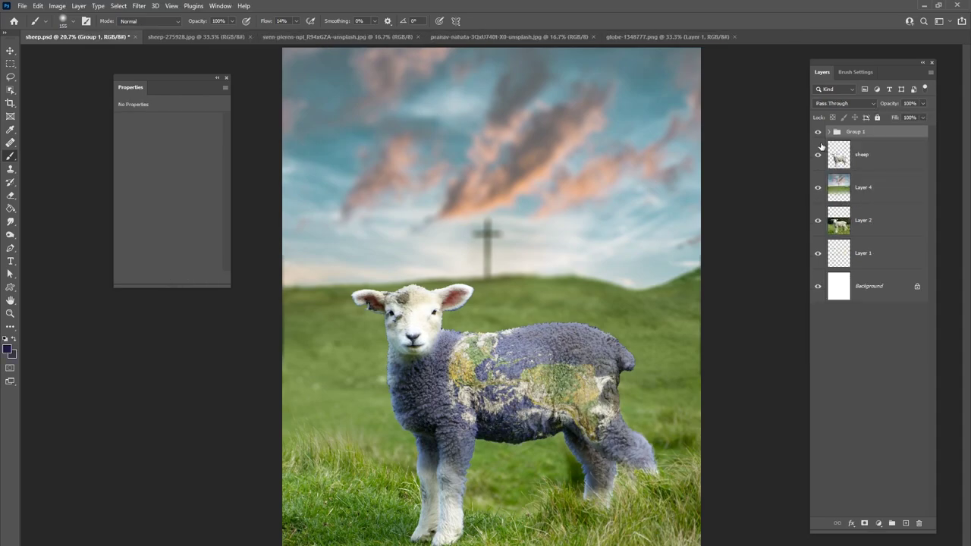
{"action": "left_click", "coordinate": [817, 132]}
{"action": "left_click", "coordinate": [817, 132]}
{"action": "left_click", "coordinate": [817, 131]}
{"action": "left_click", "coordinate": [818, 133]}
{"action": "left_click", "coordinate": [864, 521]}
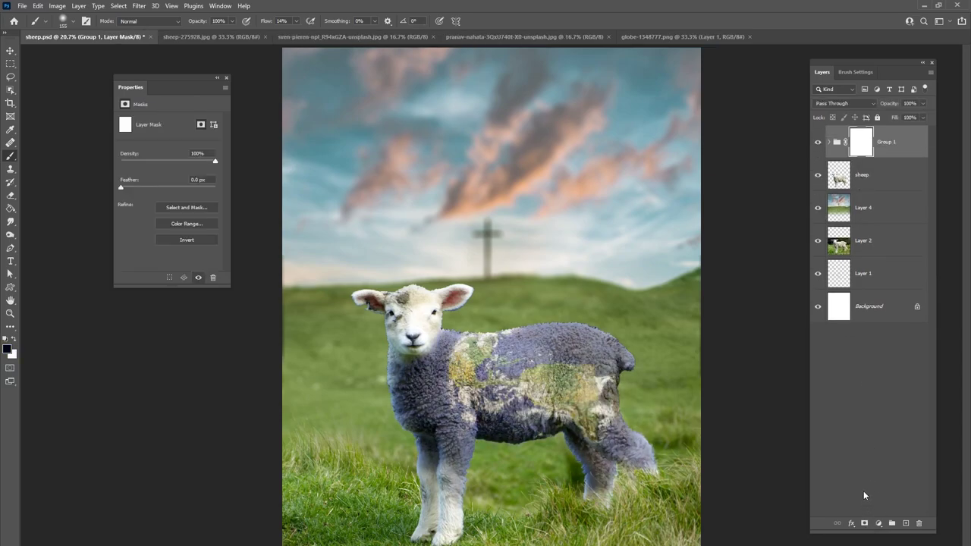
Fade the blue on the lamb's front and hind legs by painting black on Group 1's mask with a soft 448 px brush at 1% flow
{"action": "right_click", "coordinate": [583, 375]}
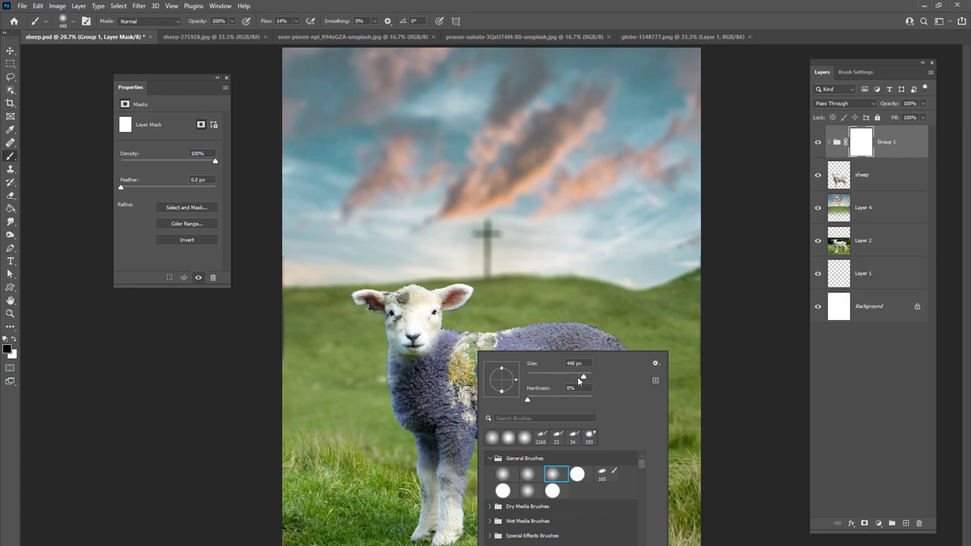
{"action": "left_click", "coordinate": [295, 21]}
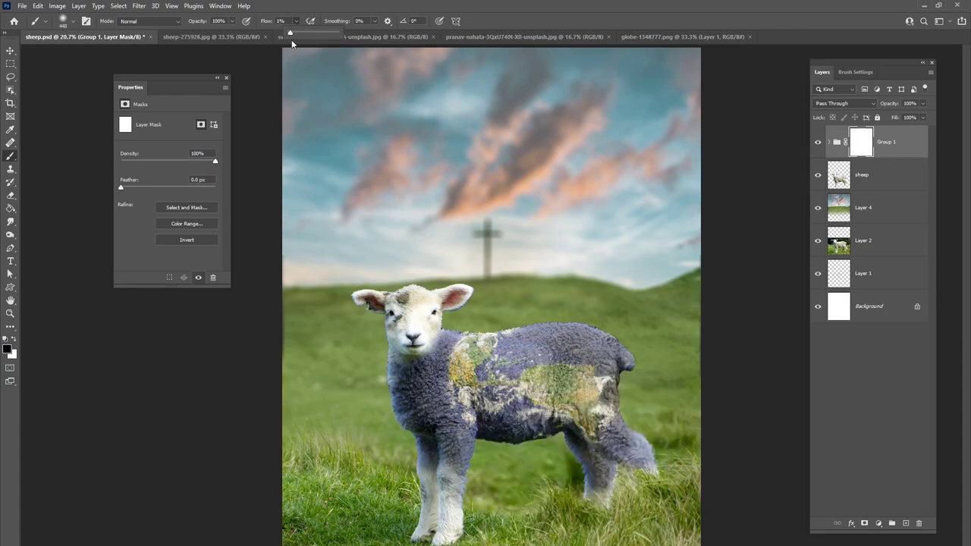
{"action": "mouse_move", "coordinate": [396, 386]}
{"action": "left_mouse_down"}
{"action": "mouse_move", "coordinate": [437, 477]}
{"action": "mouse_move", "coordinate": [424, 443]}
{"action": "mouse_move", "coordinate": [459, 487]}
{"action": "mouse_move", "coordinate": [451, 447]}
{"action": "mouse_move", "coordinate": [482, 483]}
{"action": "mouse_move", "coordinate": [458, 434]}
{"action": "mouse_move", "coordinate": [477, 502]}
{"action": "mouse_move", "coordinate": [444, 459]}
{"action": "mouse_move", "coordinate": [438, 423]}
{"action": "mouse_move", "coordinate": [422, 443]}
{"action": "mouse_move", "coordinate": [435, 481]}
{"action": "mouse_move", "coordinate": [470, 519]}
{"action": "left_mouse_up"}
{"action": "mouse_move", "coordinate": [603, 481]}
{"action": "left_mouse_down"}
{"action": "mouse_move", "coordinate": [587, 463]}
{"action": "mouse_move", "coordinate": [597, 502]}
{"action": "mouse_move", "coordinate": [587, 461]}
{"action": "mouse_move", "coordinate": [601, 499]}
{"action": "mouse_move", "coordinate": [565, 457]}
{"action": "mouse_move", "coordinate": [613, 490]}
{"action": "mouse_move", "coordinate": [613, 446]}
{"action": "mouse_move", "coordinate": [652, 475]}
{"action": "mouse_move", "coordinate": [640, 429]}
{"action": "mouse_move", "coordinate": [666, 475]}
{"action": "mouse_move", "coordinate": [618, 441]}
{"action": "mouse_move", "coordinate": [628, 465]}
{"action": "mouse_move", "coordinate": [600, 429]}
{"action": "mouse_move", "coordinate": [643, 461]}
{"action": "mouse_move", "coordinate": [621, 427]}
{"action": "mouse_move", "coordinate": [603, 457]}
{"action": "mouse_move", "coordinate": [620, 462]}
{"action": "mouse_move", "coordinate": [571, 437]}
{"action": "mouse_move", "coordinate": [583, 468]}
{"action": "mouse_move", "coordinate": [576, 478]}
{"action": "mouse_move", "coordinate": [649, 470]}
{"action": "mouse_move", "coordinate": [632, 464]}
{"action": "mouse_move", "coordinate": [643, 452]}
{"action": "mouse_move", "coordinate": [646, 384]}
{"action": "mouse_move", "coordinate": [605, 321]}
{"action": "mouse_move", "coordinate": [585, 312]}
{"action": "left_mouse_up"}
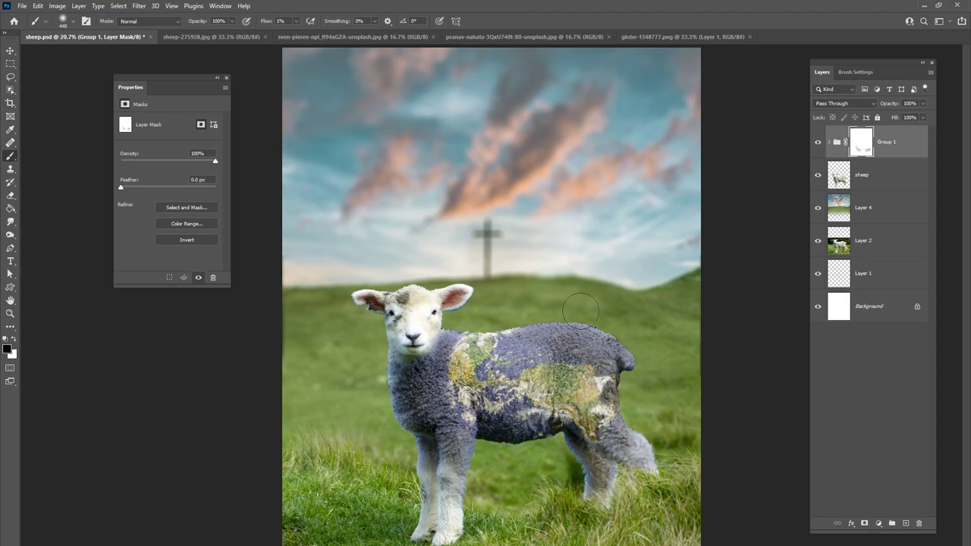
Lightly fade the blue along the lamb's back on Group 1's mask with a 243 px brush, and expand the group
{"action": "right_click", "coordinate": [559, 290]}
{"action": "left_click_drag", "start_coordinate": [665, 315], "coordinate": [657, 315]}
{"action": "left_click", "coordinate": [542, 319]}
{"action": "left_click", "coordinate": [828, 142]}
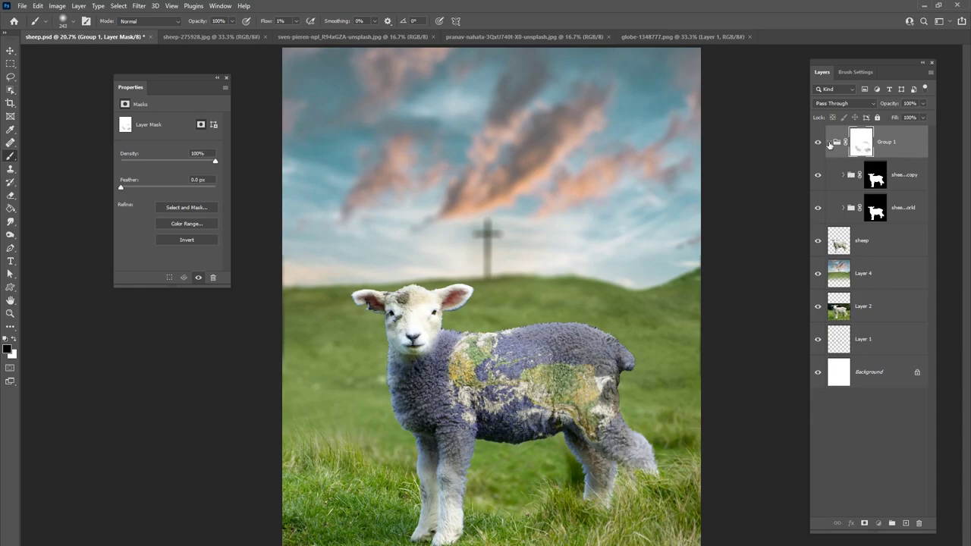
Collapse Group 1 and compare the lamb with the globe effect hidden and shown
{"action": "left_click", "coordinate": [829, 143]}
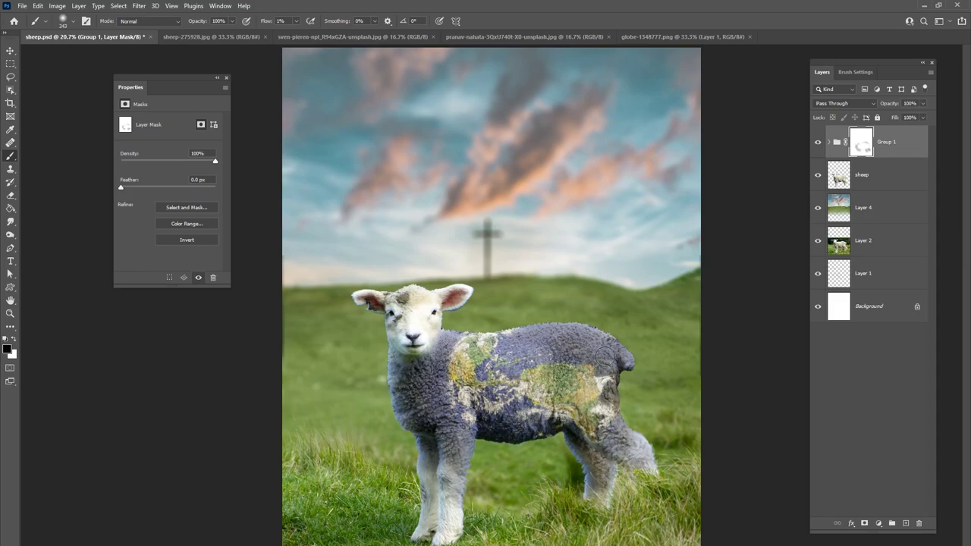
{"action": "left_click", "coordinate": [817, 143]}
{"action": "left_click", "coordinate": [818, 142]}
{"action": "left_click", "coordinate": [817, 142]}
{"action": "left_click", "coordinate": [817, 142]}
Add a new layer above Layer 4 and choose a golden yellow-orange foreground colour
{"action": "left_click", "coordinate": [889, 199]}
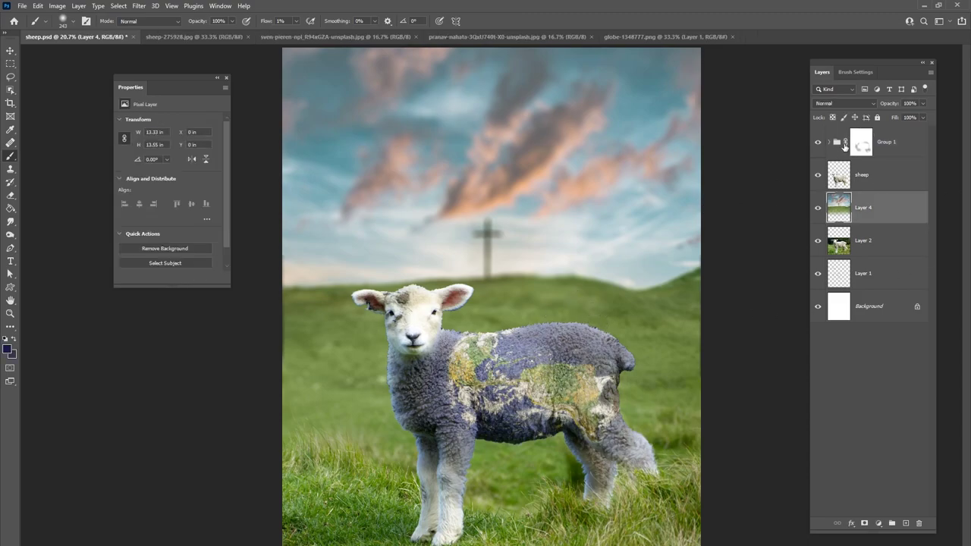
{"action": "left_click", "coordinate": [904, 522]}
{"action": "key", "text": "ctrl+minus"}
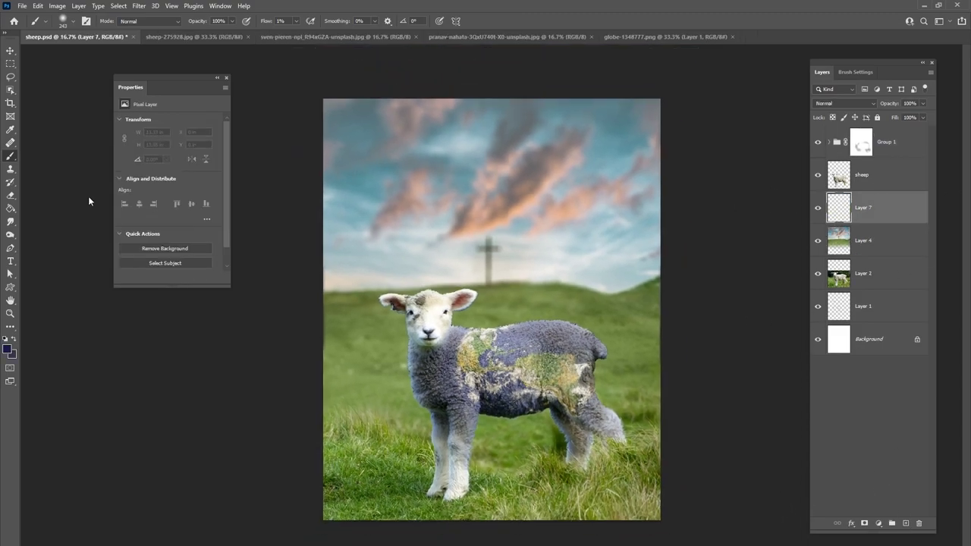
{"action": "left_click", "coordinate": [8, 349]}
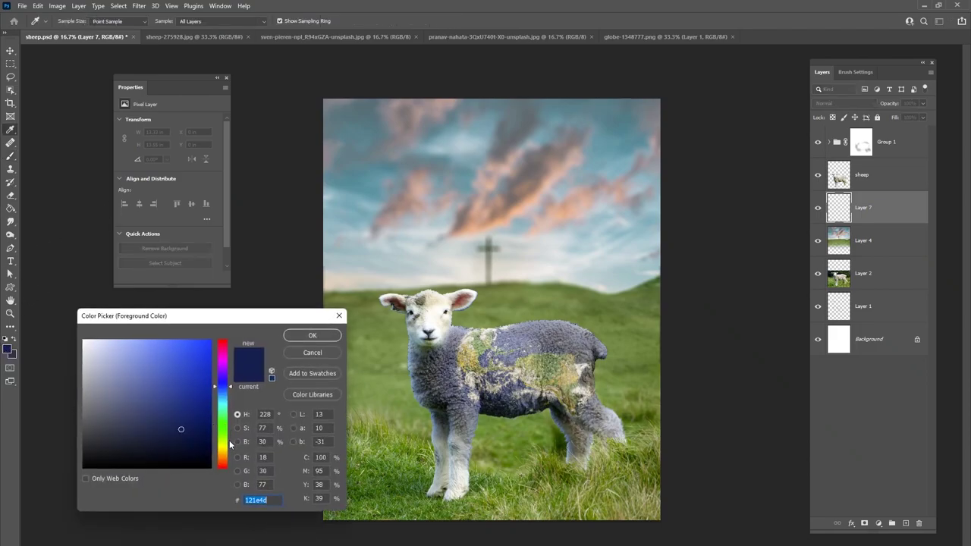
{"action": "left_click_drag", "start_coordinate": [226, 444], "coordinate": [223, 455]}
{"action": "left_click_drag", "start_coordinate": [181, 402], "coordinate": [172, 351]}
{"action": "left_click", "coordinate": [312, 335]}
Paint a glow across the sky and hill with a soft 3228 px brush at 6% flow, and blend Layer 7 as Screen
{"action": "key", "text": "b"}
{"action": "right_click", "coordinate": [479, 250]}
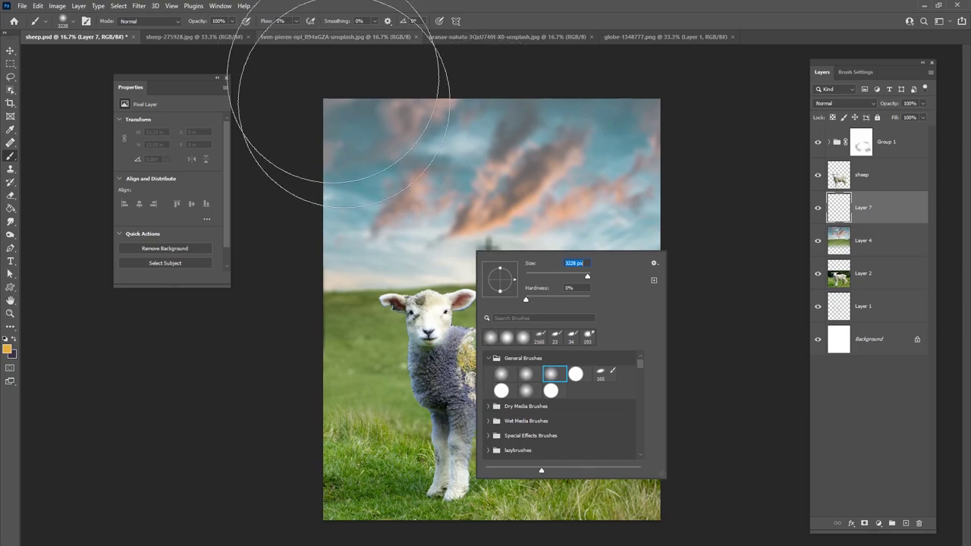
{"action": "left_click", "coordinate": [296, 21]}
{"action": "left_click_drag", "start_coordinate": [299, 36], "coordinate": [300, 36]}
{"action": "mouse_move", "coordinate": [470, 230]}
{"action": "left_mouse_down"}
{"action": "mouse_move", "coordinate": [535, 268]}
{"action": "mouse_move", "coordinate": [618, 263]}
{"action": "mouse_move", "coordinate": [418, 269]}
{"action": "mouse_move", "coordinate": [379, 256]}
{"action": "mouse_move", "coordinate": [515, 256]}
{"action": "mouse_move", "coordinate": [464, 164]}
{"action": "mouse_move", "coordinate": [585, 133]}
{"action": "mouse_move", "coordinate": [361, 141]}
{"action": "mouse_move", "coordinate": [370, 247]}
{"action": "mouse_move", "coordinate": [600, 246]}
{"action": "mouse_move", "coordinate": [618, 292]}
{"action": "left_mouse_up"}
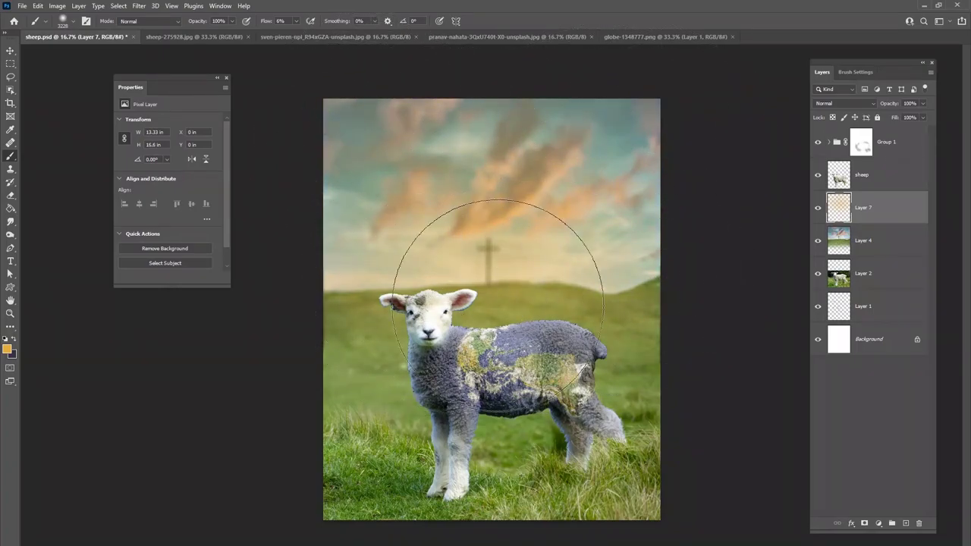
{"action": "left_click", "coordinate": [843, 103]}
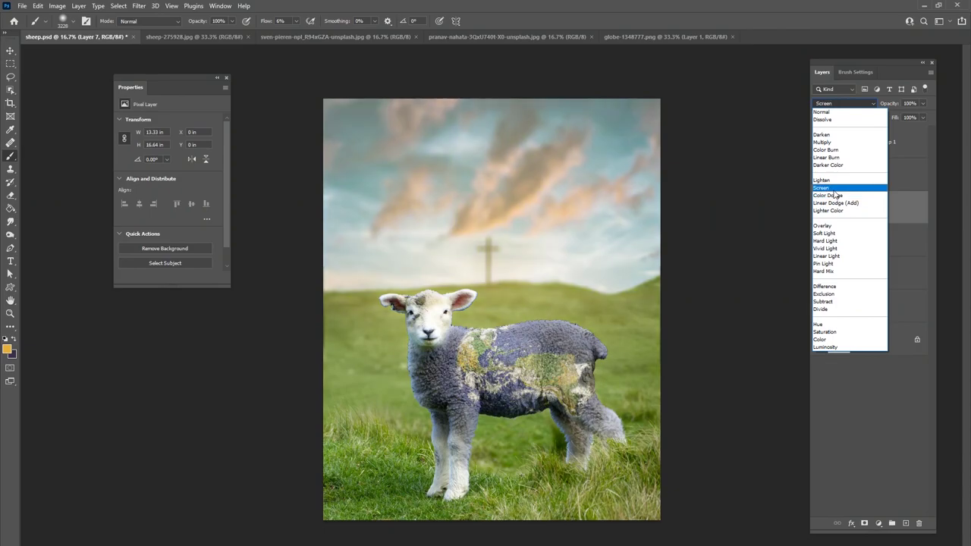
{"action": "left_click", "coordinate": [834, 190]}
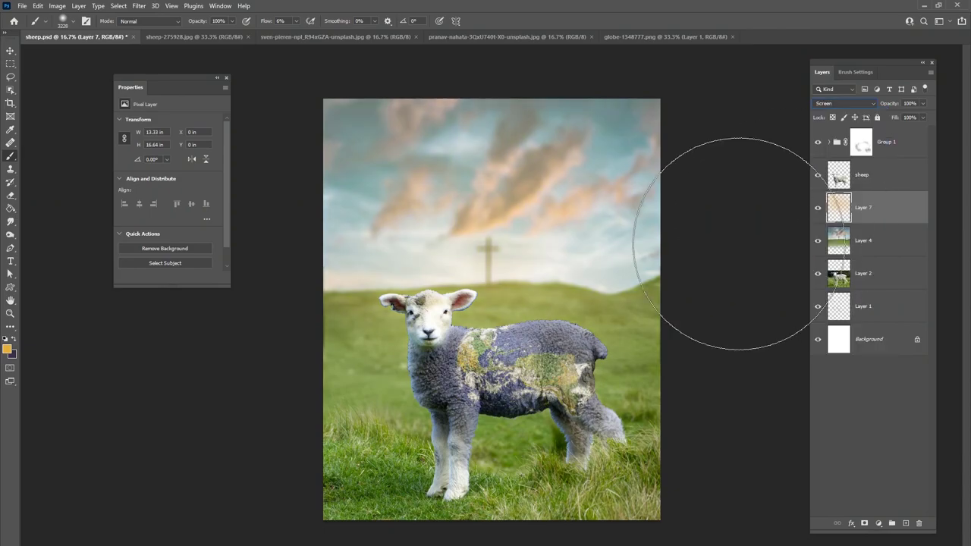
Switch the foreground to a deeper orange and brush more glow over the sky on Layer 7
{"action": "left_click", "coordinate": [8, 349]}
{"action": "left_click", "coordinate": [222, 460]}
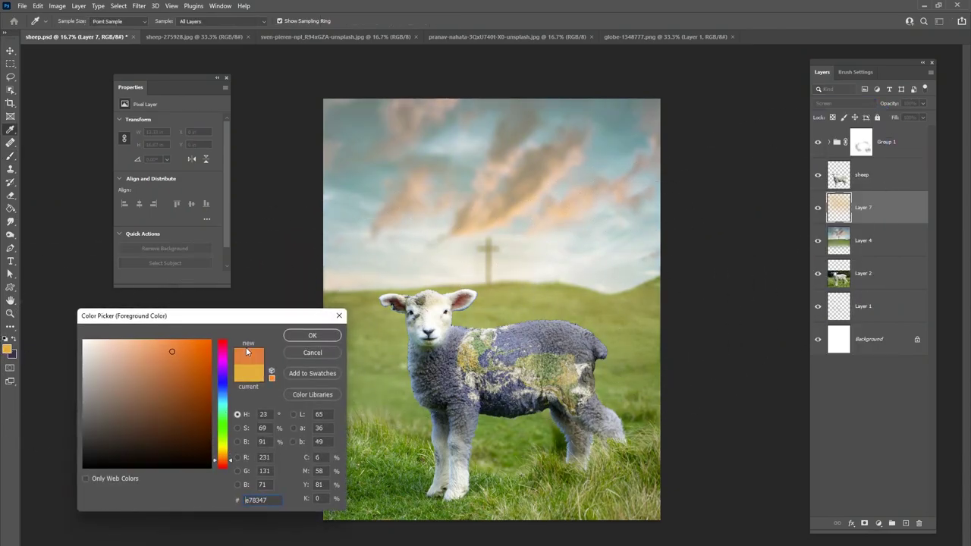
{"action": "left_click", "coordinate": [337, 335]}
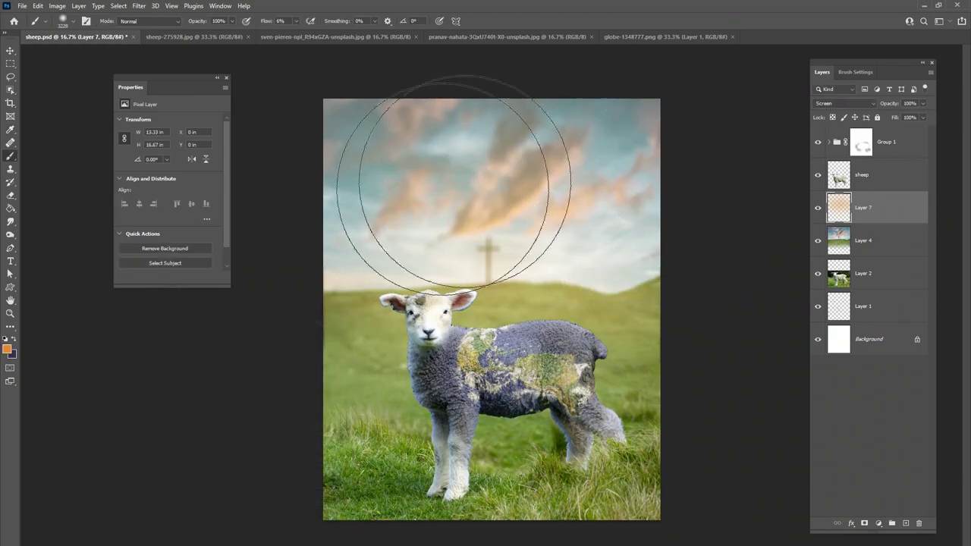
Add a new layer above Group 1, paint a soft orange haze over the sky, hill and lamb, and blend it as Screen
{"action": "left_click", "coordinate": [861, 142]}
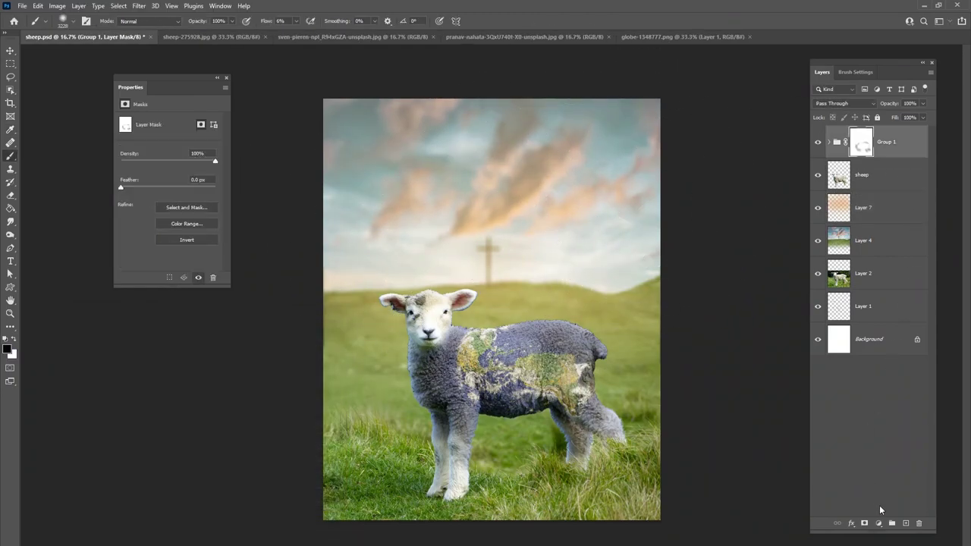
{"action": "left_click", "coordinate": [905, 523]}
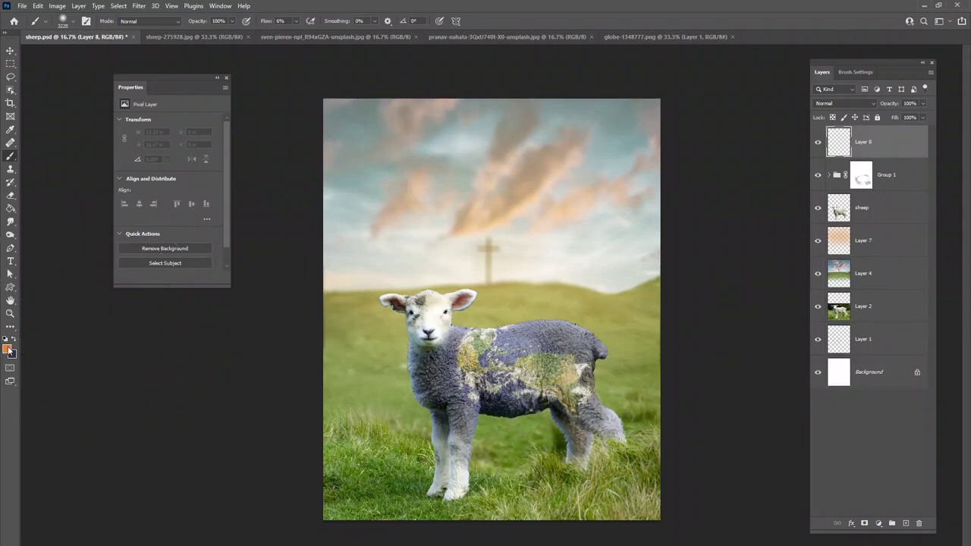
{"action": "left_click", "coordinate": [9, 350]}
{"action": "left_click", "coordinate": [337, 337]}
{"action": "mouse_move", "coordinate": [521, 285]}
{"action": "left_mouse_down"}
{"action": "mouse_move", "coordinate": [449, 283]}
{"action": "mouse_move", "coordinate": [460, 312]}
{"action": "mouse_move", "coordinate": [505, 273]}
{"action": "left_mouse_up"}
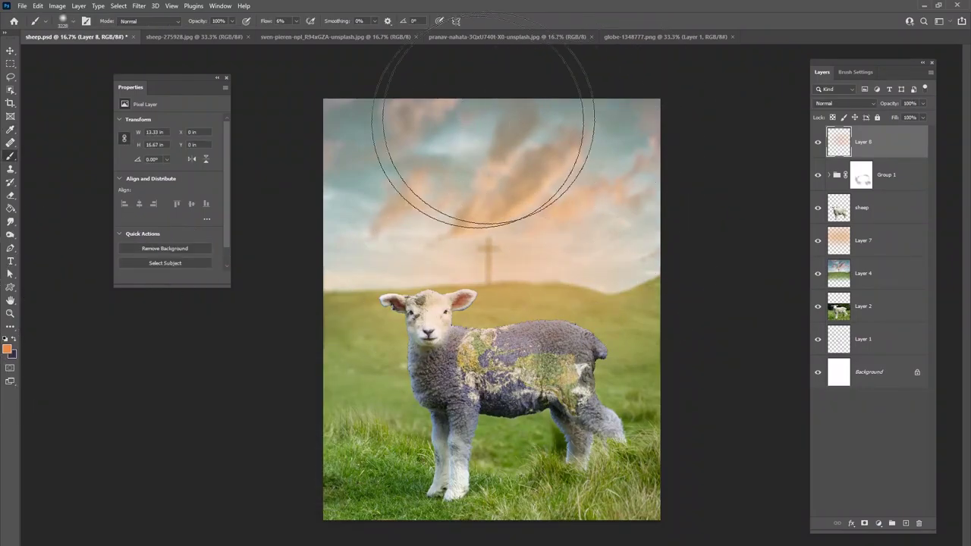
{"action": "left_click", "coordinate": [844, 103]}
{"action": "left_click", "coordinate": [821, 190]}
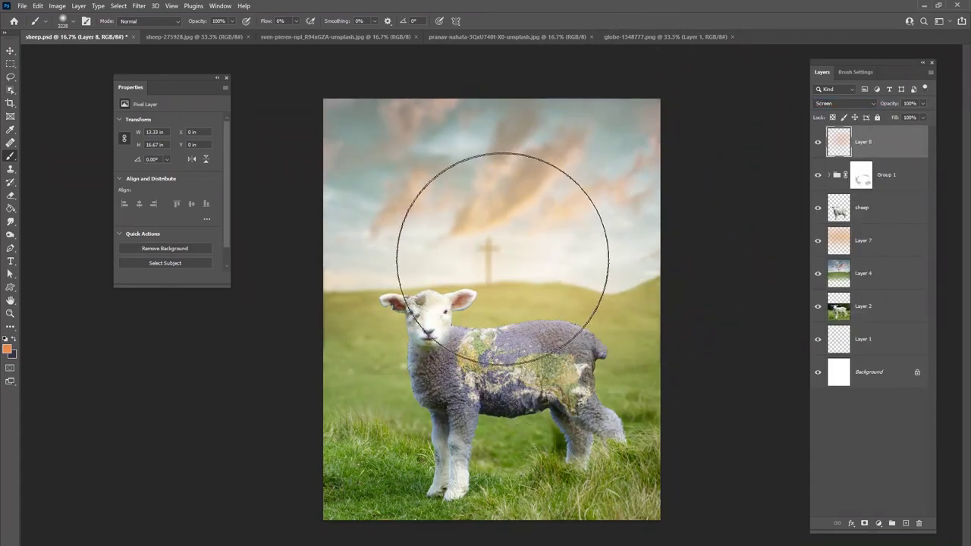
Brush extra orange glow around the lamb's head and the cross on Layer 8 with smaller soft brushes, up to 1102 px
{"action": "right_click", "coordinate": [426, 232]}
{"action": "left_click_drag", "start_coordinate": [538, 256], "coordinate": [501, 256]}
{"action": "left_click", "coordinate": [495, 210]}
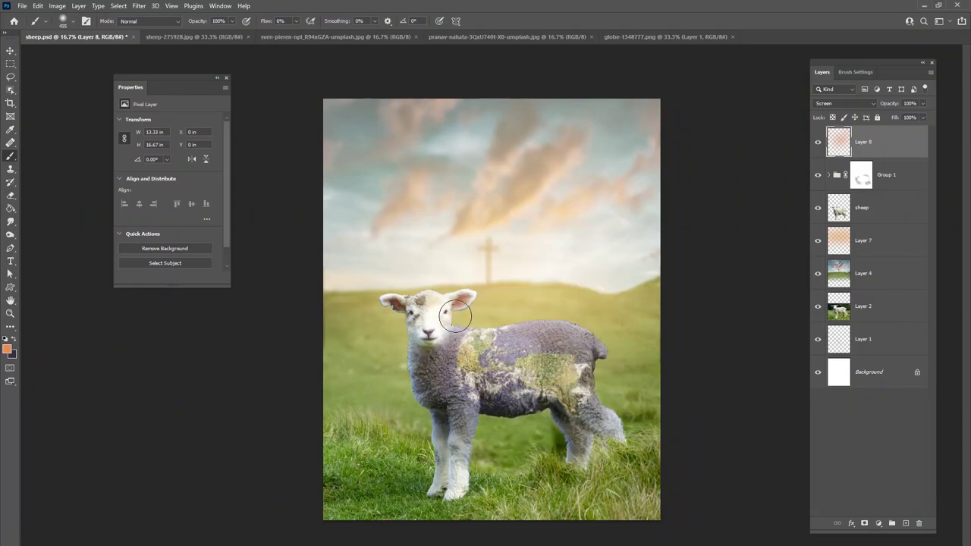
{"action": "right_click", "coordinate": [523, 299]}
{"action": "left_click_drag", "start_coordinate": [627, 312], "coordinate": [629, 312]}
{"action": "key", "text": "Return"}
{"action": "right_click", "coordinate": [552, 263]}
{"action": "left_click_drag", "start_coordinate": [666, 284], "coordinate": [669, 284]}
{"action": "key", "text": "Return"}
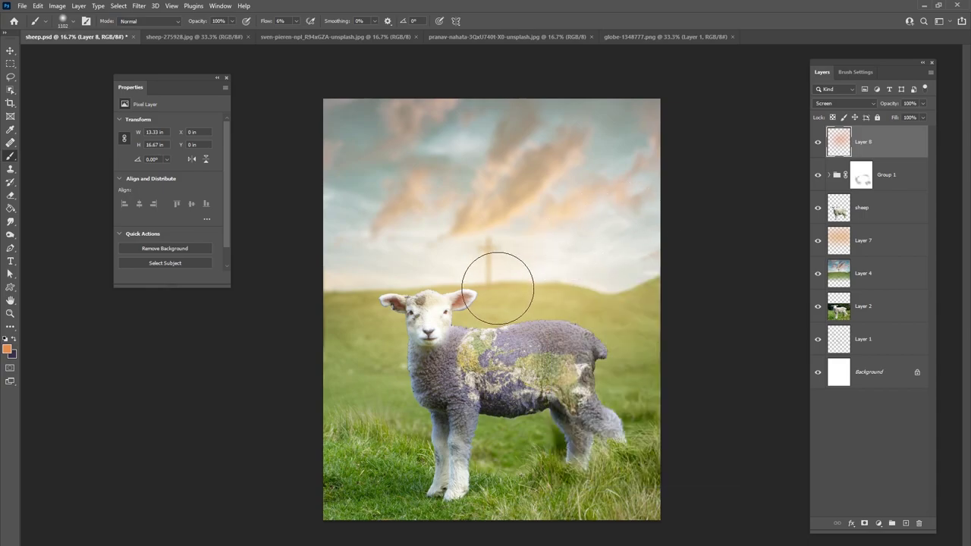
Compare the composite with the Layer 7 glow and Group 1 each hidden and shown
{"action": "left_click", "coordinate": [849, 241]}
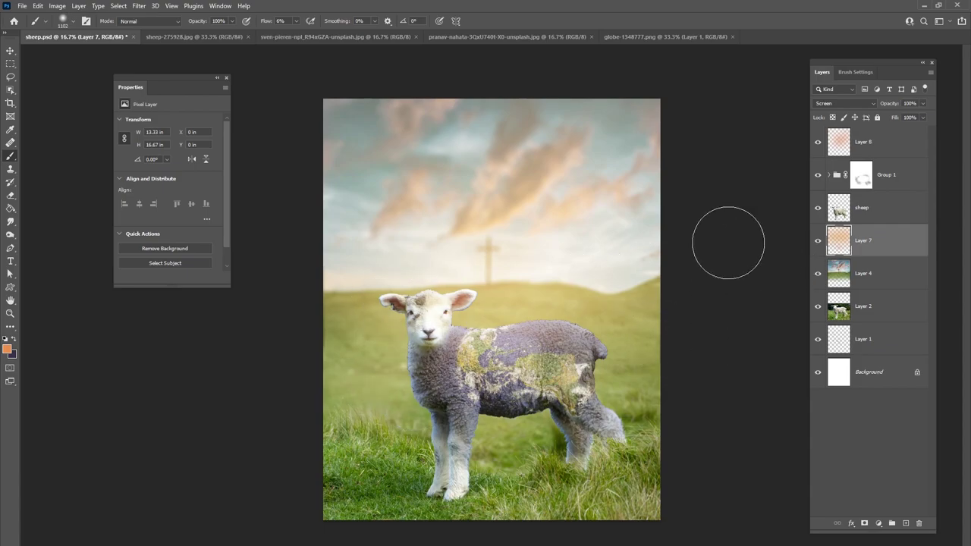
{"action": "left_click", "coordinate": [818, 240]}
{"action": "left_click", "coordinate": [817, 239]}
{"action": "left_click", "coordinate": [818, 175]}
{"action": "left_click", "coordinate": [817, 175]}
{"action": "left_click", "coordinate": [817, 175]}
{"action": "left_click", "coordinate": [818, 175]}
Check the Layer 8 haze's effect and lower its opacity to 54%
{"action": "left_click", "coordinate": [817, 142]}
{"action": "left_click", "coordinate": [876, 142]}
{"action": "left_click_drag", "start_coordinate": [921, 118], "coordinate": [902, 117]}
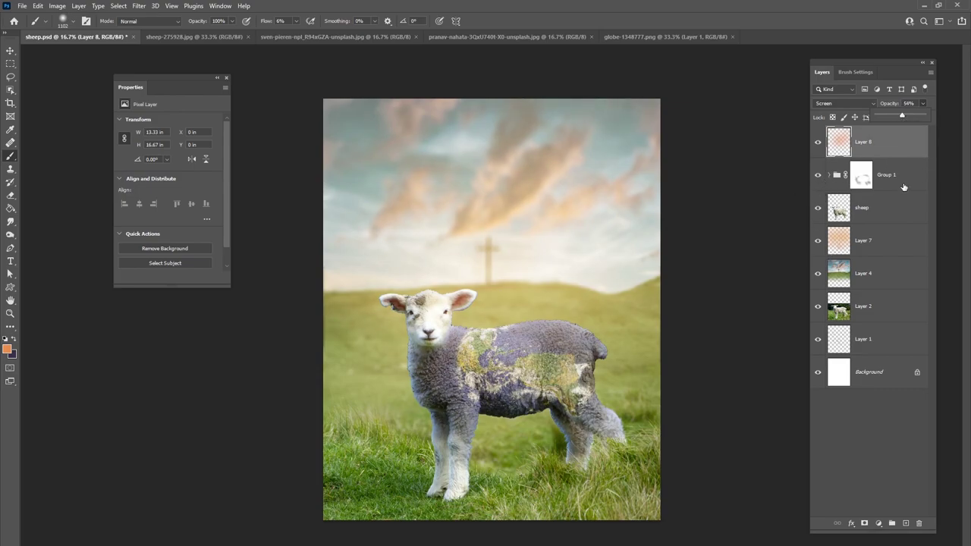
Clip a Levels adjustment to the sheep layer with midtones 0.70, white input 236 and white output 242, and compare the lamb hidden and shown
{"action": "left_click", "coordinate": [881, 199]}
{"action": "left_click", "coordinate": [878, 523]}
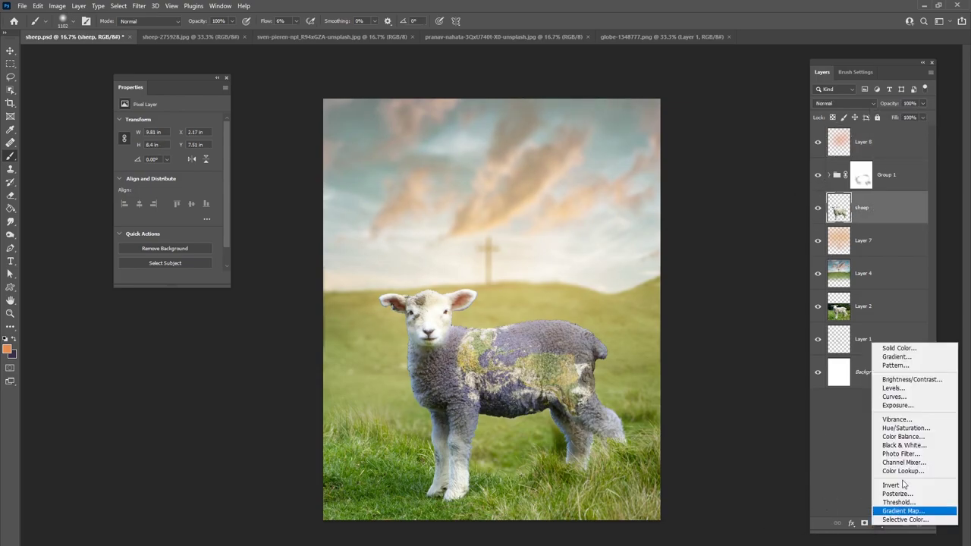
{"action": "left_click", "coordinate": [922, 392]}
{"action": "key", "text": "ctrl+alt+g"}
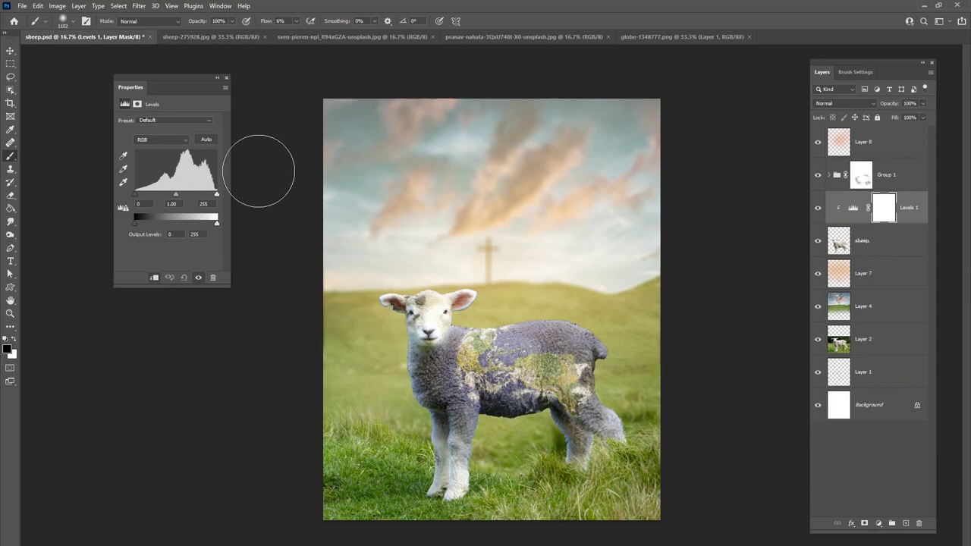
{"action": "left_click_drag", "start_coordinate": [177, 195], "coordinate": [210, 225]}
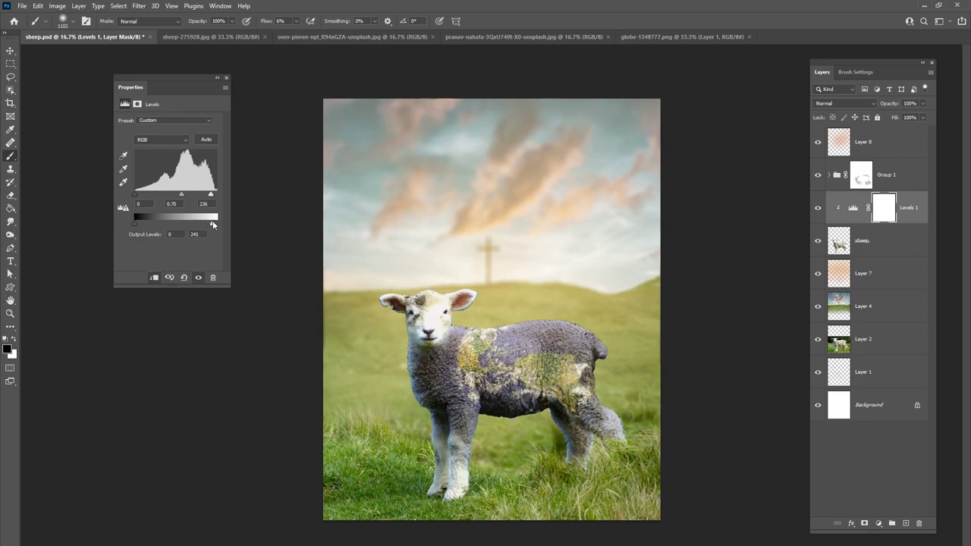
{"action": "left_click", "coordinate": [818, 243]}
{"action": "left_click", "coordinate": [817, 239]}
Add a mask to the sheep layer and paint black along the head and ear edges with a soft 39 px brush at 12% flow
{"action": "key", "text": "ctrl+plus"}
{"action": "key", "text": "ctrl+plus"}
{"action": "key", "text": "ctrl+plus"}
{"action": "key", "text": "ctrl+plus"}
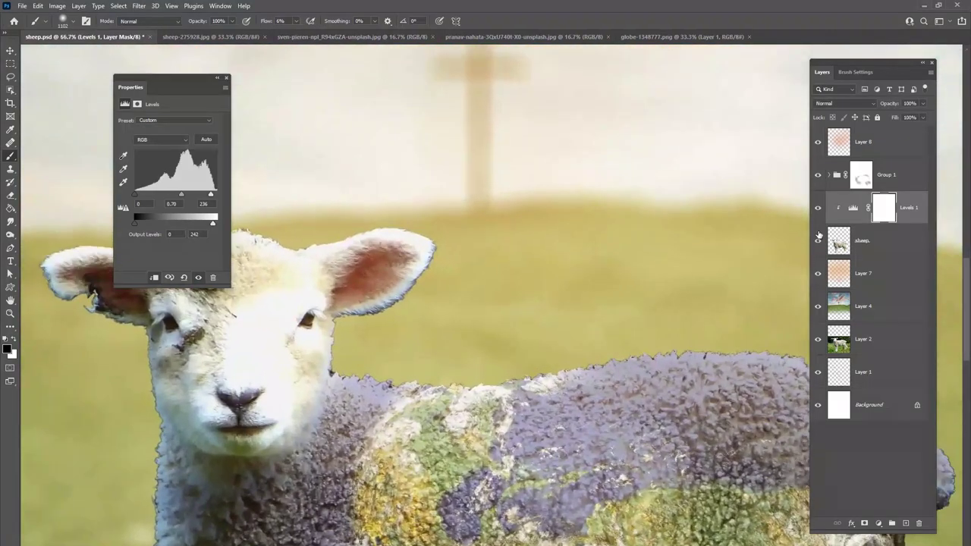
{"action": "left_click_drag", "start_coordinate": [504, 319], "coordinate": [588, 286]}
{"action": "left_click", "coordinate": [894, 241]}
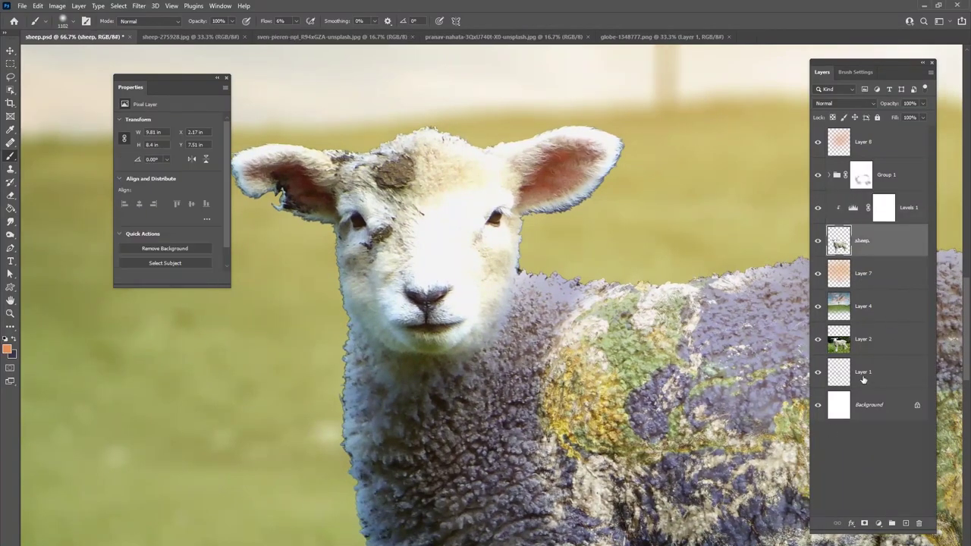
{"action": "left_click", "coordinate": [864, 523]}
{"action": "right_click", "coordinate": [630, 280]}
{"action": "left_click_drag", "start_coordinate": [664, 236], "coordinate": [661, 236]}
{"action": "left_click", "coordinate": [295, 21]}
{"action": "left_click_drag", "start_coordinate": [295, 32], "coordinate": [297, 33]}
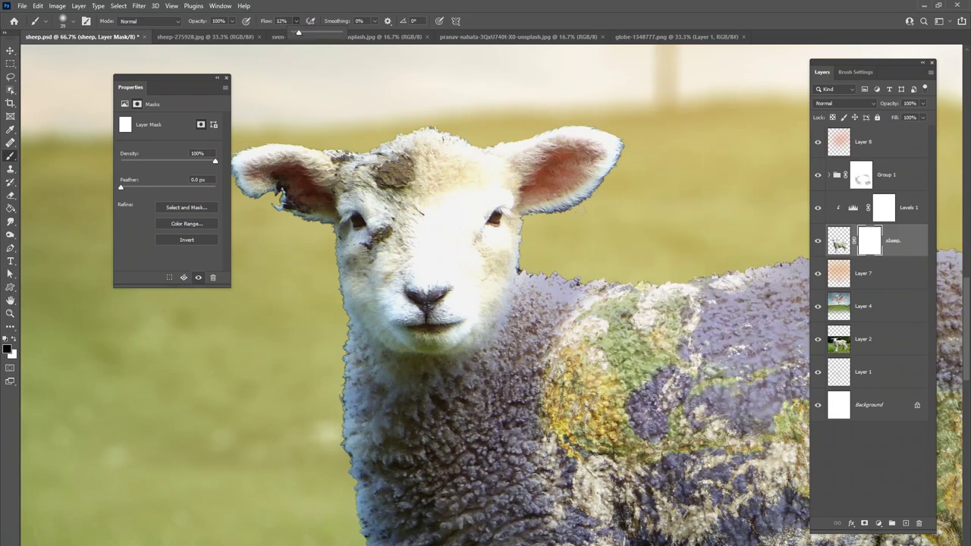
{"action": "left_click", "coordinate": [577, 210]}
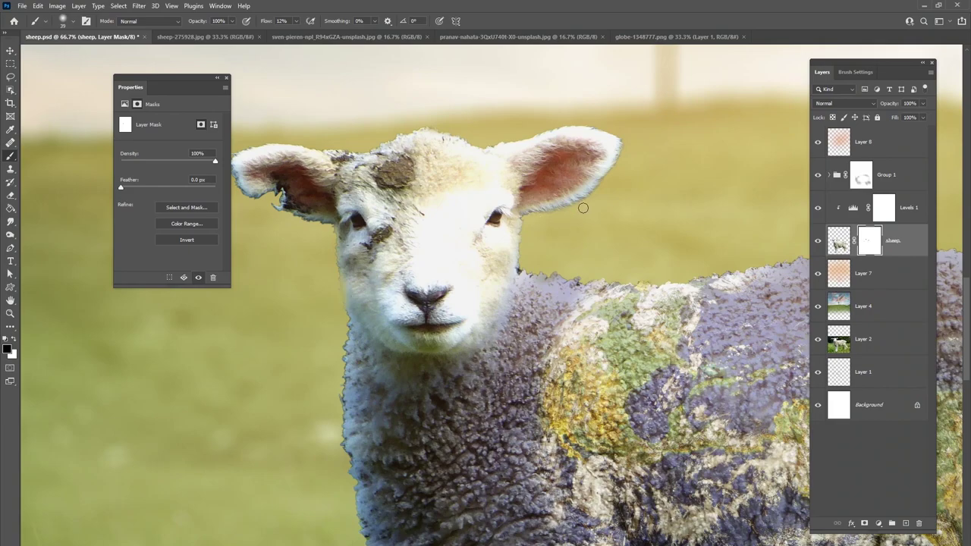
Soften the remaining cutout edges on the sheep mask along the lamb's back, neck, chest, belly and hindquarters
{"action": "left_click_drag", "start_coordinate": [667, 266], "coordinate": [514, 247]}
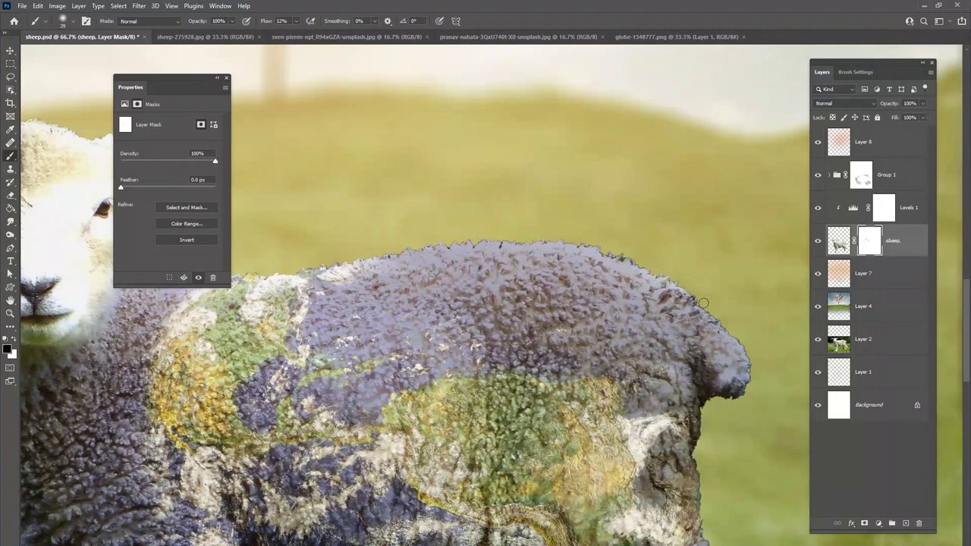
{"action": "left_click_drag", "start_coordinate": [595, 242], "coordinate": [645, 256]}
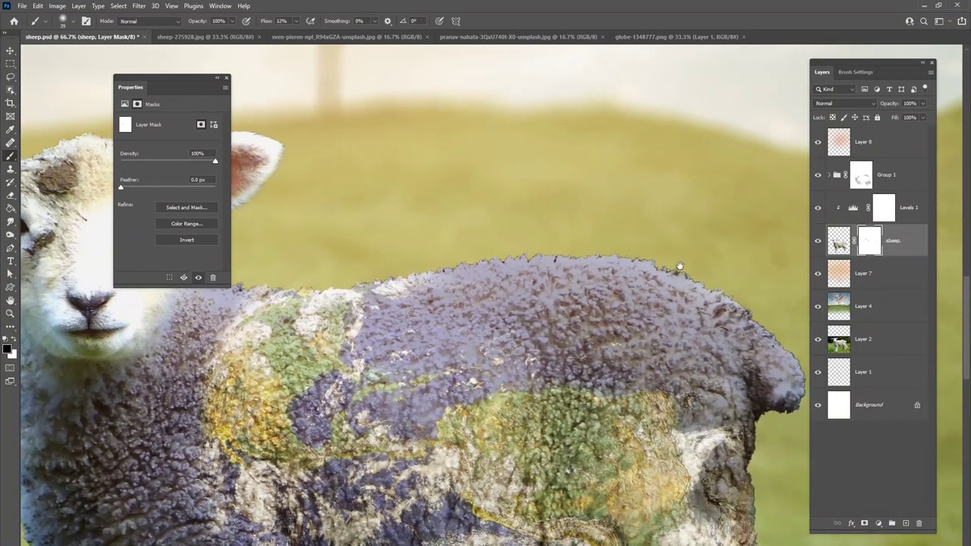
{"action": "left_click_drag", "start_coordinate": [379, 322], "coordinate": [577, 251]}
{"action": "left_click_drag", "start_coordinate": [328, 399], "coordinate": [531, 251]}
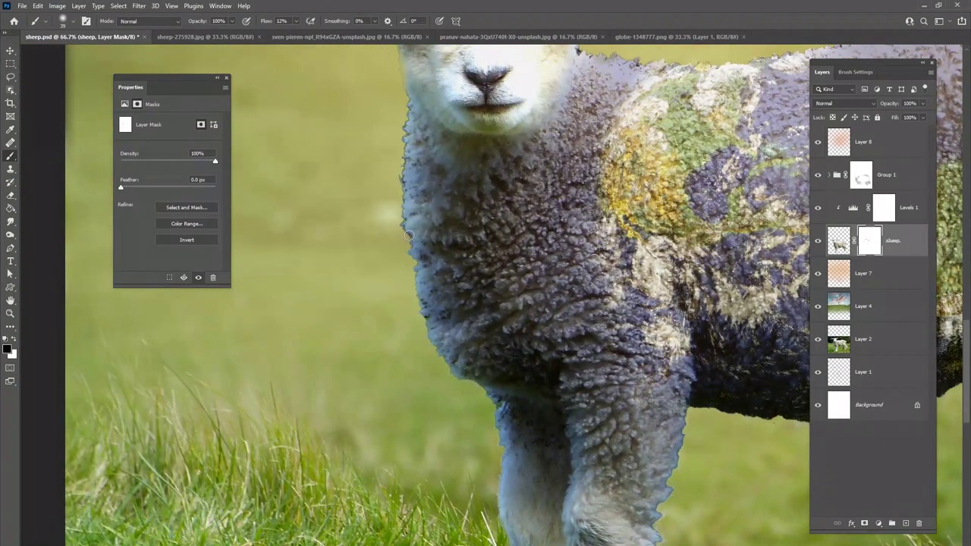
{"action": "left_click_drag", "start_coordinate": [404, 238], "coordinate": [349, 160]}
{"action": "left_click_drag", "start_coordinate": [546, 384], "coordinate": [364, 410]}
{"action": "left_click_drag", "start_coordinate": [614, 399], "coordinate": [548, 420]}
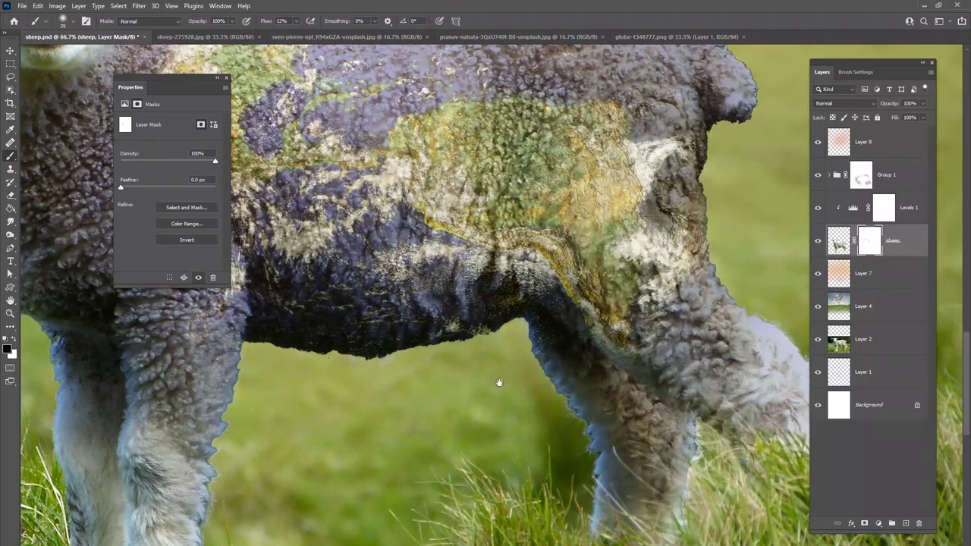
{"action": "left_click_drag", "start_coordinate": [512, 373], "coordinate": [360, 479]}
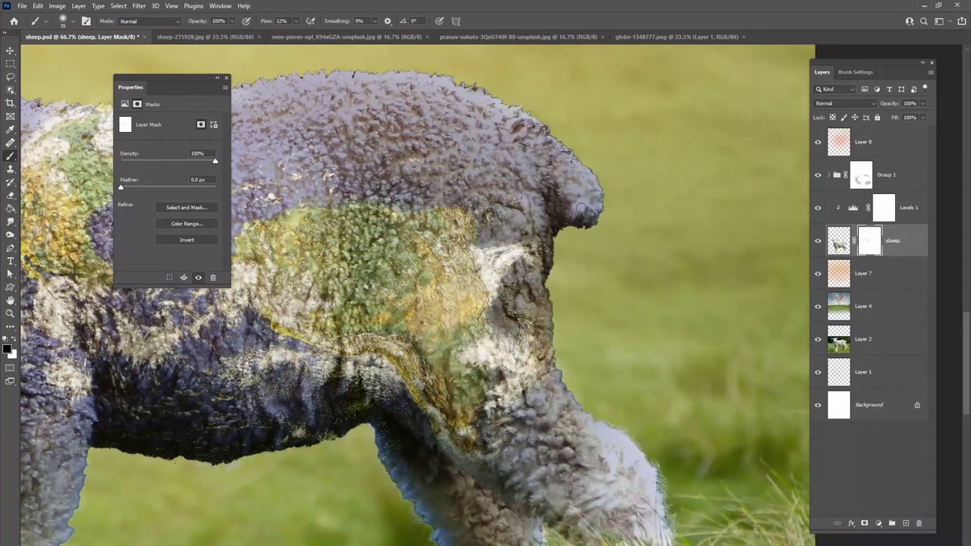
Compare the full composite with the sheep layer, Levels 1 and Group 1 each hidden and shown
{"action": "key", "text": "ctrl+0"}
{"action": "left_click", "coordinate": [818, 241]}
{"action": "left_click", "coordinate": [818, 240]}
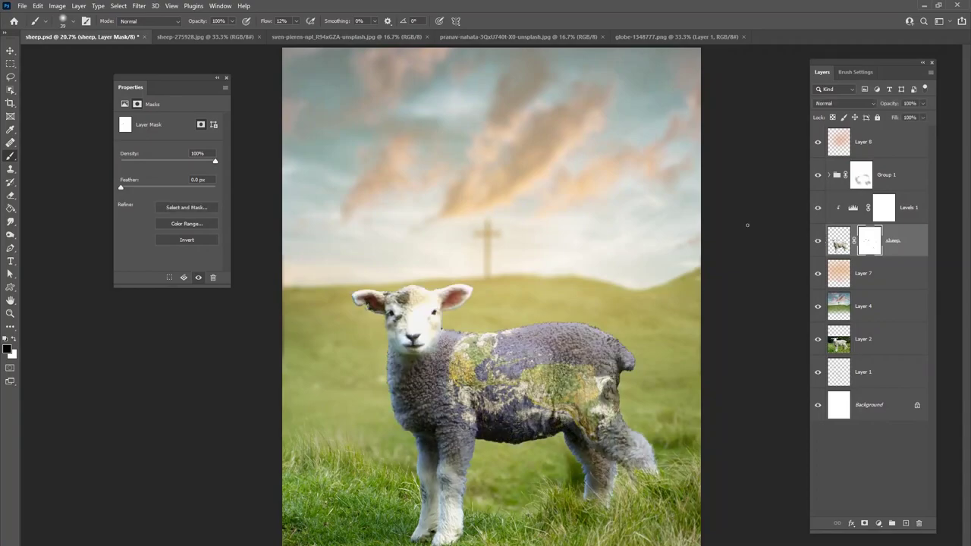
{"action": "left_click", "coordinate": [817, 207]}
{"action": "left_click", "coordinate": [818, 207]}
{"action": "left_click", "coordinate": [818, 183]}
{"action": "left_click", "coordinate": [818, 183]}
Fade the blue along the lamb's back and neck on Group 1's mask with a 187 px brush at 12% flow, then reduce the brush to 77 px
{"action": "left_click", "coordinate": [854, 182]}
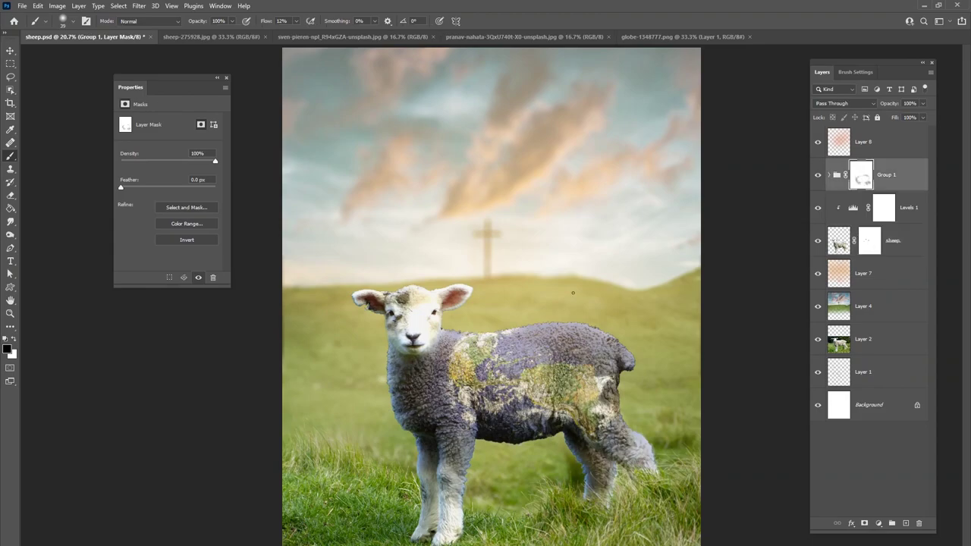
{"action": "left_click", "coordinate": [818, 176]}
{"action": "left_click", "coordinate": [818, 175]}
{"action": "right_click", "coordinate": [574, 293]}
{"action": "left_click_drag", "start_coordinate": [640, 321], "coordinate": [676, 331]}
{"action": "left_click", "coordinate": [546, 318]}
{"action": "right_click", "coordinate": [586, 307]}
{"action": "left_click", "coordinate": [561, 314]}
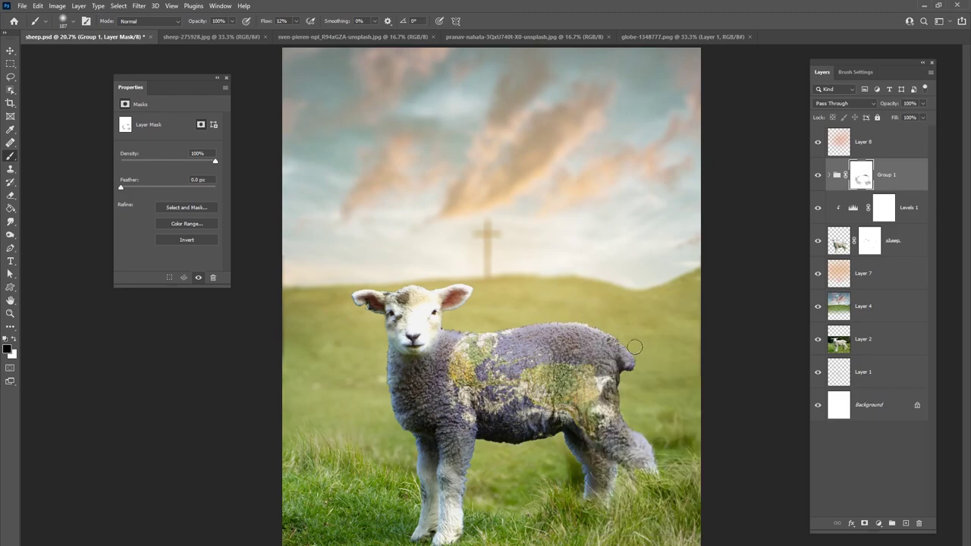
{"action": "left_click_drag", "start_coordinate": [525, 318], "coordinate": [553, 317]}
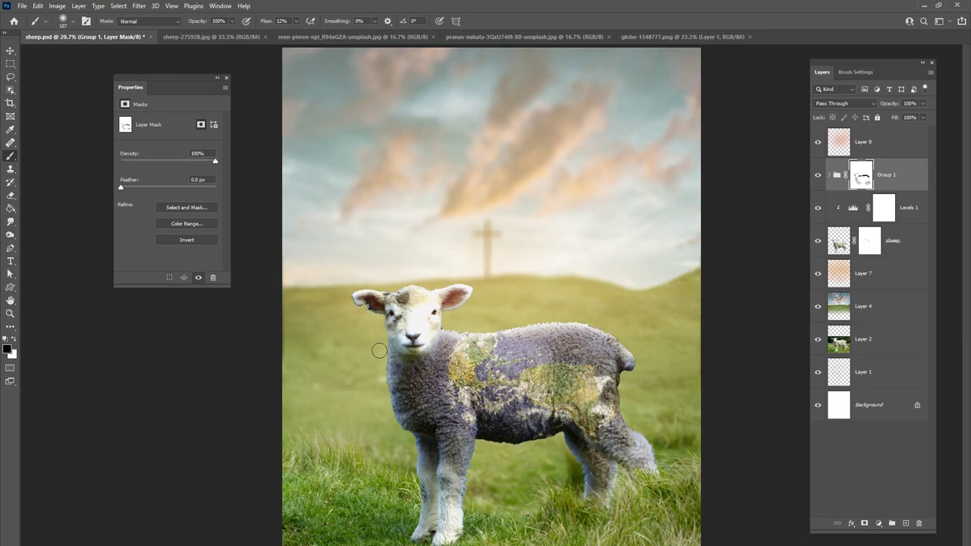
{"action": "right_click", "coordinate": [460, 324]}
{"action": "key", "text": "Return"}
Check the Levels 1 adjustment by hiding and showing it, and set its white output level to 242
{"action": "left_click", "coordinate": [817, 208]}
{"action": "left_click", "coordinate": [818, 208]}
{"action": "left_click", "coordinate": [859, 217]}
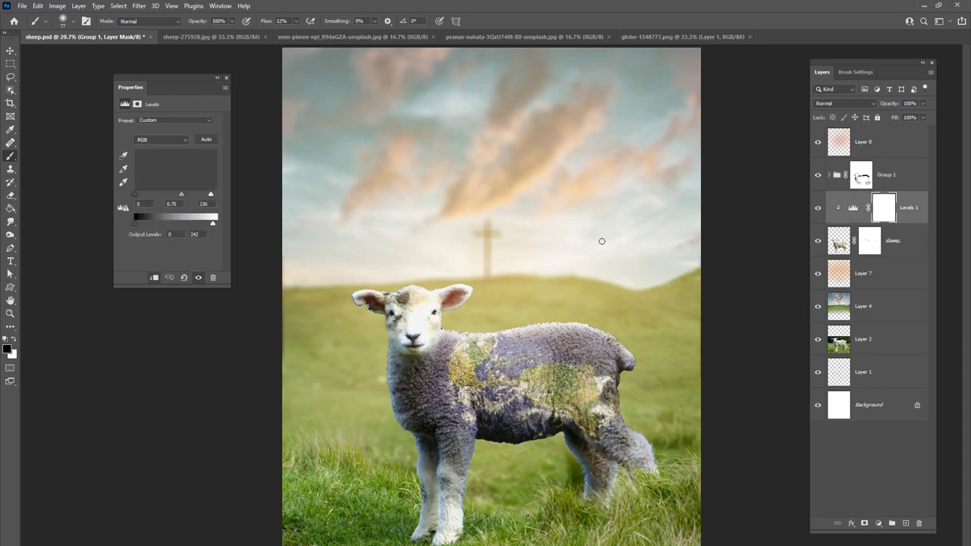
{"action": "mouse_move", "coordinate": [216, 224]}
{"action": "left_mouse_down"}
{"action": "mouse_move", "coordinate": [201, 221]}
{"action": "mouse_move", "coordinate": [225, 222]}
{"action": "mouse_move", "coordinate": [215, 222]}
{"action": "left_mouse_up"}
Compare the composite with Group 1 and Layer 8 each hidden and shown
{"action": "left_click", "coordinate": [819, 177]}
{"action": "left_click", "coordinate": [819, 176]}
{"action": "left_click", "coordinate": [817, 142]}
{"action": "left_click", "coordinate": [818, 142]}
Add a Gradient Map above Layer 8 with a muted purple-to-tan preset, blended as Overlay at 67% opacity
{"action": "left_click", "coordinate": [898, 147]}
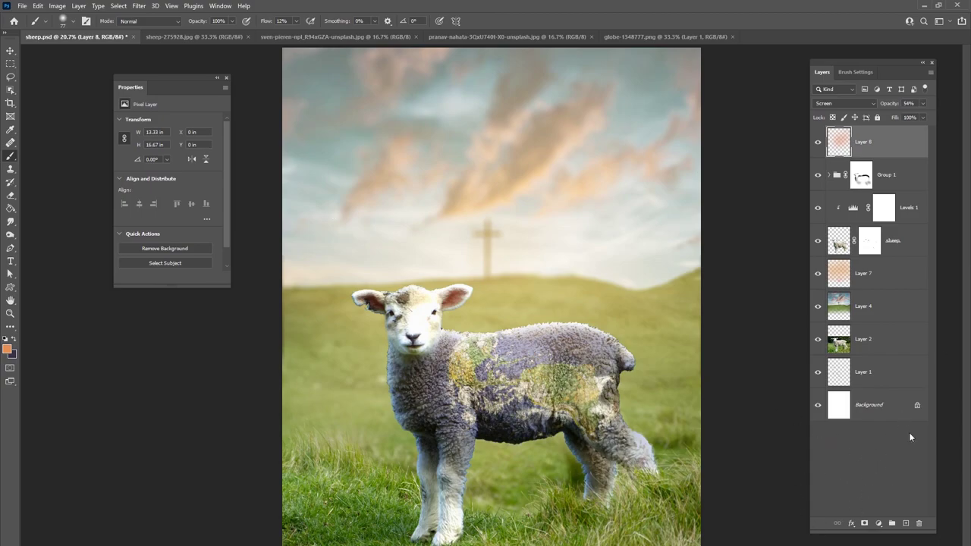
{"action": "left_click", "coordinate": [877, 524]}
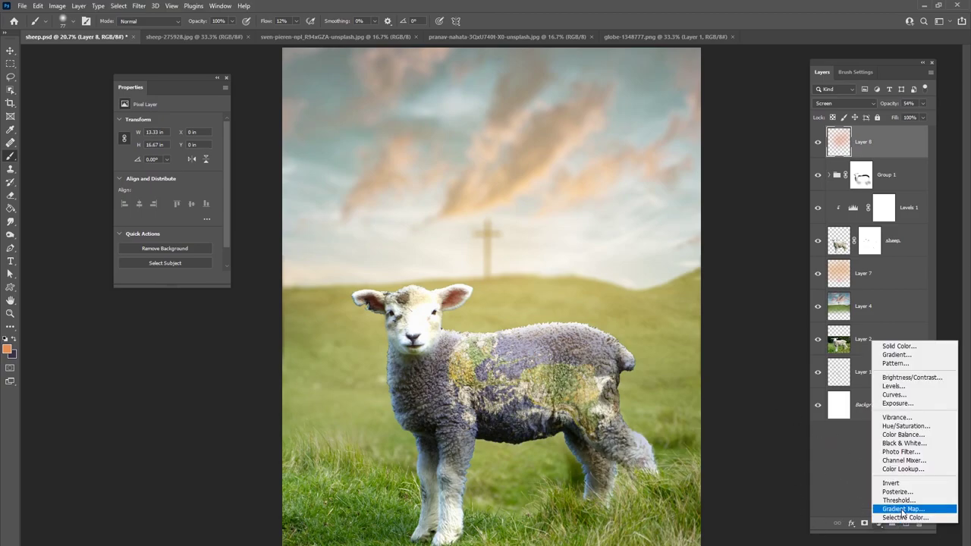
{"action": "left_click", "coordinate": [901, 510]}
{"action": "left_click", "coordinate": [216, 125]}
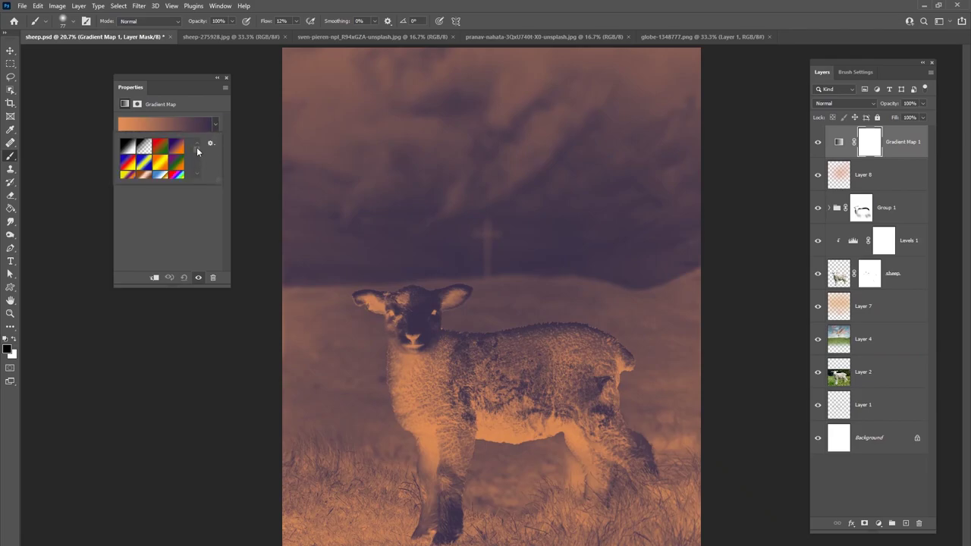
{"action": "left_click", "coordinate": [178, 141]}
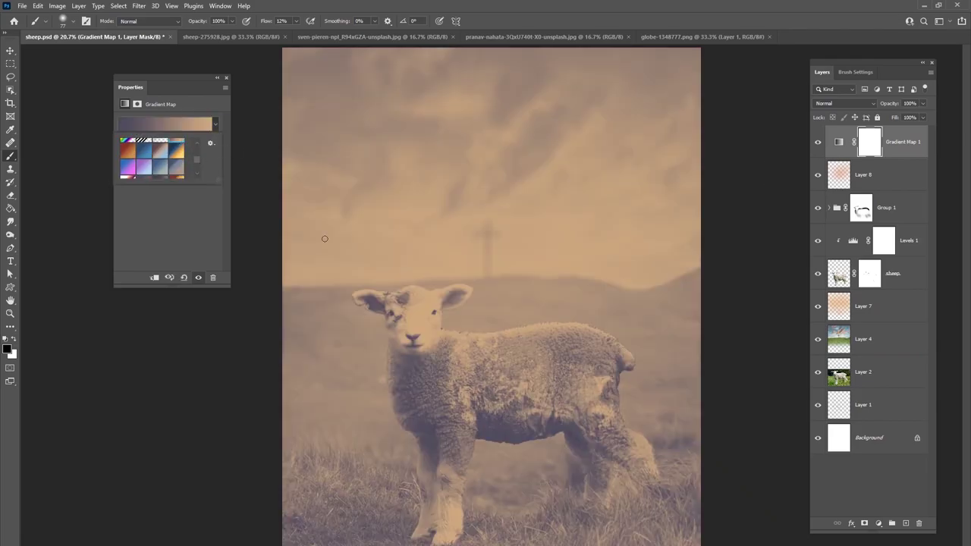
{"action": "left_click", "coordinate": [844, 103]}
{"action": "left_click", "coordinate": [834, 225]}
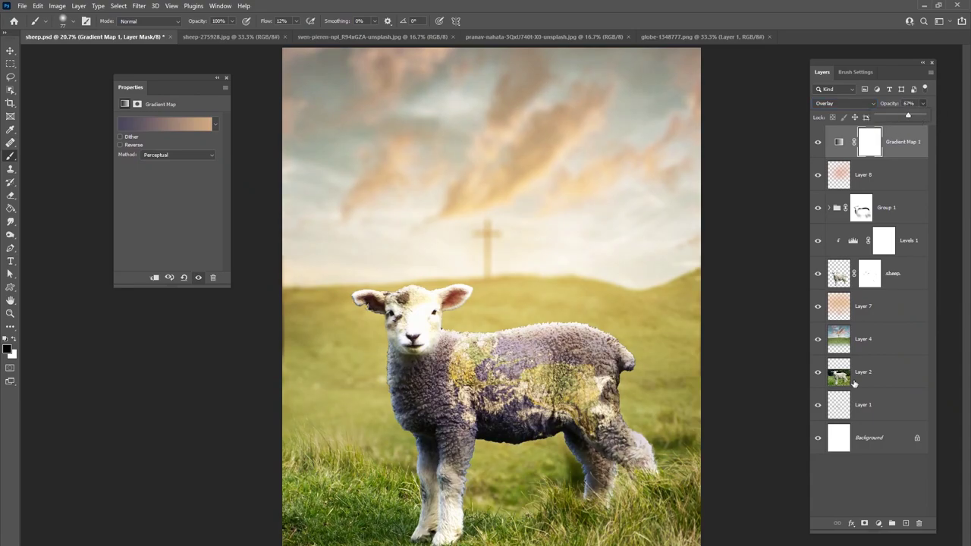
Add a Levels adjustment above Layer 4 with input levels 8, 0.73 and 225 and a white output level of 186
{"action": "left_click", "coordinate": [872, 345]}
{"action": "left_click", "coordinate": [878, 523]}
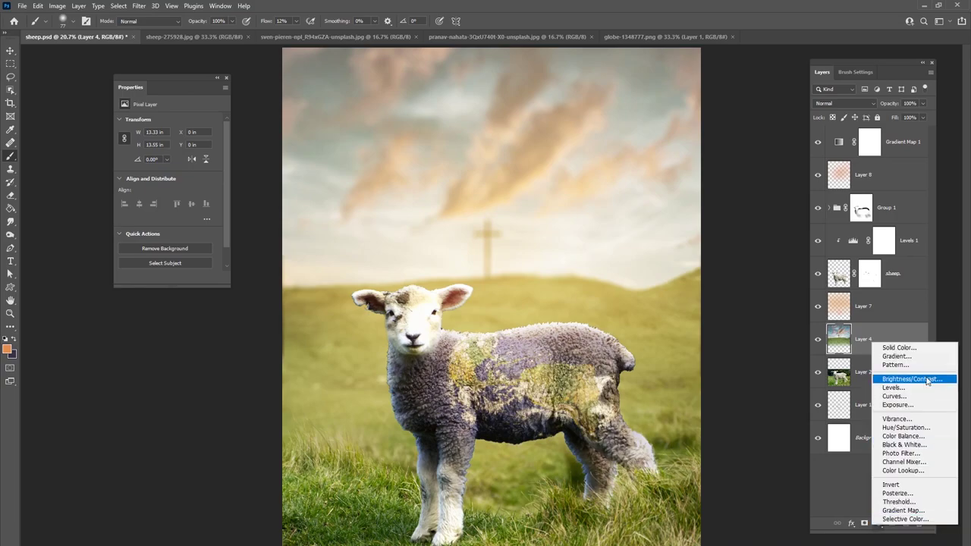
{"action": "left_click", "coordinate": [906, 387]}
{"action": "left_click_drag", "start_coordinate": [176, 197], "coordinate": [182, 196]}
{"action": "mouse_move", "coordinate": [217, 224]}
{"action": "left_mouse_down"}
{"action": "mouse_move", "coordinate": [191, 223]}
{"action": "mouse_move", "coordinate": [209, 197]}
{"action": "mouse_move", "coordinate": [198, 225]}
{"action": "left_mouse_up"}
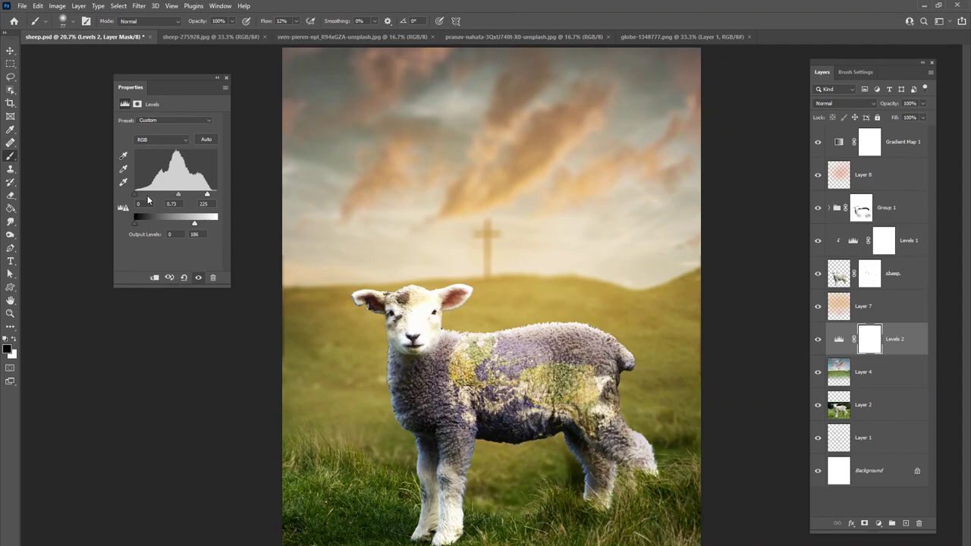
Paint black on the Levels 2 mask across the central sky and hills with a very large soft brush, keeping the outer areas dark
{"action": "right_click", "coordinate": [517, 231]}
{"action": "left_click", "coordinate": [608, 241]}
{"action": "left_click_drag", "start_coordinate": [633, 257], "coordinate": [630, 257]}
{"action": "mouse_move", "coordinate": [526, 217]}
{"action": "left_mouse_down"}
{"action": "mouse_move", "coordinate": [541, 271]}
{"action": "mouse_move", "coordinate": [432, 224]}
{"action": "mouse_move", "coordinate": [442, 274]}
{"action": "mouse_move", "coordinate": [486, 243]}
{"action": "mouse_move", "coordinate": [534, 309]}
{"action": "mouse_move", "coordinate": [616, 248]}
{"action": "mouse_move", "coordinate": [615, 281]}
{"action": "mouse_move", "coordinate": [436, 249]}
{"action": "mouse_move", "coordinate": [332, 253]}
{"action": "mouse_move", "coordinate": [525, 269]}
{"action": "mouse_move", "coordinate": [620, 295]}
{"action": "mouse_move", "coordinate": [479, 280]}
{"action": "mouse_move", "coordinate": [494, 309]}
{"action": "mouse_move", "coordinate": [516, 276]}
{"action": "mouse_move", "coordinate": [627, 292]}
{"action": "left_mouse_up"}
{"action": "right_click", "coordinate": [521, 262]}
{"action": "key", "text": "Return"}
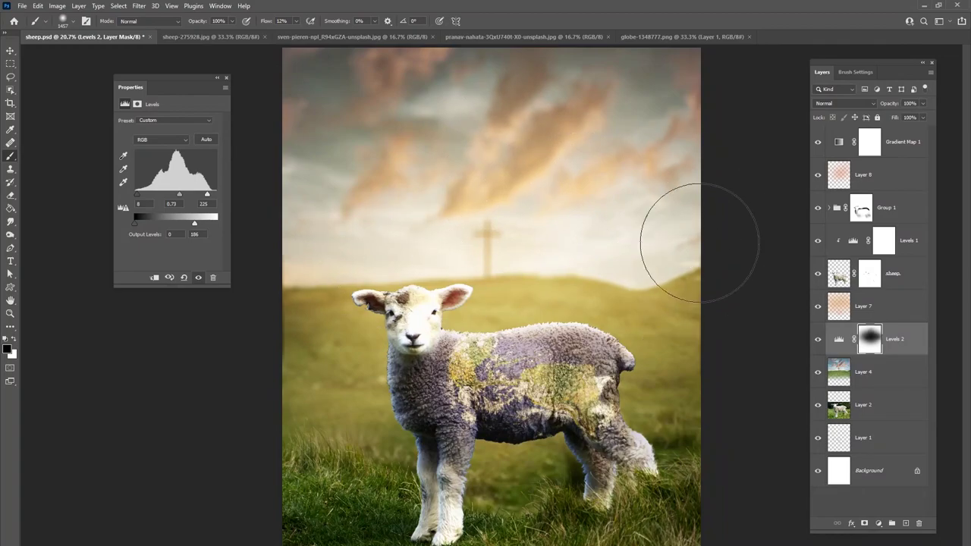
Check the Levels 2 darkening and slightly lower that layer's opacity
{"action": "left_click", "coordinate": [817, 339]}
{"action": "left_click", "coordinate": [922, 103]}
{"action": "left_click_drag", "start_coordinate": [923, 118], "coordinate": [913, 118]}
Compare the composite with the sheep layer, Levels 1, Group 1 and Gradient Map 1 each hidden and shown
{"action": "left_click", "coordinate": [817, 273]}
{"action": "left_click", "coordinate": [817, 273]}
{"action": "left_click", "coordinate": [816, 240]}
{"action": "left_click", "coordinate": [817, 241]}
{"action": "left_click", "coordinate": [817, 207]}
{"action": "left_click", "coordinate": [817, 207]}
{"action": "left_click", "coordinate": [818, 143]}
{"action": "left_click", "coordinate": [818, 142]}
Lower Gradient Map 1 to 62% opacity and compare the image with and without it
{"action": "left_click", "coordinate": [839, 143]}
{"action": "left_click", "coordinate": [922, 103]}
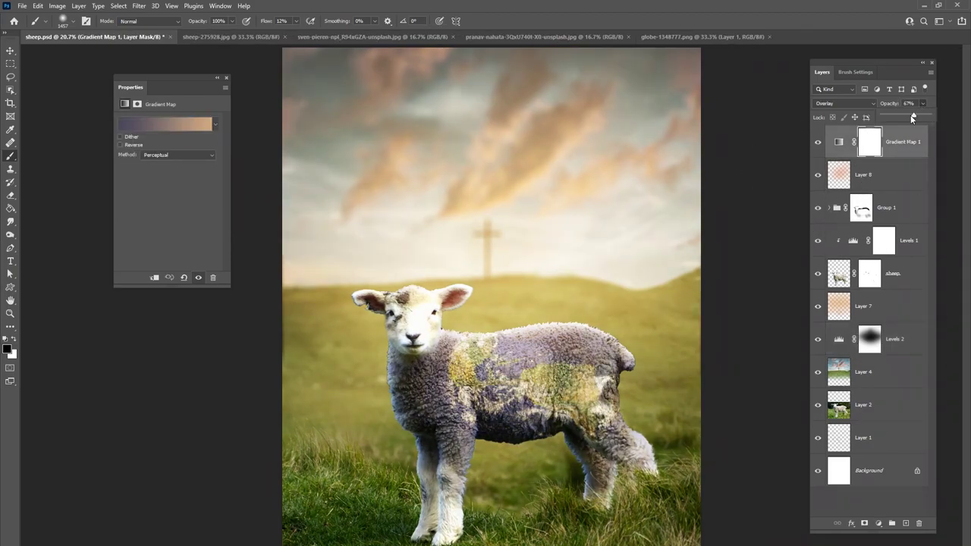
{"action": "left_click", "coordinate": [818, 142]}
{"action": "left_click", "coordinate": [817, 141]}
{"action": "left_click", "coordinate": [878, 523]}
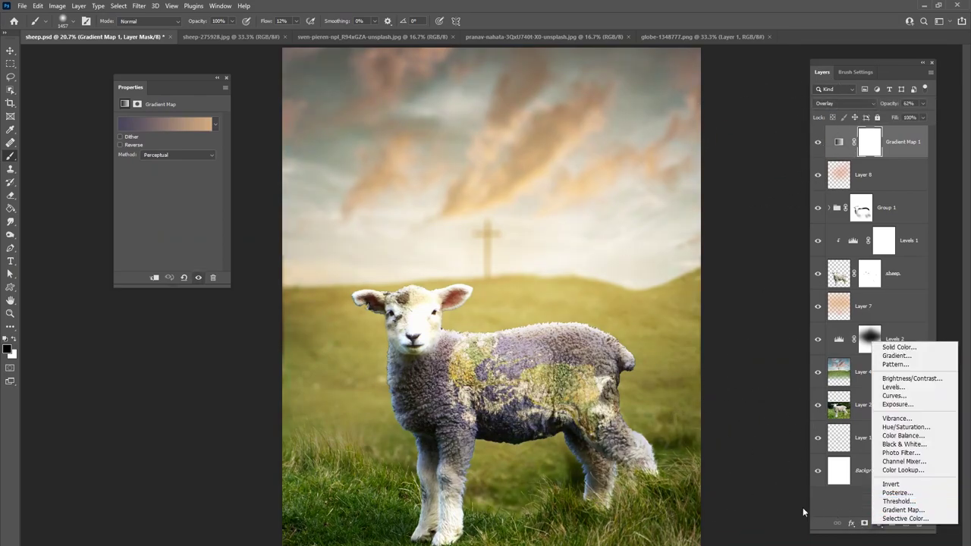
{"action": "left_click", "coordinate": [923, 143]}
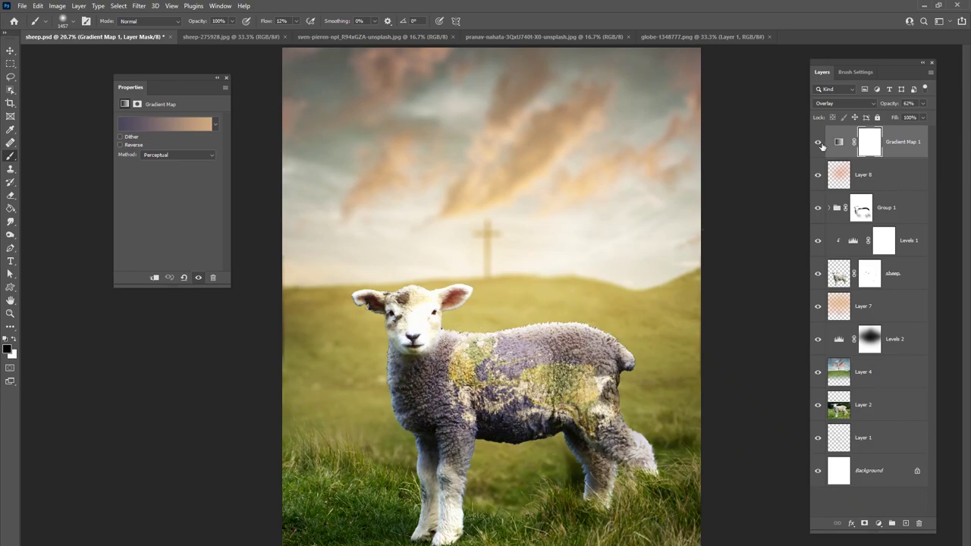
Add a new layer above Layer 8 in Overlay mode and choose the light blue #2daae4 as the foreground color
{"action": "left_click", "coordinate": [867, 174]}
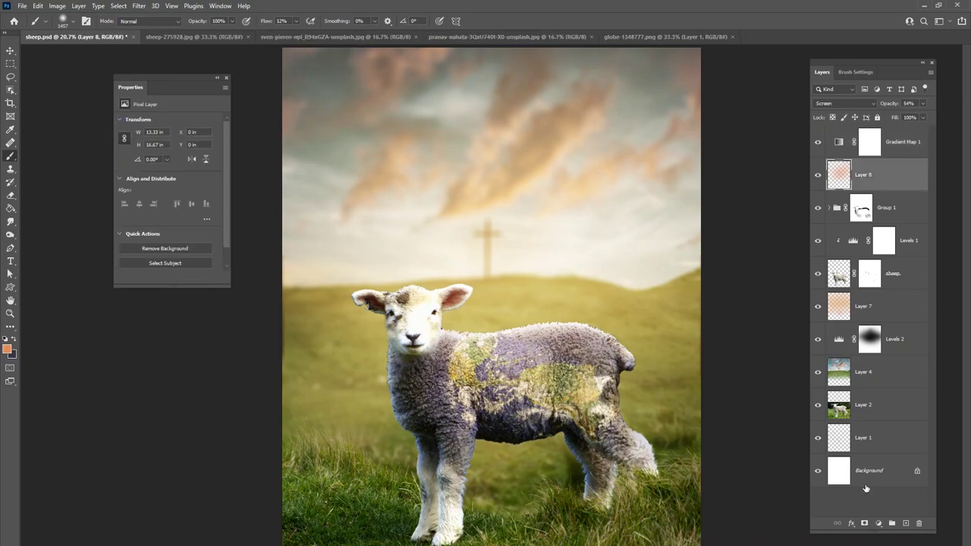
{"action": "left_click", "coordinate": [905, 523]}
{"action": "left_click", "coordinate": [8, 349]}
{"action": "left_click", "coordinate": [221, 387]}
{"action": "left_click", "coordinate": [184, 347]}
{"action": "left_click", "coordinate": [311, 336]}
{"action": "key", "text": "b"}
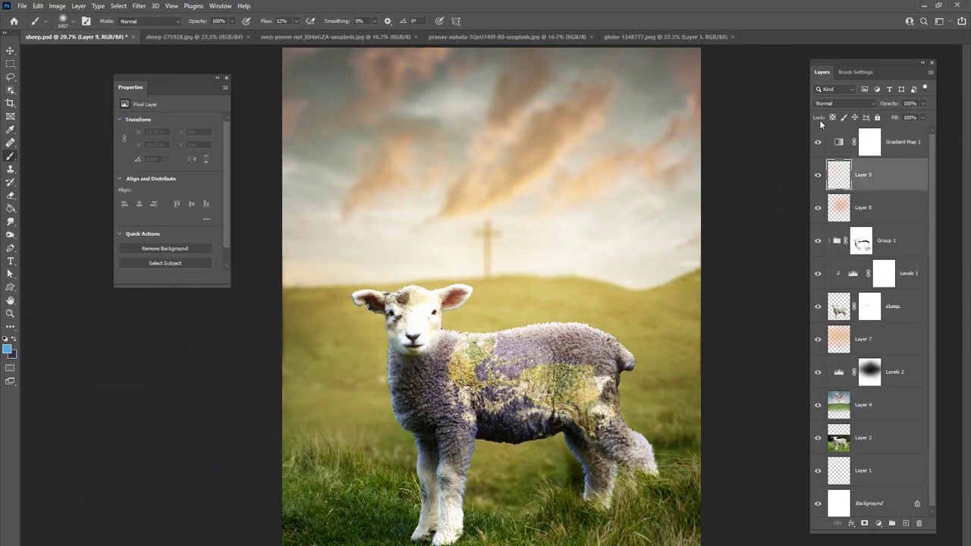
{"action": "left_click", "coordinate": [843, 103]}
{"action": "left_click", "coordinate": [845, 222]}
Paint blue over the ocean areas on the lamb's body with a soft 243 px brush at 5% flow
{"action": "right_click", "coordinate": [547, 265]}
{"action": "left_click_drag", "start_coordinate": [656, 294], "coordinate": [647, 294]}
{"action": "left_click", "coordinate": [298, 22]}
{"action": "left_click_drag", "start_coordinate": [296, 34], "coordinate": [293, 34]}
{"action": "left_click", "coordinate": [495, 356]}
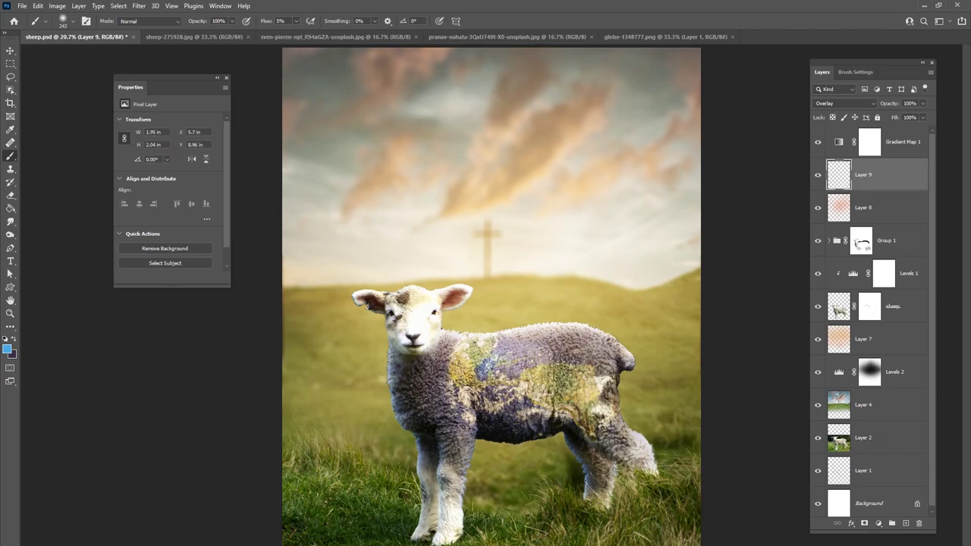
{"action": "mouse_move", "coordinate": [501, 349]}
{"action": "left_mouse_down"}
{"action": "mouse_move", "coordinate": [530, 344]}
{"action": "mouse_move", "coordinate": [609, 371]}
{"action": "mouse_move", "coordinate": [599, 355]}
{"action": "mouse_move", "coordinate": [533, 341]}
{"action": "left_mouse_up"}
{"action": "mouse_move", "coordinate": [434, 369]}
{"action": "left_mouse_down"}
{"action": "mouse_move", "coordinate": [449, 403]}
{"action": "mouse_move", "coordinate": [440, 358]}
{"action": "mouse_move", "coordinate": [417, 381]}
{"action": "mouse_move", "coordinate": [414, 406]}
{"action": "mouse_move", "coordinate": [438, 389]}
{"action": "mouse_move", "coordinate": [448, 417]}
{"action": "mouse_move", "coordinate": [471, 425]}
{"action": "mouse_move", "coordinate": [485, 408]}
{"action": "mouse_move", "coordinate": [511, 432]}
{"action": "mouse_move", "coordinate": [518, 403]}
{"action": "mouse_move", "coordinate": [493, 359]}
{"action": "mouse_move", "coordinate": [487, 367]}
{"action": "mouse_move", "coordinate": [518, 368]}
{"action": "mouse_move", "coordinate": [540, 357]}
{"action": "mouse_move", "coordinate": [538, 336]}
{"action": "mouse_move", "coordinate": [584, 320]}
{"action": "mouse_move", "coordinate": [503, 351]}
{"action": "mouse_move", "coordinate": [546, 355]}
{"action": "mouse_move", "coordinate": [599, 336]}
{"action": "mouse_move", "coordinate": [562, 332]}
{"action": "mouse_move", "coordinate": [596, 348]}
{"action": "mouse_move", "coordinate": [612, 423]}
{"action": "mouse_move", "coordinate": [574, 434]}
{"action": "mouse_move", "coordinate": [542, 417]}
{"action": "mouse_move", "coordinate": [531, 425]}
{"action": "mouse_move", "coordinate": [541, 415]}
{"action": "mouse_move", "coordinate": [502, 431]}
{"action": "mouse_move", "coordinate": [439, 360]}
{"action": "mouse_move", "coordinate": [402, 381]}
{"action": "mouse_move", "coordinate": [425, 386]}
{"action": "mouse_move", "coordinate": [496, 363]}
{"action": "mouse_move", "coordinate": [493, 390]}
{"action": "left_mouse_up"}
{"action": "left_click_drag", "start_coordinate": [549, 359], "coordinate": [518, 336]}
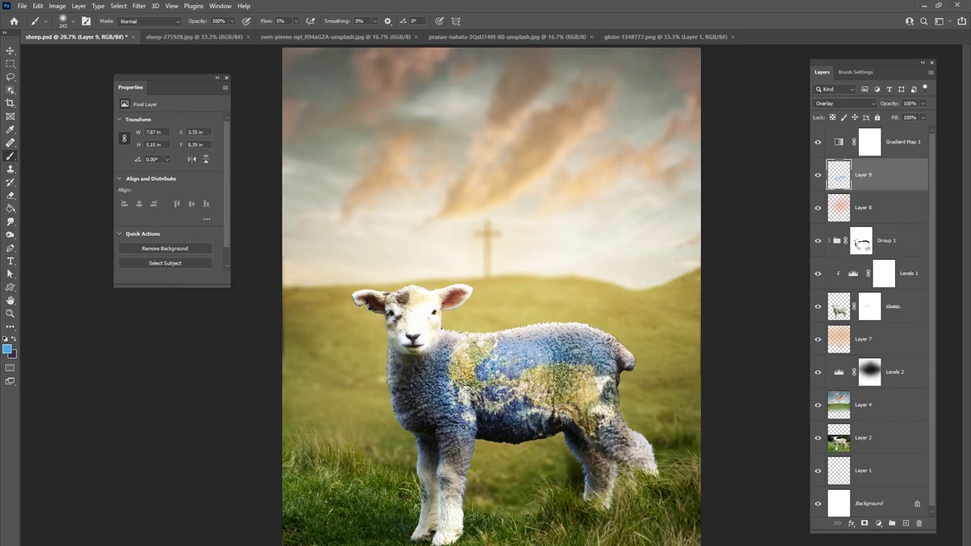
Compare the effect of Gradient Map 1, and extend the blue on Layer 9 across the lamb's chest and upper foreleg
{"action": "left_click", "coordinate": [818, 142]}
{"action": "left_click", "coordinate": [818, 143]}
{"action": "left_click", "coordinate": [900, 142]}
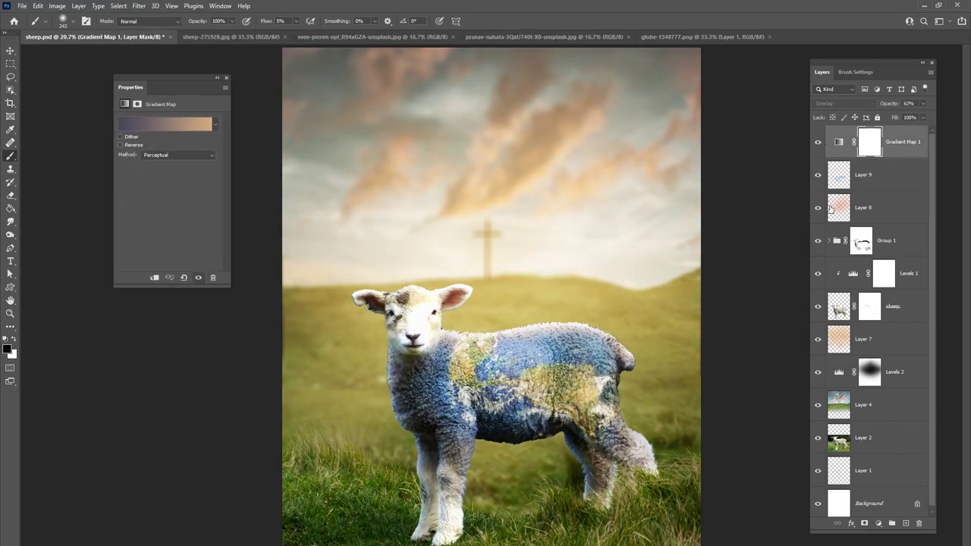
{"action": "left_click", "coordinate": [863, 175]}
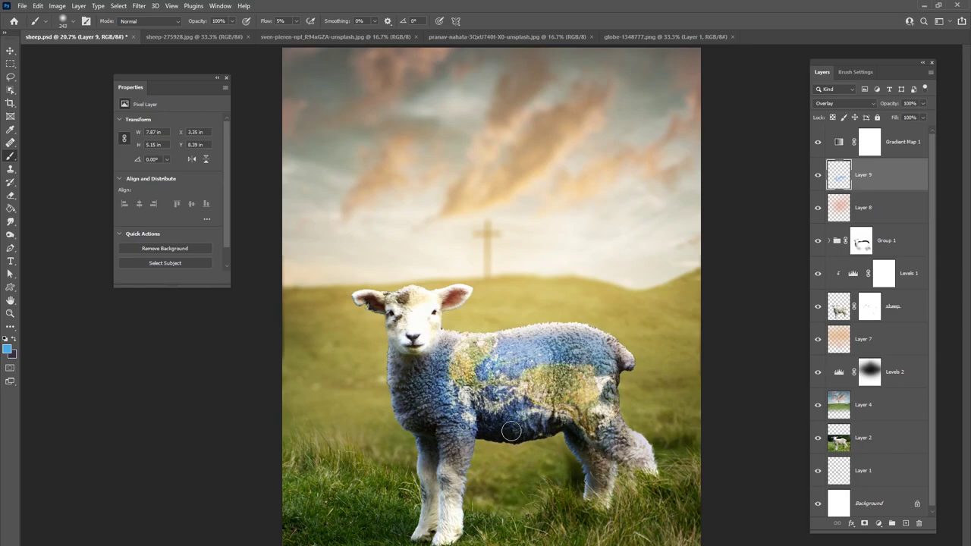
{"action": "left_click_drag", "start_coordinate": [446, 396], "coordinate": [464, 464]}
Change the foreground color to a dark, saturated orange
{"action": "left_click", "coordinate": [7, 349]}
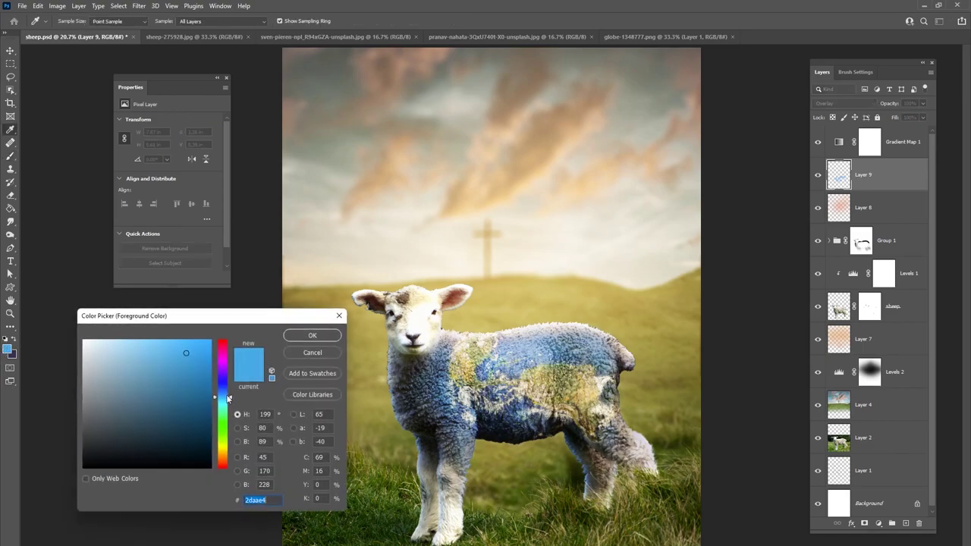
{"action": "left_click", "coordinate": [222, 453]}
{"action": "left_click_drag", "start_coordinate": [221, 451], "coordinate": [222, 456]}
{"action": "left_click", "coordinate": [204, 374]}
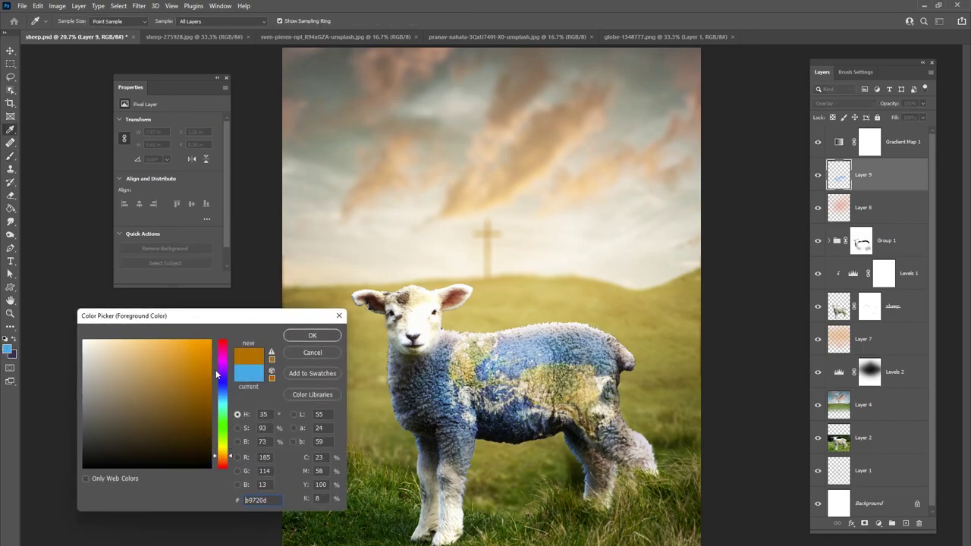
{"action": "left_click", "coordinate": [207, 366]}
{"action": "left_click", "coordinate": [319, 339]}
Paint orange over the continent on the lamb's shoulder with small soft brushes at 5% flow
{"action": "right_click", "coordinate": [487, 344]}
{"action": "left_click_drag", "start_coordinate": [588, 371], "coordinate": [580, 371]}
{"action": "left_click", "coordinate": [456, 361]}
{"action": "mouse_move", "coordinate": [455, 372]}
{"action": "left_mouse_down"}
{"action": "mouse_move", "coordinate": [482, 352]}
{"action": "mouse_move", "coordinate": [478, 345]}
{"action": "mouse_move", "coordinate": [469, 389]}
{"action": "mouse_move", "coordinate": [478, 382]}
{"action": "mouse_move", "coordinate": [470, 340]}
{"action": "mouse_move", "coordinate": [508, 379]}
{"action": "mouse_move", "coordinate": [483, 384]}
{"action": "left_mouse_up"}
{"action": "right_click", "coordinate": [535, 355]}
{"action": "left_click_drag", "start_coordinate": [610, 379], "coordinate": [602, 378]}
{"action": "left_click", "coordinate": [493, 381]}
{"action": "right_click", "coordinate": [539, 355]}
{"action": "key", "text": "Return"}
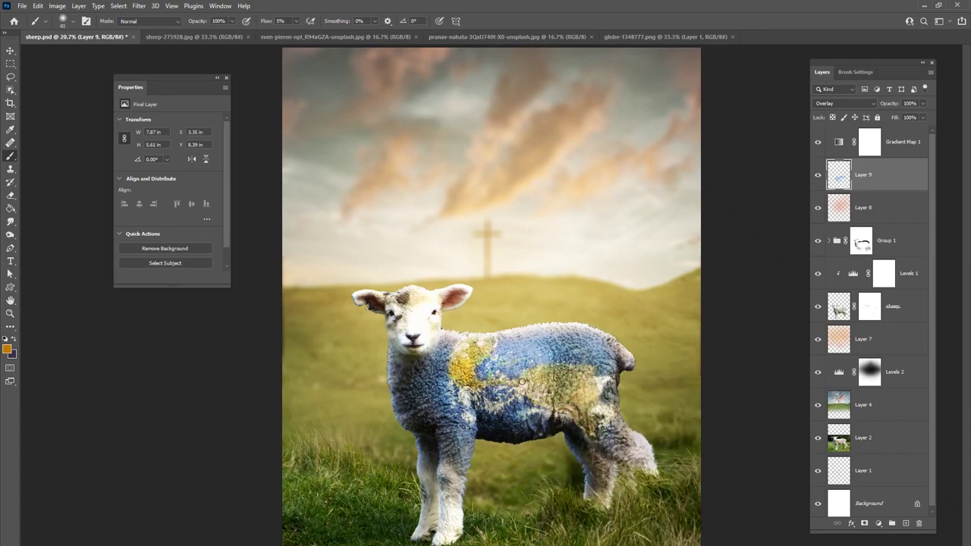
Paint orange over the large continent on the lamb's flank with a 155 px brush, touching up details with a smaller one
{"action": "right_click", "coordinate": [536, 382]}
{"action": "type", "text": "155"}
{"action": "key", "text": "Return"}
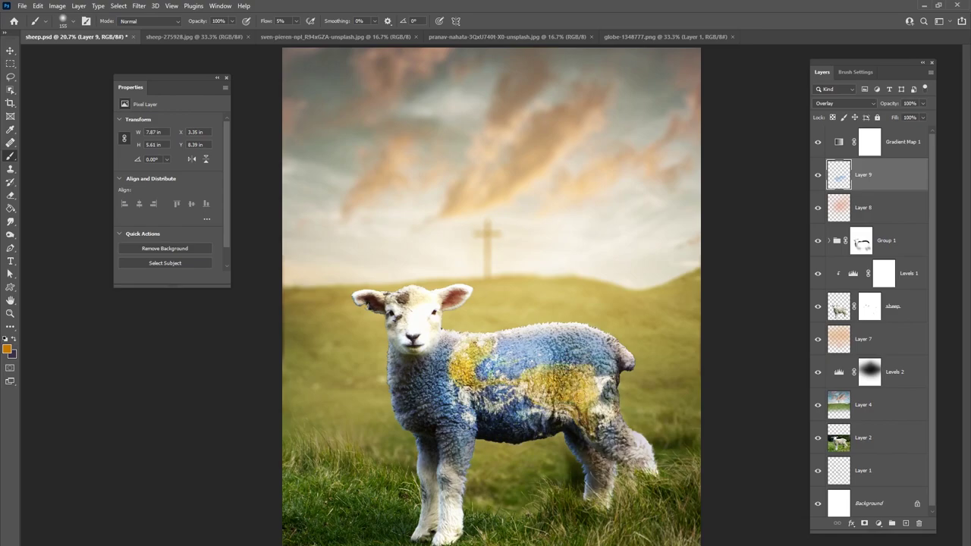
{"action": "right_click", "coordinate": [530, 375]}
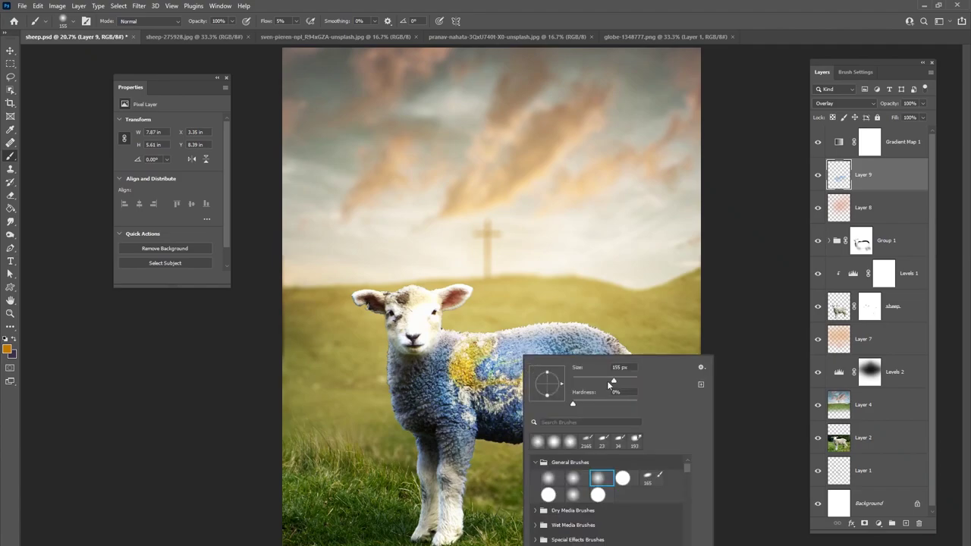
{"action": "left_click", "coordinate": [507, 362]}
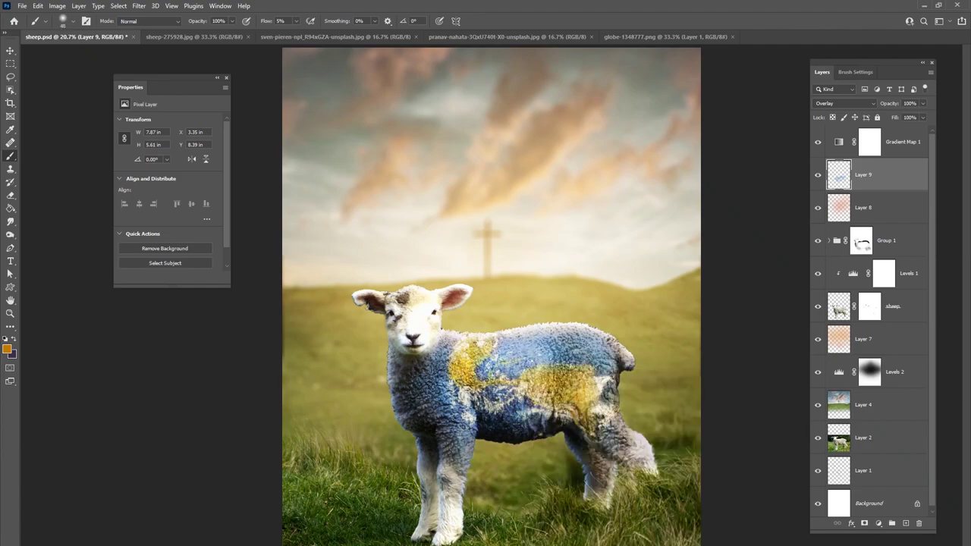
Restore the globe texture along the lamb's back and rump by painting white on Group 1's mask with a 100 px brush
{"action": "right_click", "coordinate": [539, 372]}
{"action": "key", "text": "Escape"}
{"action": "left_click", "coordinate": [861, 241]}
{"action": "left_click", "coordinate": [15, 340]}
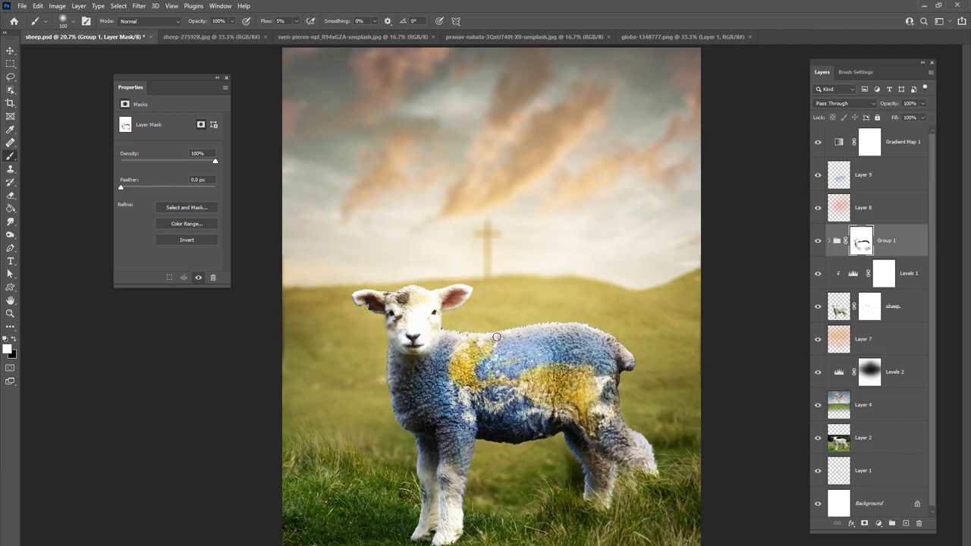
{"action": "left_click_drag", "start_coordinate": [622, 349], "coordinate": [595, 339]}
Add a Selective Color adjustment above Gradient Map 1 and set Yellows to Cyan -61, Magenta +21 and Yellow +32
{"action": "left_click", "coordinate": [904, 142]}
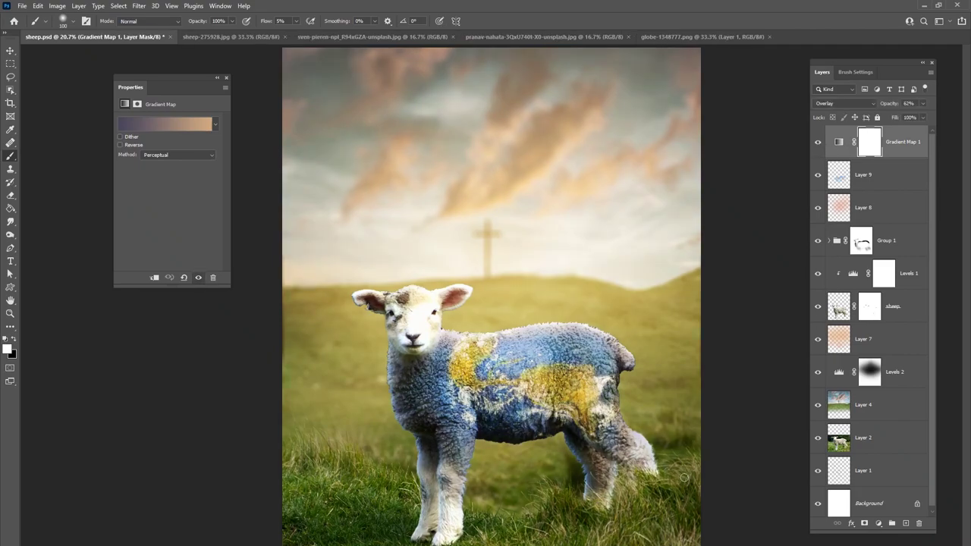
{"action": "left_click", "coordinate": [879, 523]}
{"action": "left_click", "coordinate": [903, 515]}
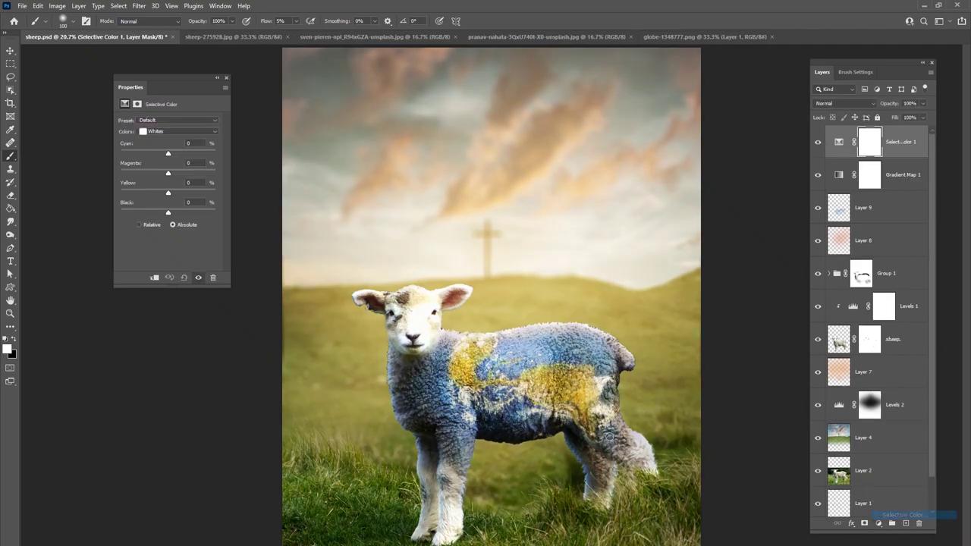
{"action": "left_click", "coordinate": [161, 132]}
{"action": "left_click", "coordinate": [156, 140]}
{"action": "left_click_drag", "start_coordinate": [167, 154], "coordinate": [138, 155]}
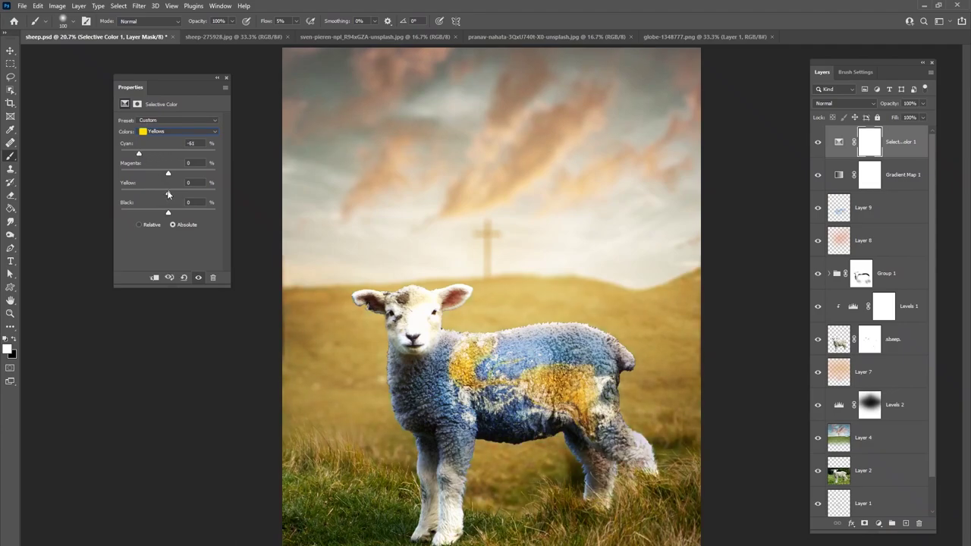
{"action": "left_click_drag", "start_coordinate": [195, 196], "coordinate": [180, 176]}
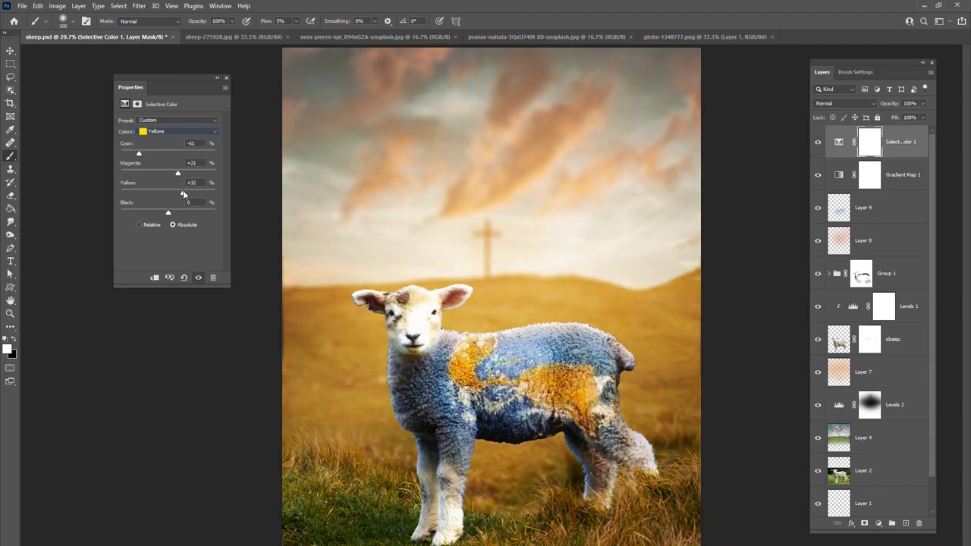
Adjust two more color ranges in the Selective Color layer to shift the lamb's blue wool towards teal
{"action": "left_click", "coordinate": [174, 132]}
{"action": "left_click", "coordinate": [162, 152]}
{"action": "left_click_drag", "start_coordinate": [162, 153], "coordinate": [214, 153]}
{"action": "left_click_drag", "start_coordinate": [168, 173], "coordinate": [162, 193]}
{"action": "left_click", "coordinate": [173, 132]}
{"action": "left_click", "coordinate": [168, 155]}
{"action": "mouse_move", "coordinate": [142, 160]}
{"action": "left_mouse_down"}
{"action": "mouse_move", "coordinate": [124, 156]}
{"action": "mouse_move", "coordinate": [141, 157]}
{"action": "left_mouse_up"}
{"action": "mouse_move", "coordinate": [168, 192]}
{"action": "left_mouse_down"}
{"action": "mouse_move", "coordinate": [177, 193]}
{"action": "mouse_move", "coordinate": [171, 177]}
{"action": "left_mouse_up"}
Compare the image with the Selective Color adjustment hidden and shown
{"action": "left_click", "coordinate": [817, 142]}
{"action": "left_click", "coordinate": [818, 142]}
{"action": "left_click", "coordinate": [817, 143]}
{"action": "left_click", "coordinate": [817, 143]}
Add a new top layer in Overlay mode and choose the blue #0080c3 as the foreground color
{"action": "left_click", "coordinate": [906, 523]}
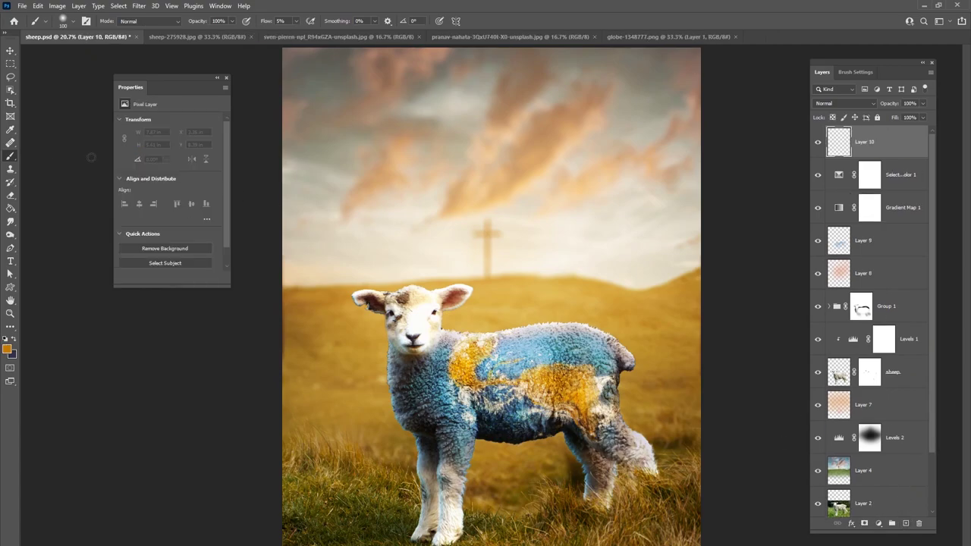
{"action": "left_click", "coordinate": [7, 348]}
{"action": "left_click_drag", "start_coordinate": [230, 413], "coordinate": [230, 385]}
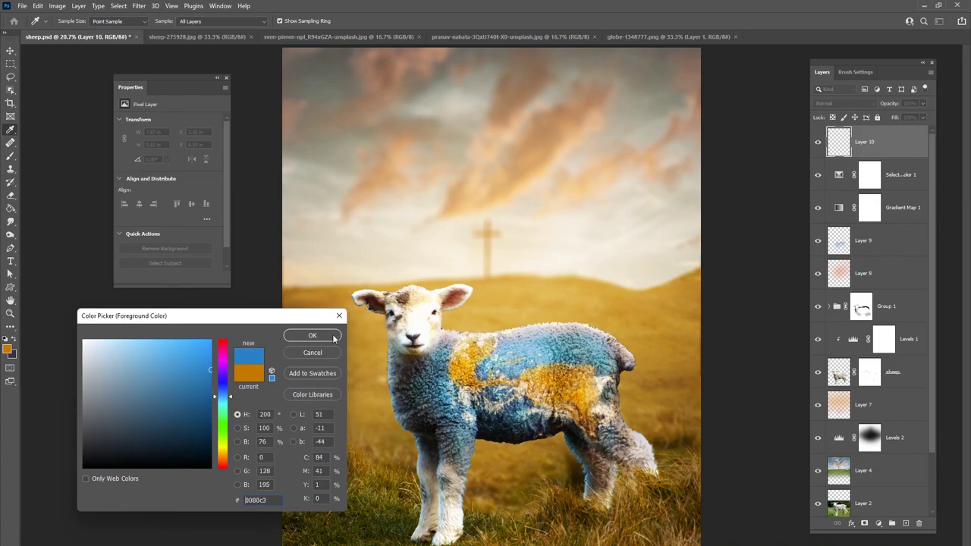
{"action": "left_click", "coordinate": [335, 340]}
{"action": "key", "text": "b"}
{"action": "right_click", "coordinate": [528, 227]}
{"action": "left_click", "coordinate": [535, 225]}
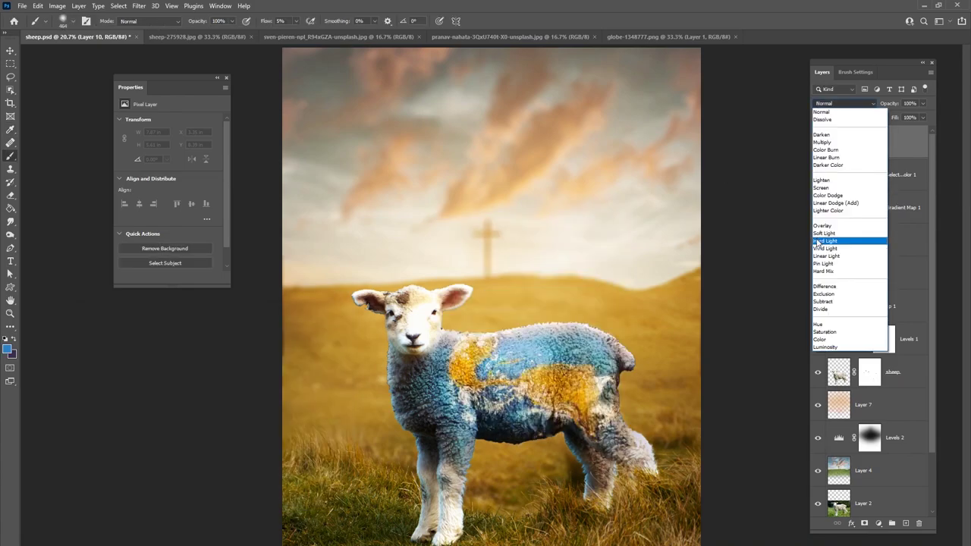
{"action": "left_click", "coordinate": [833, 228]}
Paint the Overlay layer's blue across the upper sky with a soft brush of about 1811 px
{"action": "right_click", "coordinate": [559, 203]}
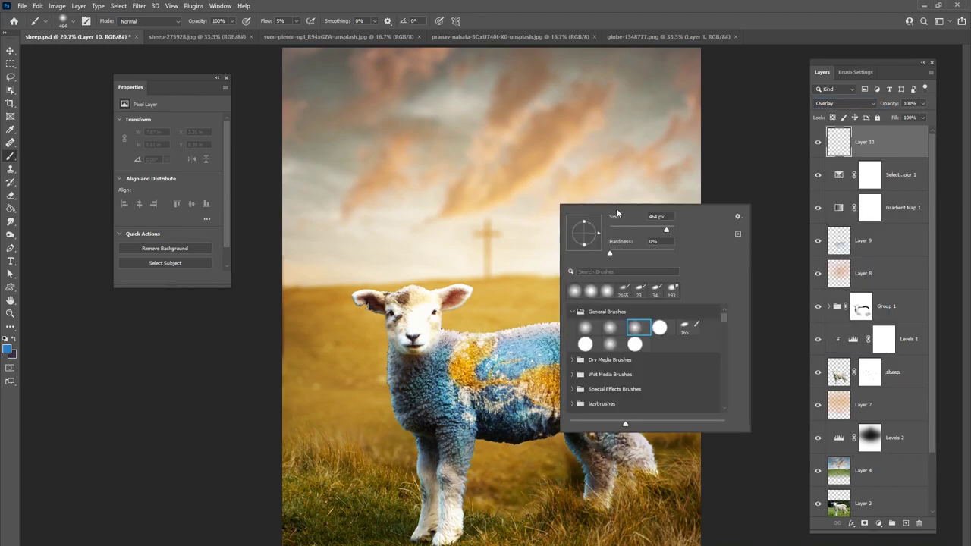
{"action": "left_click_drag", "start_coordinate": [666, 230], "coordinate": [671, 230]}
{"action": "mouse_move", "coordinate": [656, 118]}
{"action": "left_mouse_down"}
{"action": "mouse_move", "coordinate": [624, 72]}
{"action": "mouse_move", "coordinate": [446, 89]}
{"action": "mouse_move", "coordinate": [416, 194]}
{"action": "mouse_move", "coordinate": [361, 85]}
{"action": "mouse_move", "coordinate": [325, 74]}
{"action": "mouse_move", "coordinate": [301, 194]}
{"action": "mouse_move", "coordinate": [390, 215]}
{"action": "mouse_move", "coordinate": [288, 200]}
{"action": "mouse_move", "coordinate": [591, 224]}
{"action": "mouse_move", "coordinate": [651, 135]}
{"action": "left_mouse_up"}
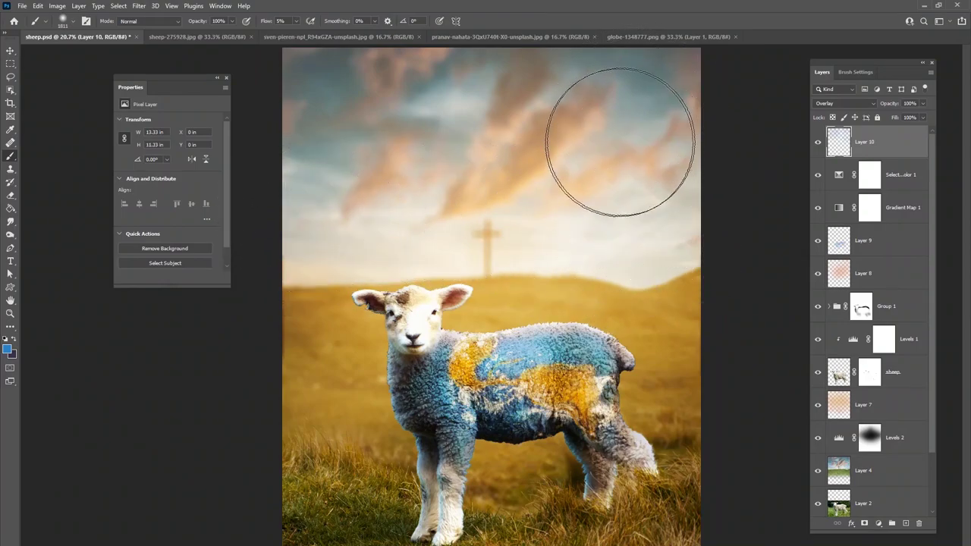
Reduce the brush to 432 px and set the foreground color to cyan-blue #009cc3
{"action": "right_click", "coordinate": [621, 138]}
{"action": "left_click_drag", "start_coordinate": [732, 162], "coordinate": [677, 171]}
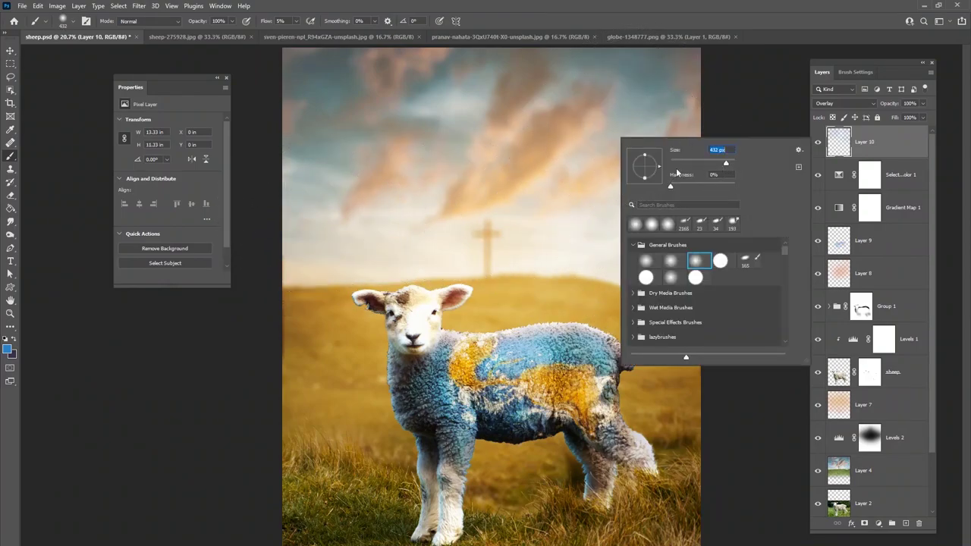
{"action": "left_click", "coordinate": [8, 349]}
{"action": "left_click", "coordinate": [227, 401]}
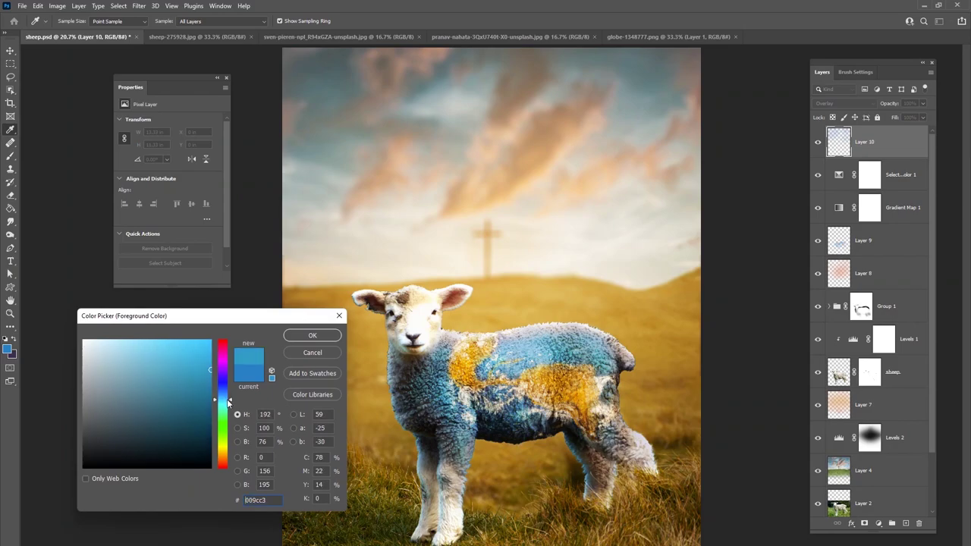
{"action": "left_click", "coordinate": [330, 335]}
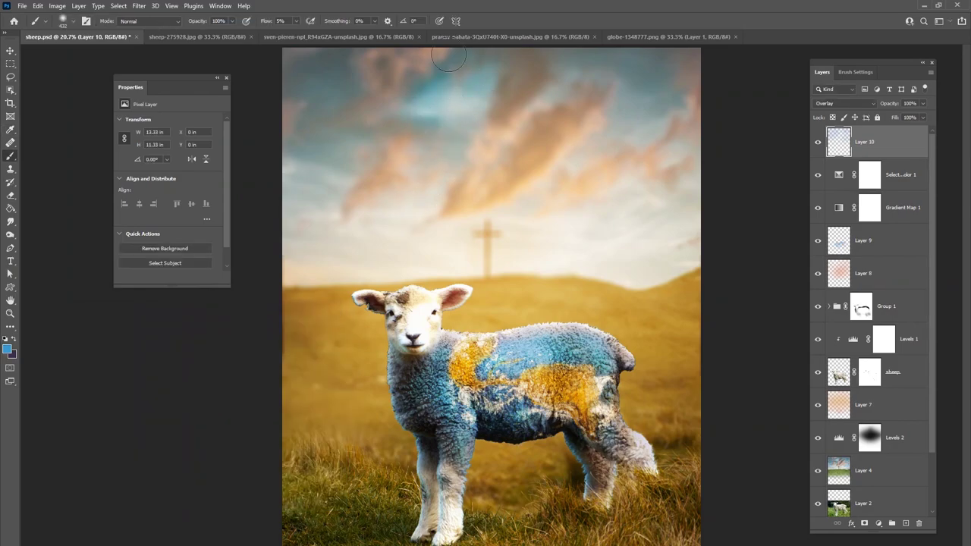
Paint cyan-blue over the gaps between the clouds and the lower sky, using a brush of about 511 px
{"action": "right_click", "coordinate": [618, 123]}
{"action": "left_click_drag", "start_coordinate": [720, 149], "coordinate": [726, 150]}
{"action": "left_click", "coordinate": [633, 110]}
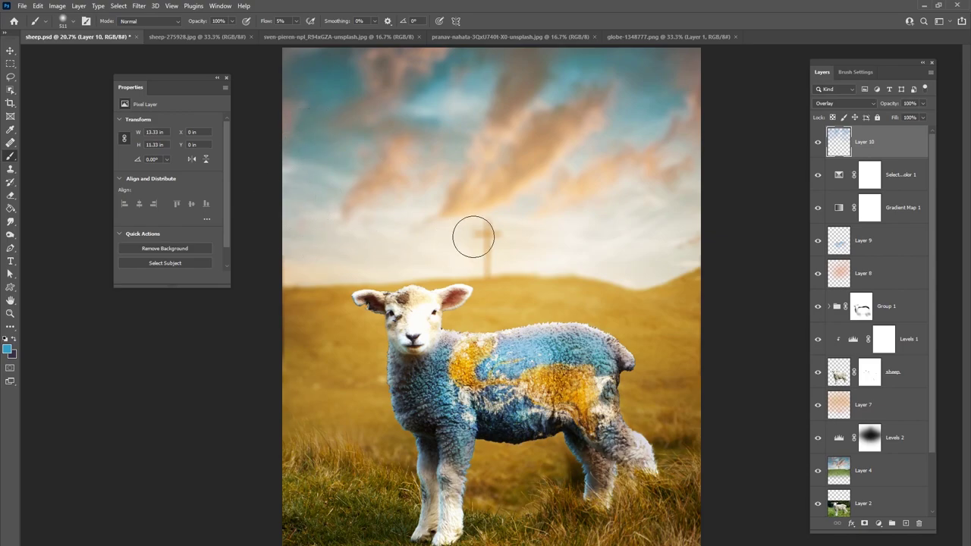
{"action": "right_click", "coordinate": [444, 203]}
{"action": "left_click_drag", "start_coordinate": [551, 229], "coordinate": [557, 229]}
{"action": "left_click", "coordinate": [392, 212]}
Choose an orange foreground color and paint it over the clouds with soft brushes of about 385 and 511 px
{"action": "left_click", "coordinate": [8, 349]}
{"action": "left_click_drag", "start_coordinate": [223, 401], "coordinate": [227, 455]}
{"action": "left_click_drag", "start_coordinate": [203, 422], "coordinate": [178, 347]}
{"action": "left_click", "coordinate": [309, 332]}
{"action": "right_click", "coordinate": [529, 166]}
{"action": "left_click_drag", "start_coordinate": [636, 189], "coordinate": [633, 190]}
{"action": "mouse_move", "coordinate": [518, 158]}
{"action": "left_mouse_down"}
{"action": "mouse_move", "coordinate": [558, 134]}
{"action": "mouse_move", "coordinate": [516, 147]}
{"action": "mouse_move", "coordinate": [515, 83]}
{"action": "mouse_move", "coordinate": [490, 119]}
{"action": "mouse_move", "coordinate": [506, 91]}
{"action": "mouse_move", "coordinate": [580, 106]}
{"action": "mouse_move", "coordinate": [414, 180]}
{"action": "mouse_move", "coordinate": [401, 155]}
{"action": "mouse_move", "coordinate": [380, 176]}
{"action": "mouse_move", "coordinate": [392, 99]}
{"action": "mouse_move", "coordinate": [381, 67]}
{"action": "left_mouse_up"}
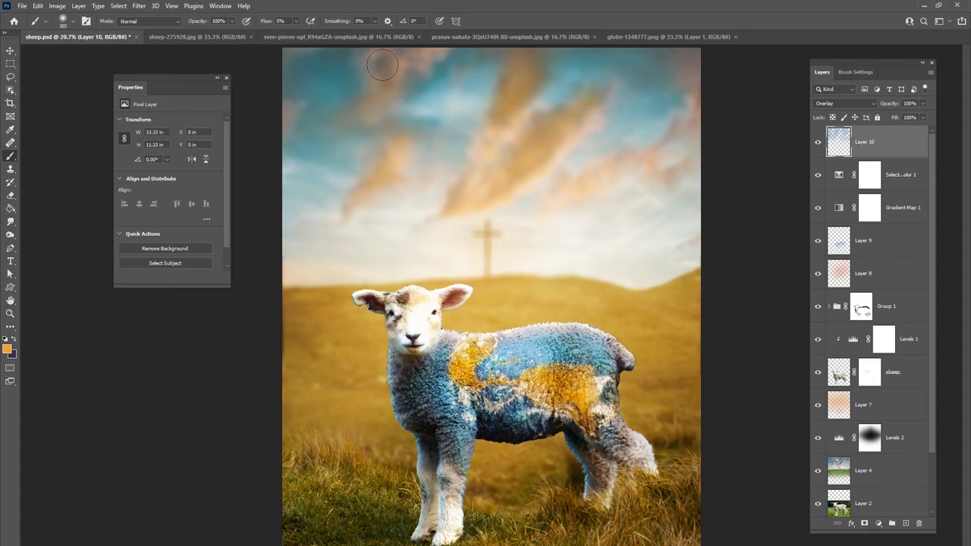
{"action": "right_click", "coordinate": [560, 188]}
{"action": "left_click_drag", "start_coordinate": [667, 214], "coordinate": [670, 214]}
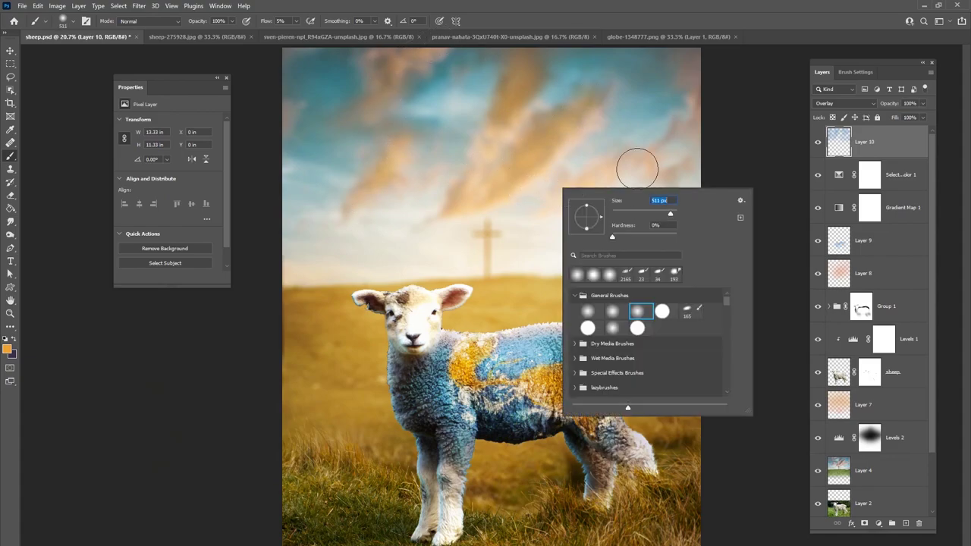
{"action": "key", "text": "Return"}
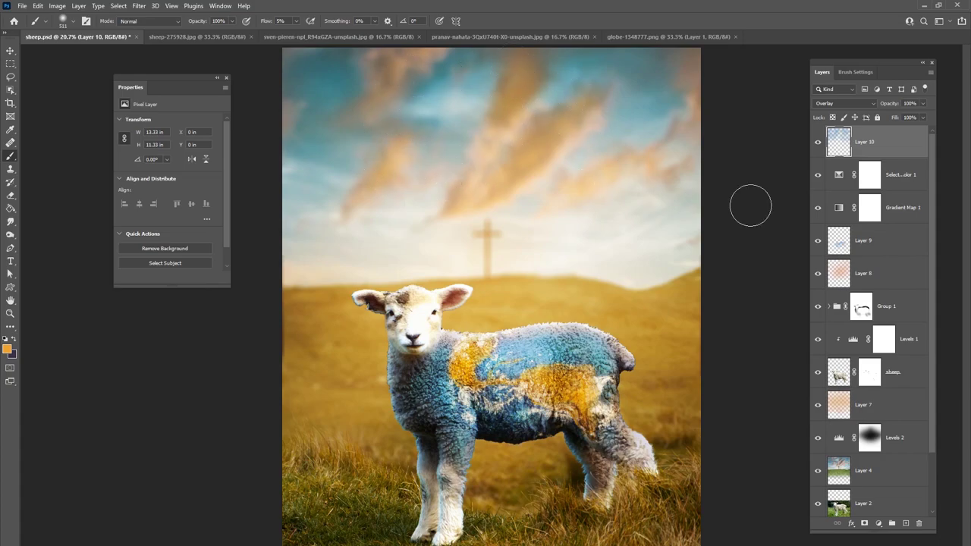
Choose a light blue foreground color and brush it over the top of the sky
{"action": "left_click", "coordinate": [6, 349]}
{"action": "left_click_drag", "start_coordinate": [223, 401], "coordinate": [229, 391]}
{"action": "left_click", "coordinate": [329, 332]}
{"action": "mouse_move", "coordinate": [487, 74]}
{"action": "left_mouse_down"}
{"action": "mouse_move", "coordinate": [551, 70]}
{"action": "mouse_move", "coordinate": [517, 94]}
{"action": "mouse_move", "coordinate": [535, 92]}
{"action": "mouse_move", "coordinate": [452, 62]}
{"action": "mouse_move", "coordinate": [422, 75]}
{"action": "mouse_move", "coordinate": [429, 97]}
{"action": "left_mouse_up"}
Compare the image with Layer 10 hidden and shown, and set the layer's opacity to 62%
{"action": "left_click", "coordinate": [818, 143]}
{"action": "left_click", "coordinate": [818, 142]}
{"action": "left_click", "coordinate": [819, 146]}
{"action": "left_click", "coordinate": [818, 149]}
{"action": "left_click", "coordinate": [819, 144]}
{"action": "left_click", "coordinate": [819, 145]}
{"action": "left_click", "coordinate": [923, 103]}
{"action": "left_click_drag", "start_coordinate": [923, 116], "coordinate": [917, 118]}
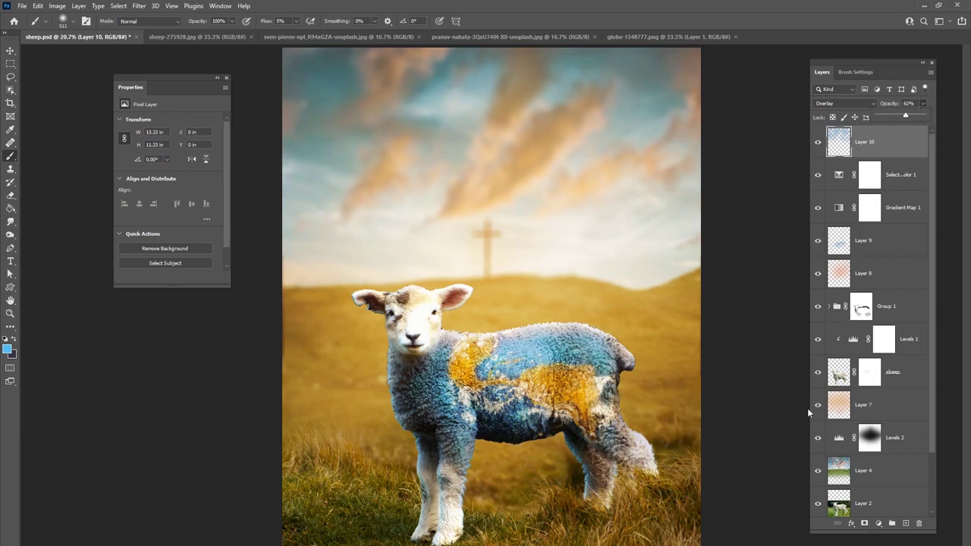
Add a Brightness/Contrast adjustment layer above Layer 10
{"action": "left_click", "coordinate": [879, 523]}
{"action": "left_click", "coordinate": [920, 145]}
{"action": "left_click", "coordinate": [879, 523]}
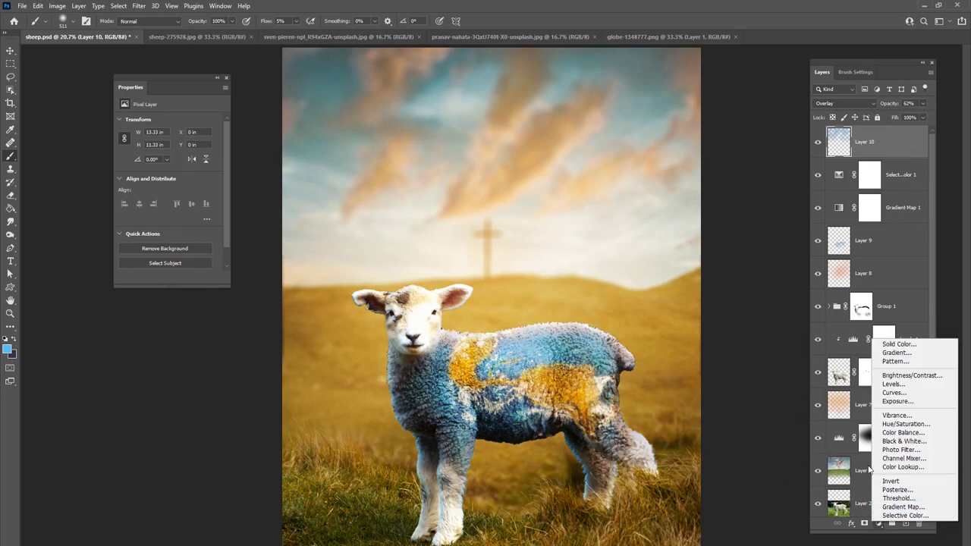
{"action": "left_click", "coordinate": [903, 372]}
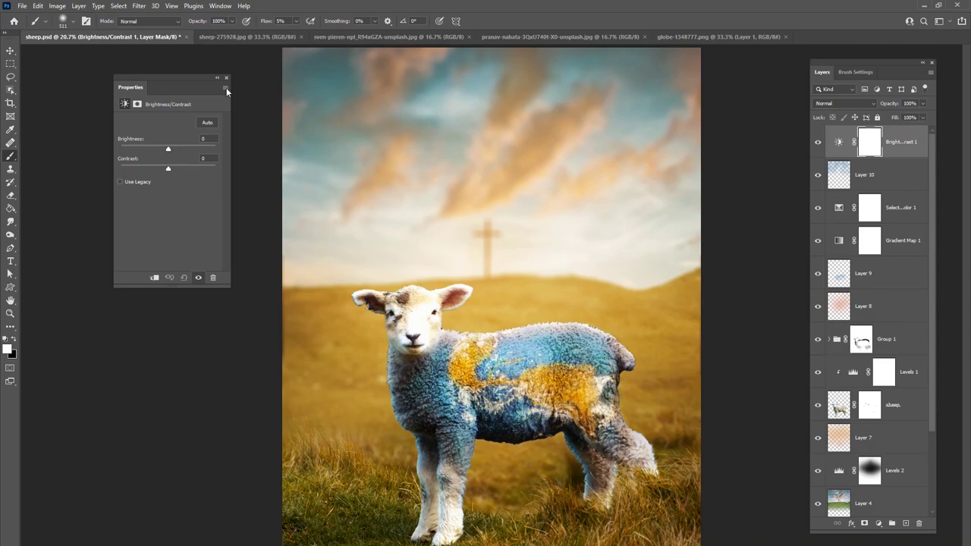
Fill the Brightness/Contrast layer's mask with the image's tones using Apply Image
{"action": "left_click", "coordinate": [56, 6]}
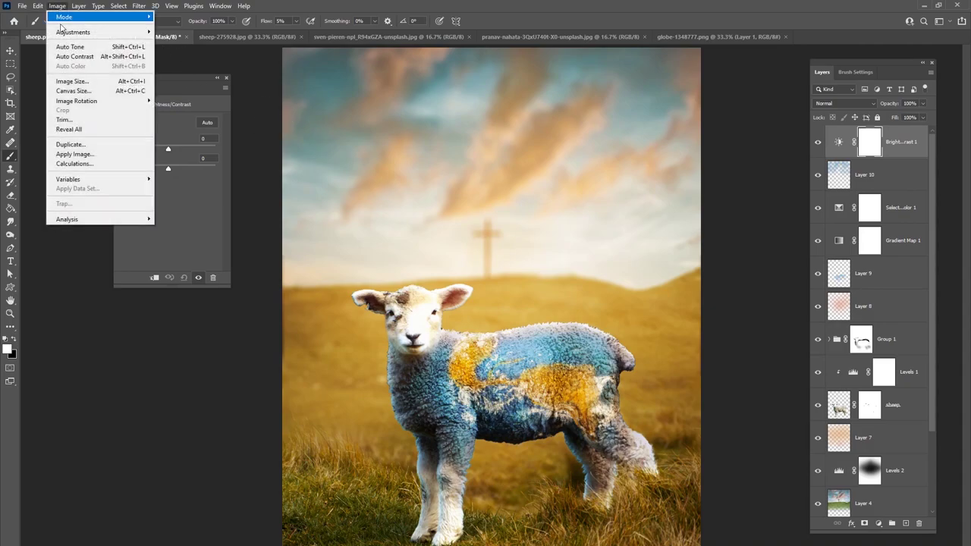
{"action": "left_click", "coordinate": [94, 154]}
{"action": "left_click", "coordinate": [402, 226]}
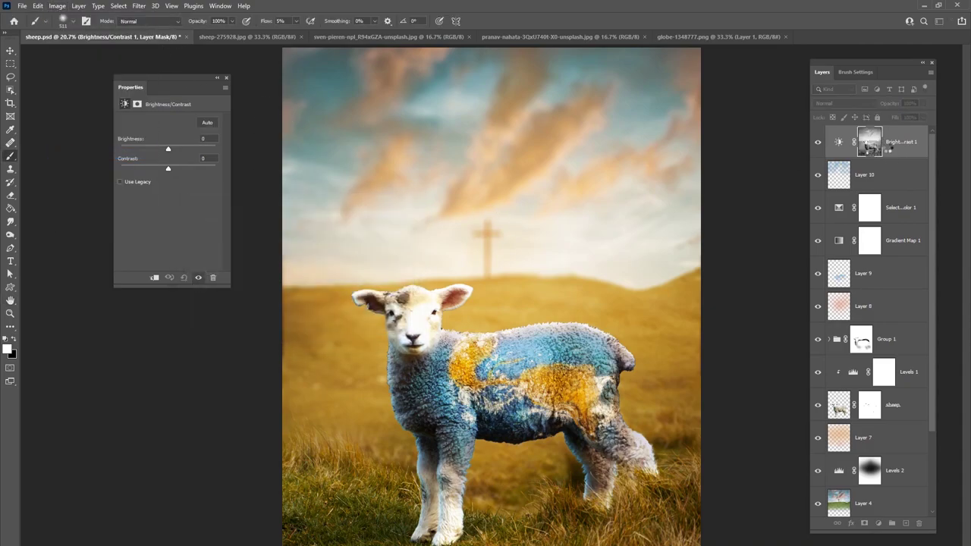
{"action": "left_click_drag", "start_coordinate": [854, 59], "coordinate": [836, 60]}
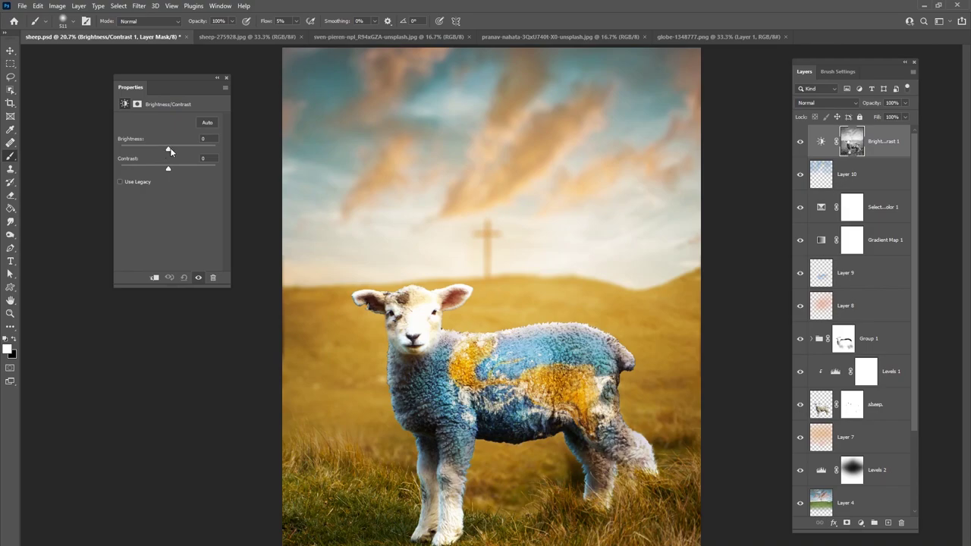
Set the adjustment's Brightness to -76 and Contrast to 30, and compare the image with it hidden and shown
{"action": "left_click_drag", "start_coordinate": [167, 152], "coordinate": [182, 170]}
{"action": "left_click", "coordinate": [800, 141]}
{"action": "left_click", "coordinate": [800, 141]}
{"action": "left_click", "coordinate": [799, 141]}
{"action": "left_click", "coordinate": [799, 141]}
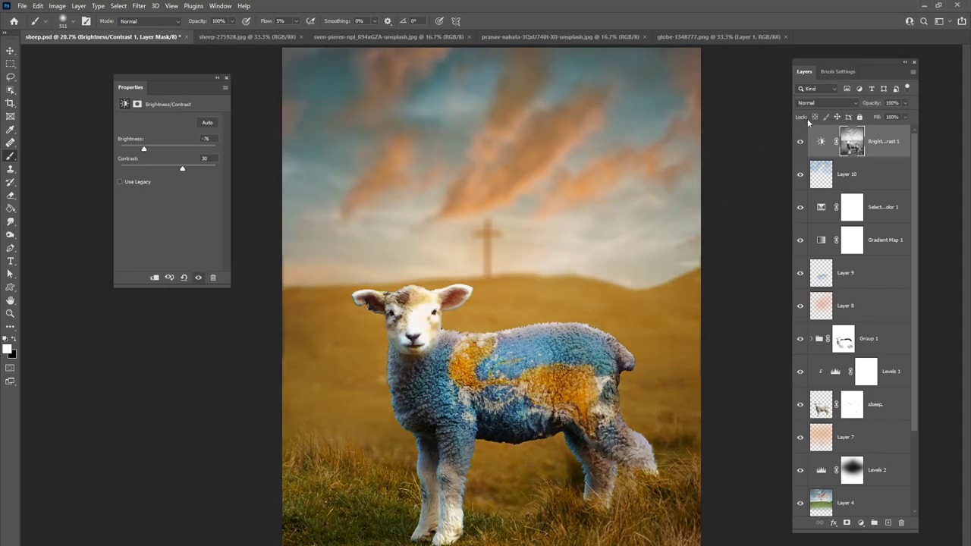
Duplicate the Brightness/Contrast layer, invert the copy's mask and readjust its brightness and contrast
{"action": "key", "text": "ctrl+j"}
{"action": "key", "text": "ctrl+i"}
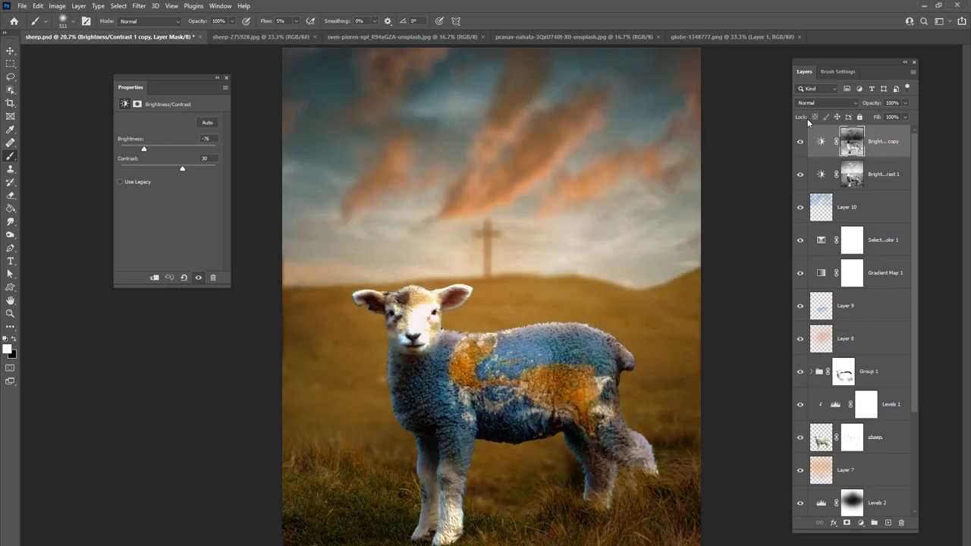
{"action": "left_click_drag", "start_coordinate": [144, 148], "coordinate": [216, 169]}
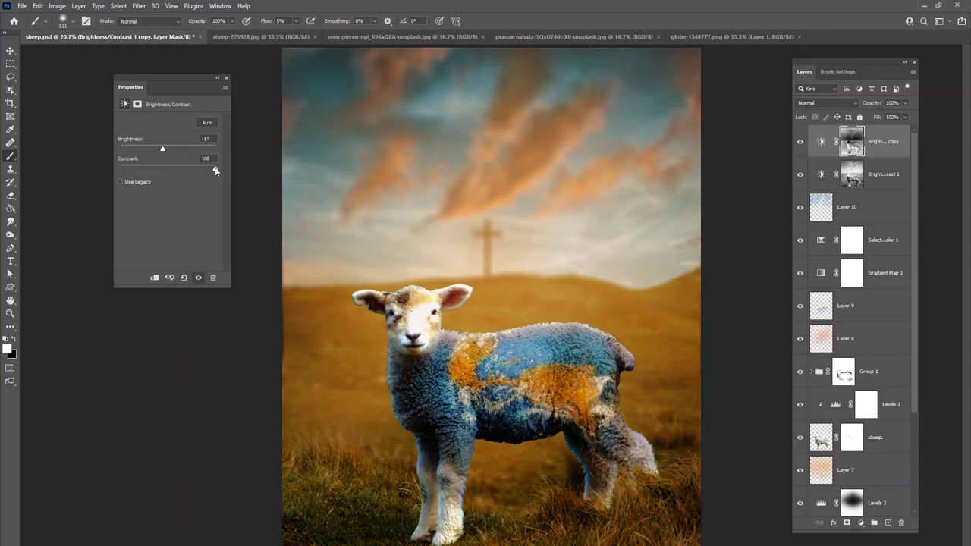
{"action": "left_click_drag", "start_coordinate": [164, 148], "coordinate": [184, 168]}
Group the two Brightness/Contrast adjustment layers
{"action": "left_click", "coordinate": [884, 176], "text": "shift"}
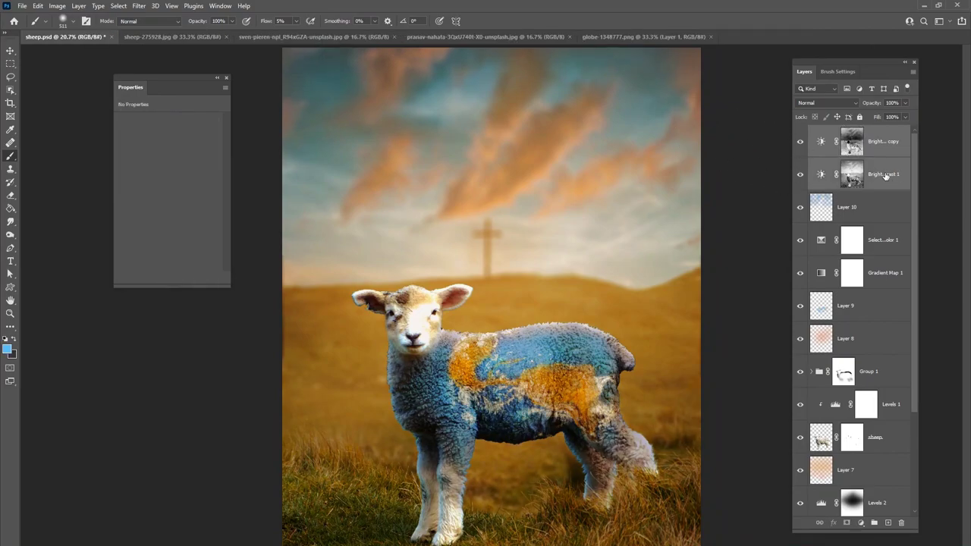
{"action": "key", "text": "ctrl+g"}
Compare the image with the Brightness/Contrast group hidden and shown
{"action": "left_click", "coordinate": [801, 132]}
{"action": "left_click", "coordinate": [800, 132]}
{"action": "left_click", "coordinate": [800, 132]}
{"action": "left_click", "coordinate": [801, 132]}
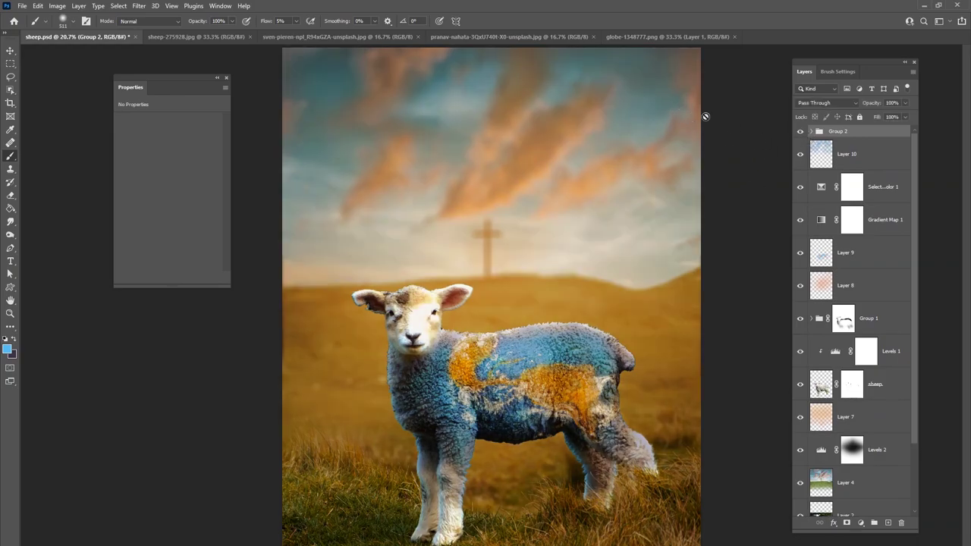
{"action": "left_click", "coordinate": [798, 133]}
{"action": "left_click", "coordinate": [799, 132]}
{"action": "left_click", "coordinate": [800, 132]}
{"action": "left_click", "coordinate": [799, 133]}
{"action": "left_click", "coordinate": [799, 133]}
{"action": "left_click", "coordinate": [800, 134]}
{"action": "left_click", "coordinate": [799, 134]}
{"action": "left_click", "coordinate": [800, 134]}
{"action": "left_click", "coordinate": [799, 132]}
{"action": "left_click", "coordinate": [799, 131]}
Add a new top layer and set its blend mode to Divide
{"action": "left_click", "coordinate": [887, 523]}
{"action": "left_click", "coordinate": [827, 102]}
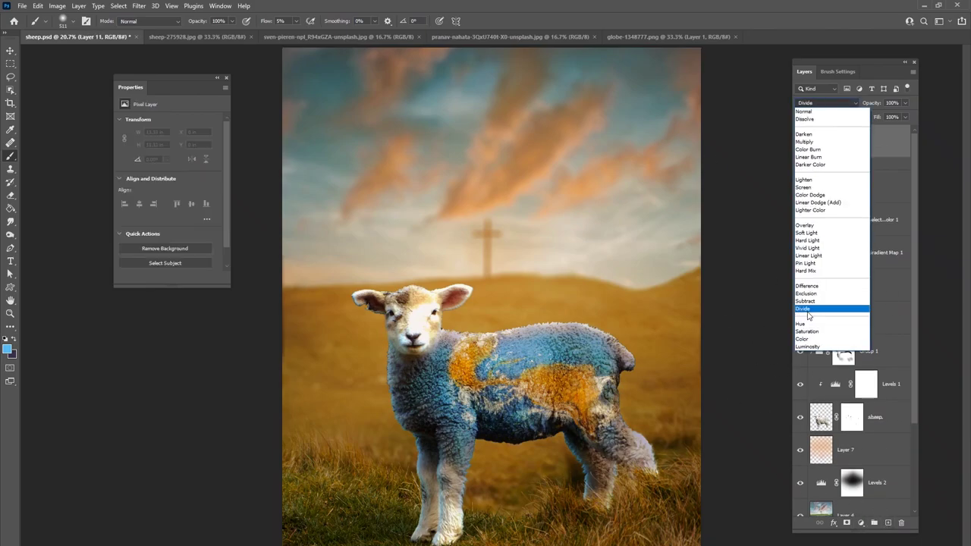
{"action": "left_click", "coordinate": [807, 310]}
Sample the clouds' orange #d48a4a as the foreground color and reduce the brush size
{"action": "left_click", "coordinate": [10, 351]}
{"action": "left_click", "coordinate": [520, 174]}
{"action": "left_click", "coordinate": [521, 174]}
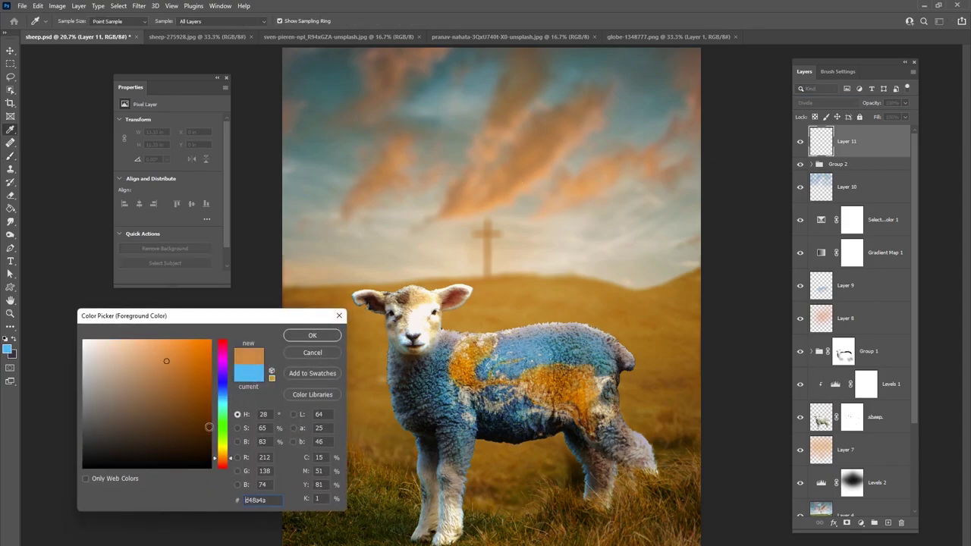
{"action": "left_click", "coordinate": [317, 337]}
{"action": "key", "text": "b"}
{"action": "right_click", "coordinate": [471, 285]}
{"action": "left_click_drag", "start_coordinate": [576, 308], "coordinate": [568, 308]}
Sample the blue #4092b5 from the lamb's wool as the foreground color and lower the brush flow to 1%
{"action": "left_click", "coordinate": [7, 350]}
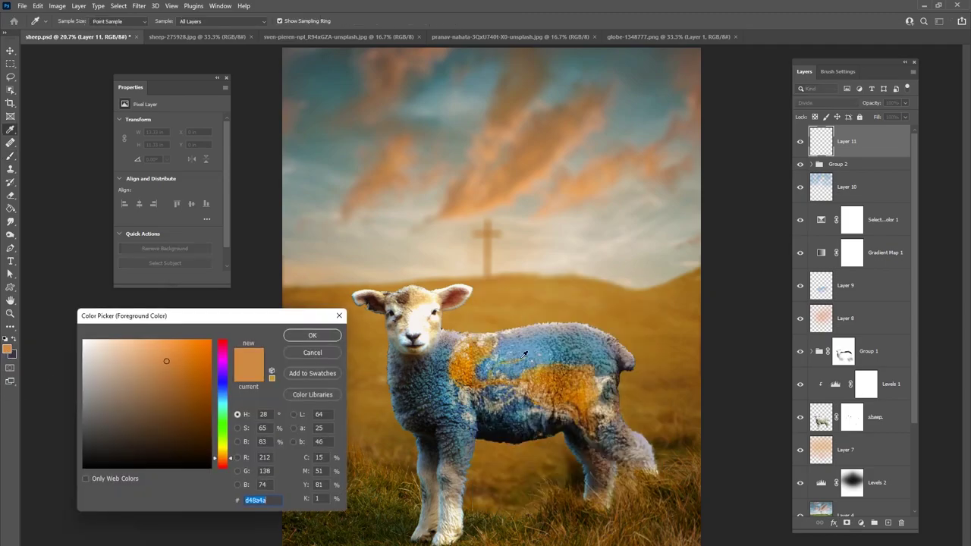
{"action": "left_click", "coordinate": [531, 350]}
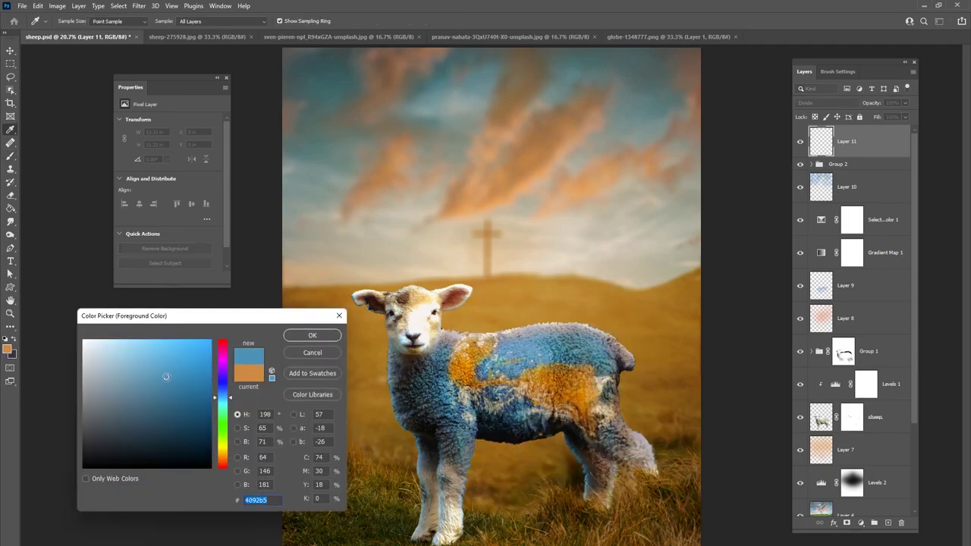
{"action": "left_click", "coordinate": [311, 335]}
{"action": "left_click", "coordinate": [296, 22]}
{"action": "left_click", "coordinate": [292, 35]}
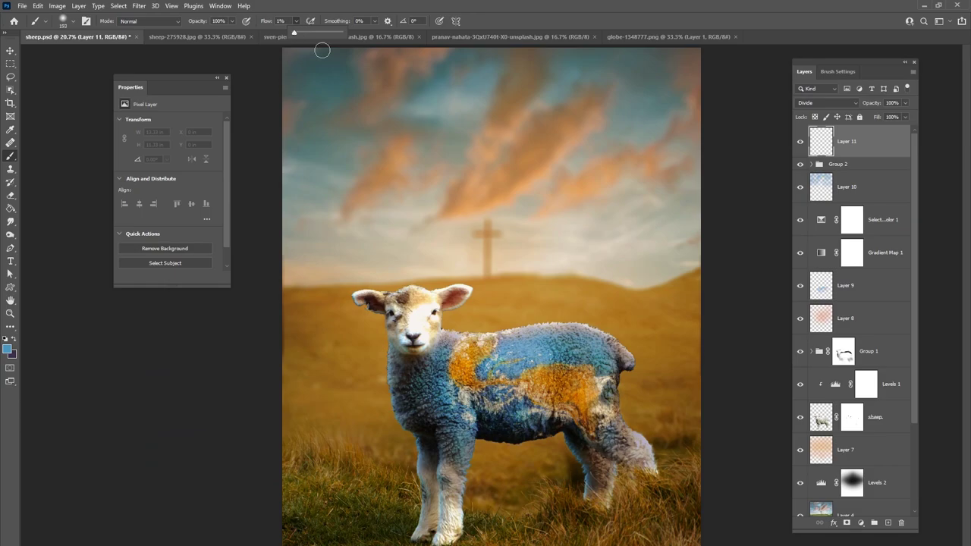
Shrink the brush to about 80 px, raise its flow to 6% and brighten the orange patch on the lamb's shoulder
{"action": "right_click", "coordinate": [459, 348]}
{"action": "left_click", "coordinate": [540, 367]}
{"action": "left_click", "coordinate": [456, 361]}
{"action": "left_click_drag", "start_coordinate": [456, 362], "coordinate": [454, 368]}
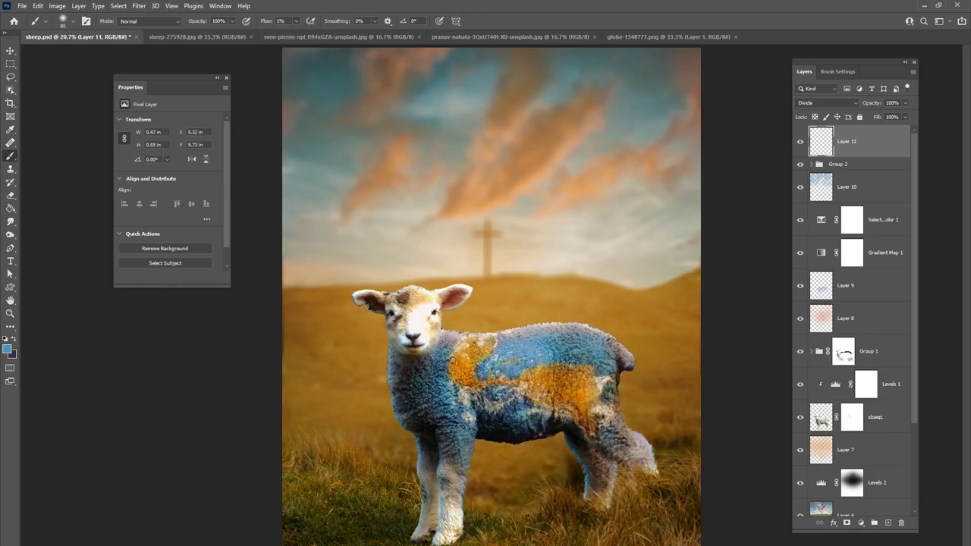
{"action": "left_click", "coordinate": [296, 20]}
{"action": "left_click_drag", "start_coordinate": [293, 36], "coordinate": [298, 36]}
{"action": "left_click", "coordinate": [465, 373]}
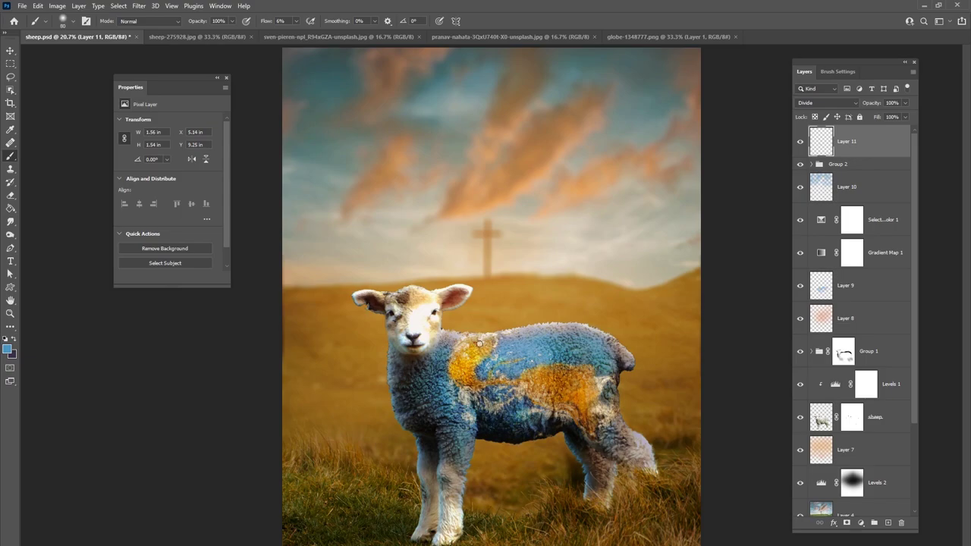
Extend the Divide brightening to the shoulder patch's upper and lower edges, varying the brush size
{"action": "right_click", "coordinate": [511, 338]}
{"action": "left_click_drag", "start_coordinate": [581, 365], "coordinate": [590, 365]}
{"action": "left_click_drag", "start_coordinate": [466, 346], "coordinate": [475, 341]}
{"action": "right_click", "coordinate": [494, 353]}
{"action": "left_click", "coordinate": [466, 364]}
{"action": "left_click_drag", "start_coordinate": [481, 384], "coordinate": [486, 382]}
{"action": "right_click", "coordinate": [532, 353]}
{"action": "left_click_drag", "start_coordinate": [614, 380], "coordinate": [605, 380]}
{"action": "key", "text": "Return"}
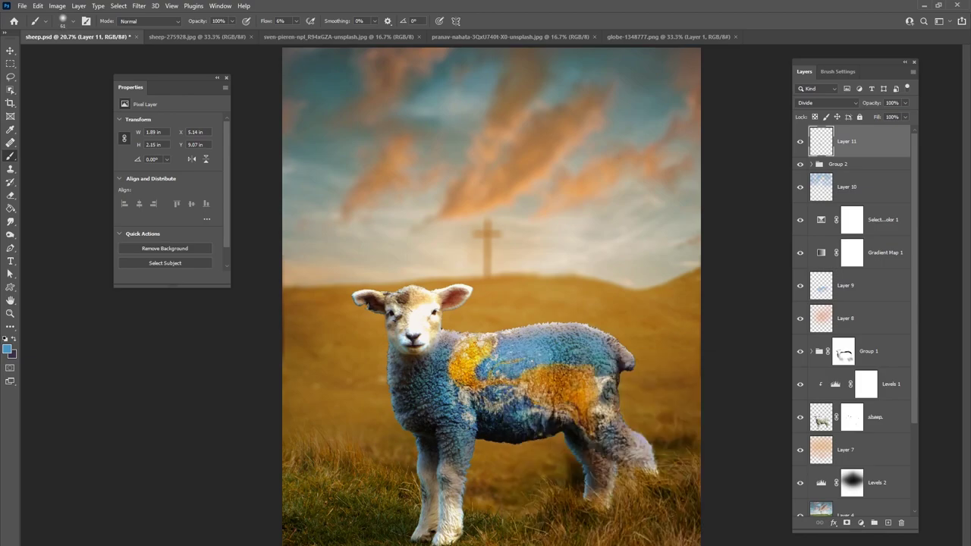
Brush over the orange patch on the lamb's flank and rear to brighten it, varying the brush size up to 161 px
{"action": "right_click", "coordinate": [555, 375]}
{"action": "key", "text": "Return"}
{"action": "left_click_drag", "start_coordinate": [535, 380], "coordinate": [546, 378]}
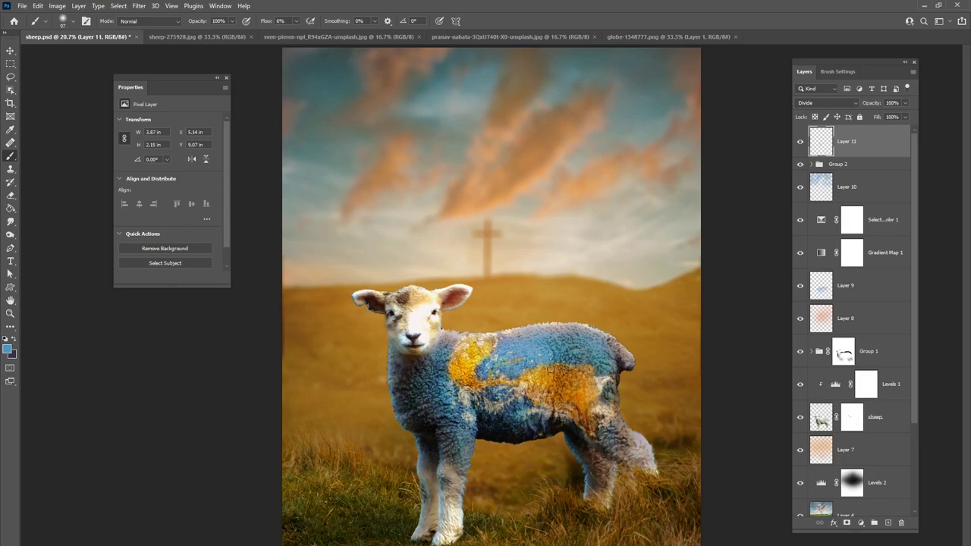
{"action": "right_click", "coordinate": [590, 352]}
{"action": "key", "text": "Return"}
{"action": "left_click_drag", "start_coordinate": [551, 383], "coordinate": [580, 377]}
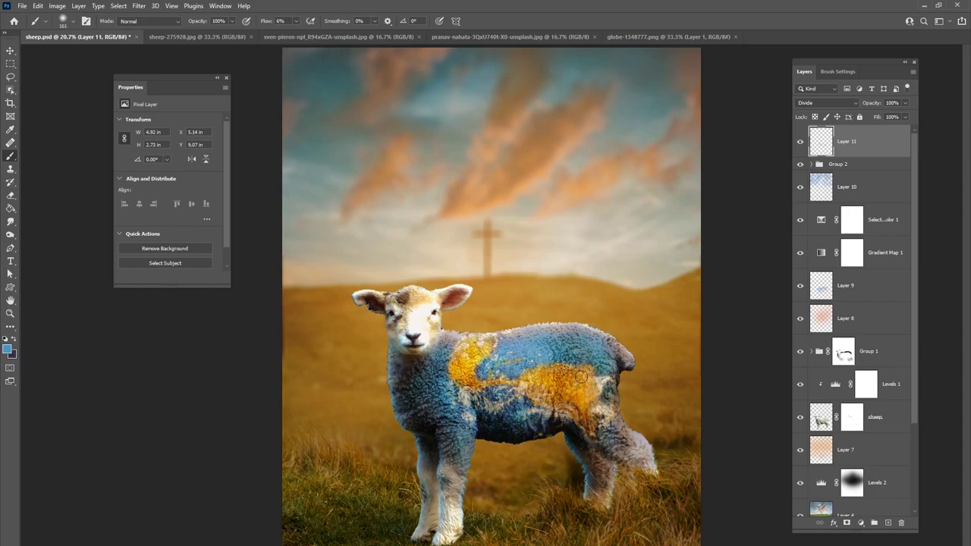
{"action": "right_click", "coordinate": [554, 343]}
{"action": "key", "text": "Return"}
{"action": "right_click", "coordinate": [557, 395]}
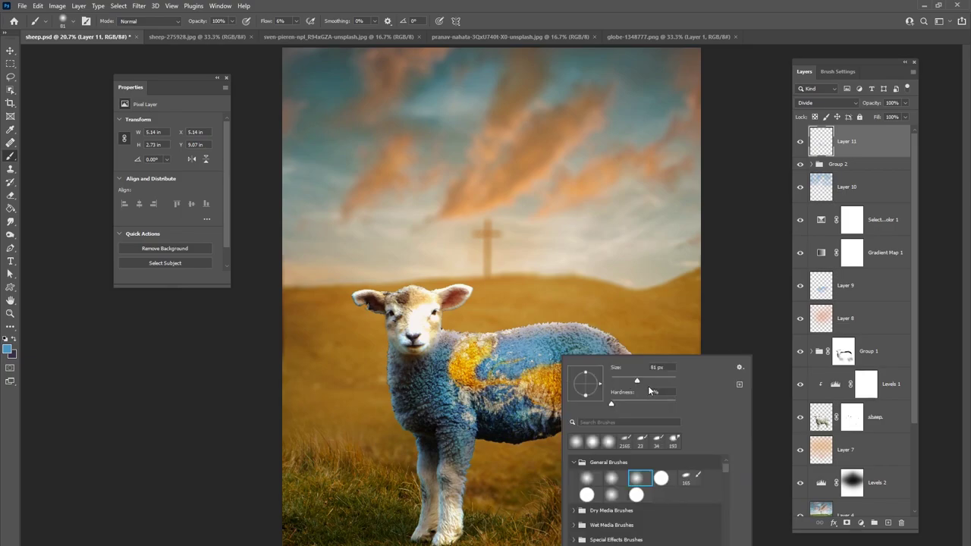
{"action": "key", "text": "Return"}
{"action": "left_click_drag", "start_coordinate": [559, 400], "coordinate": [566, 385]}
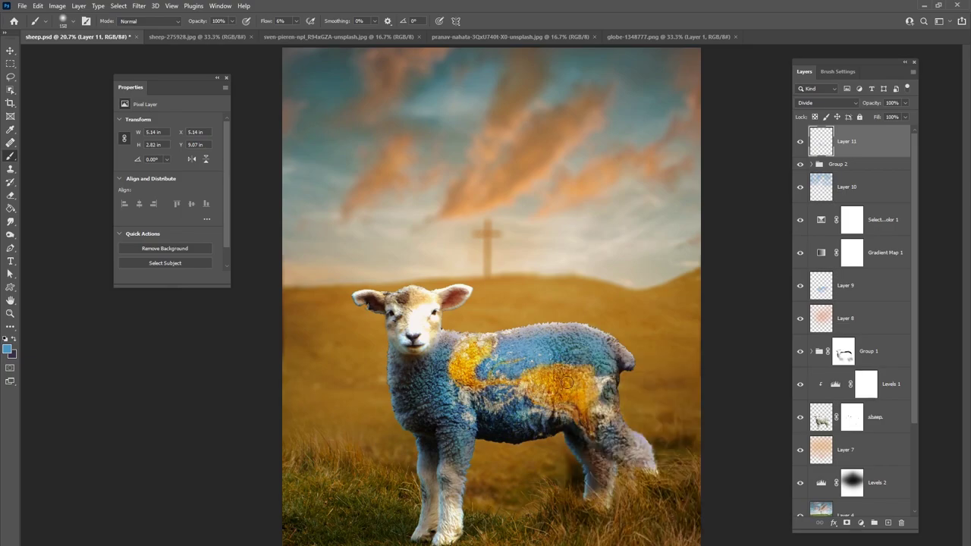
{"action": "right_click", "coordinate": [606, 388]}
{"action": "key", "text": "Return"}
Touch up fine details around the orange patches with a 31 px brush and a larger one
{"action": "right_click", "coordinate": [537, 353]}
{"action": "left_click_drag", "start_coordinate": [611, 377], "coordinate": [604, 378]}
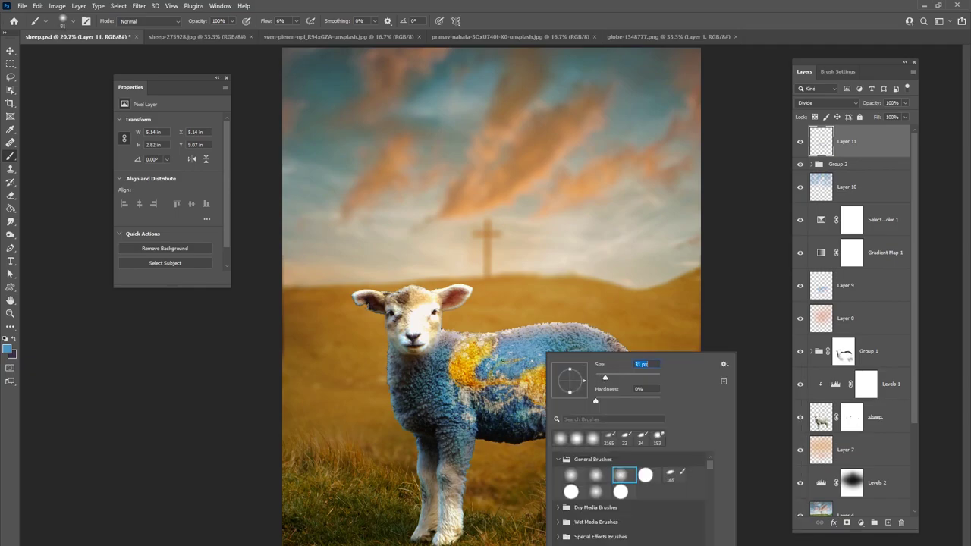
{"action": "key", "text": "Return"}
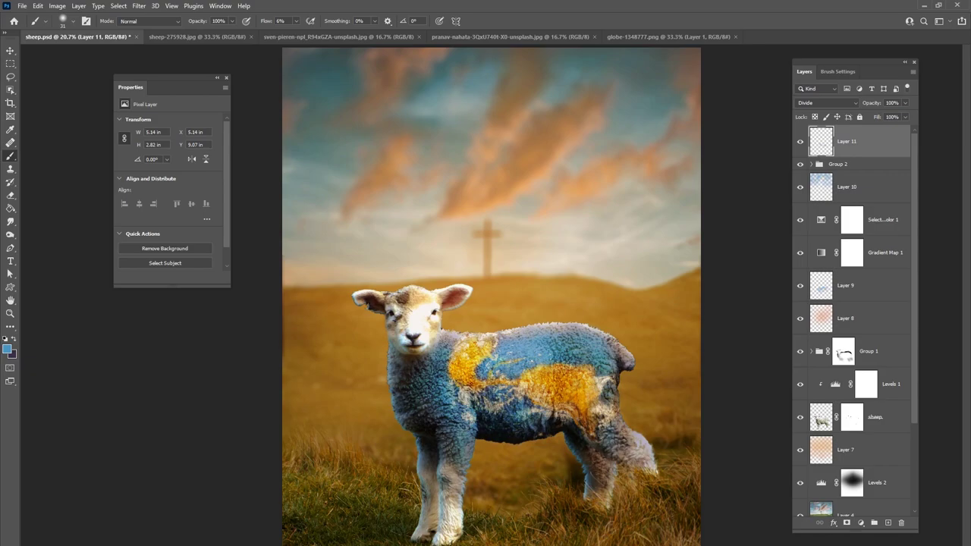
{"action": "right_click", "coordinate": [556, 358]}
{"action": "left_click", "coordinate": [620, 377]}
{"action": "left_click_drag", "start_coordinate": [531, 391], "coordinate": [527, 391]}
Compare the lamb with the Divide layer hidden and shown
{"action": "left_click", "coordinate": [800, 144]}
{"action": "left_click", "coordinate": [800, 145]}
{"action": "left_click", "coordinate": [800, 145]}
{"action": "left_click", "coordinate": [800, 145]}
{"action": "left_click", "coordinate": [800, 150]}
{"action": "left_click", "coordinate": [800, 150]}
Try teal #3ab1bc as the foreground color and replace it with orange #d8942a
{"action": "left_click", "coordinate": [7, 349]}
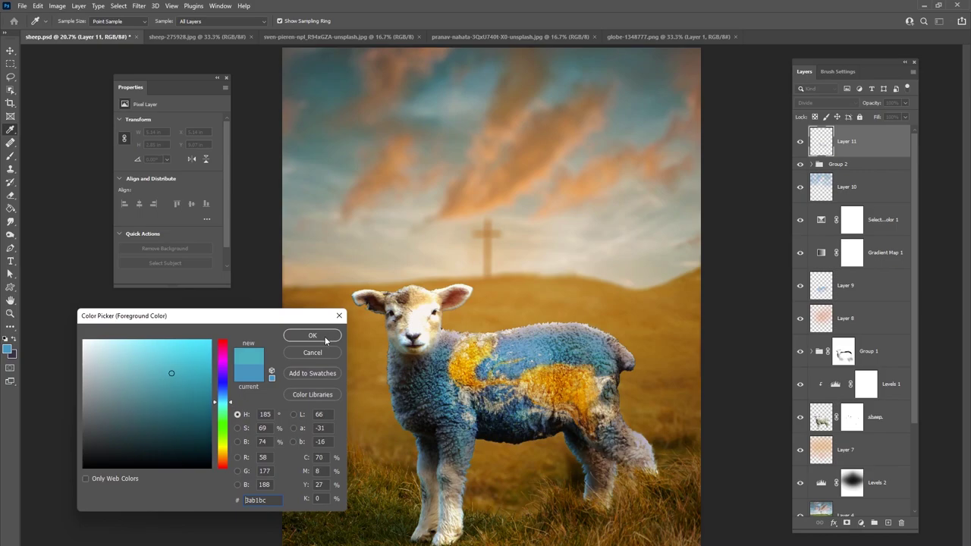
{"action": "left_click", "coordinate": [325, 338]}
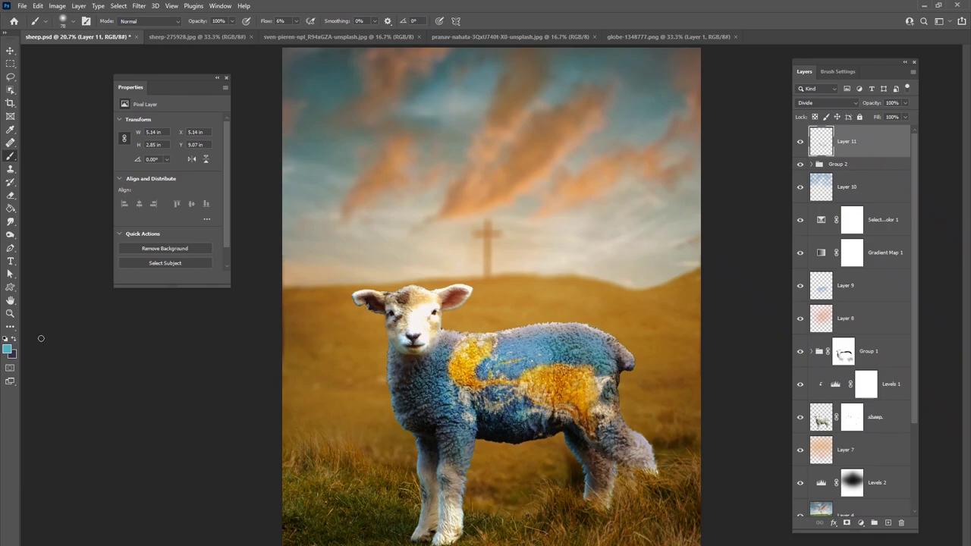
{"action": "left_click", "coordinate": [8, 348]}
{"action": "left_click_drag", "start_coordinate": [225, 398], "coordinate": [226, 455]}
{"action": "left_click_drag", "start_coordinate": [191, 378], "coordinate": [186, 359]}
{"action": "left_click_drag", "start_coordinate": [226, 449], "coordinate": [226, 456]}
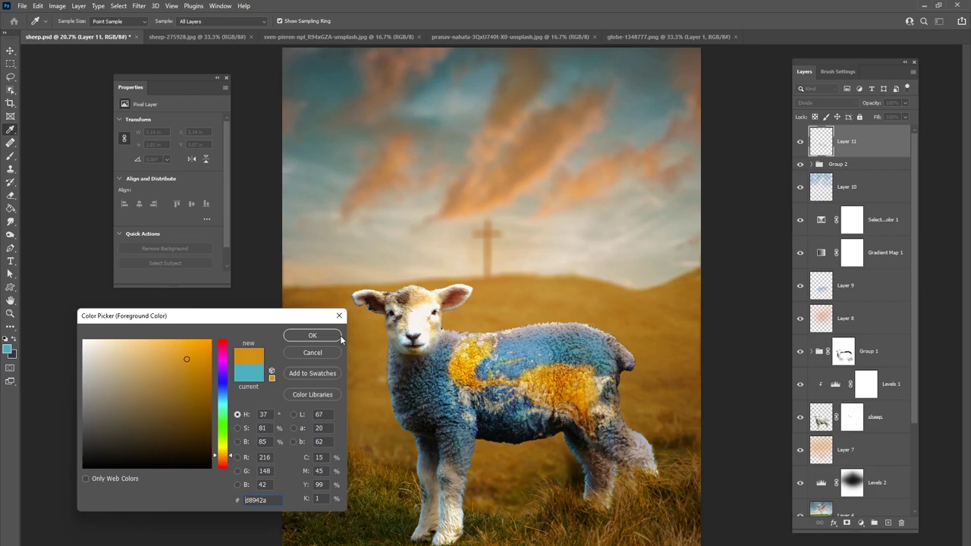
{"action": "left_click", "coordinate": [328, 336]}
Paint orange over the lamb's blue back, shoulder and belly on the Divide layer with larger brushes, and compare with the layer hidden
{"action": "right_click", "coordinate": [547, 347]}
{"action": "left_click_drag", "start_coordinate": [654, 373], "coordinate": [641, 363]}
{"action": "left_click", "coordinate": [503, 356]}
{"action": "right_click", "coordinate": [526, 340]}
{"action": "mouse_move", "coordinate": [490, 363]}
{"action": "left_mouse_down"}
{"action": "mouse_move", "coordinate": [532, 358]}
{"action": "mouse_move", "coordinate": [516, 344]}
{"action": "mouse_move", "coordinate": [594, 351]}
{"action": "left_mouse_up"}
{"action": "mouse_move", "coordinate": [449, 366]}
{"action": "left_mouse_down"}
{"action": "mouse_move", "coordinate": [435, 374]}
{"action": "mouse_move", "coordinate": [459, 429]}
{"action": "mouse_move", "coordinate": [499, 410]}
{"action": "mouse_move", "coordinate": [504, 417]}
{"action": "left_mouse_up"}
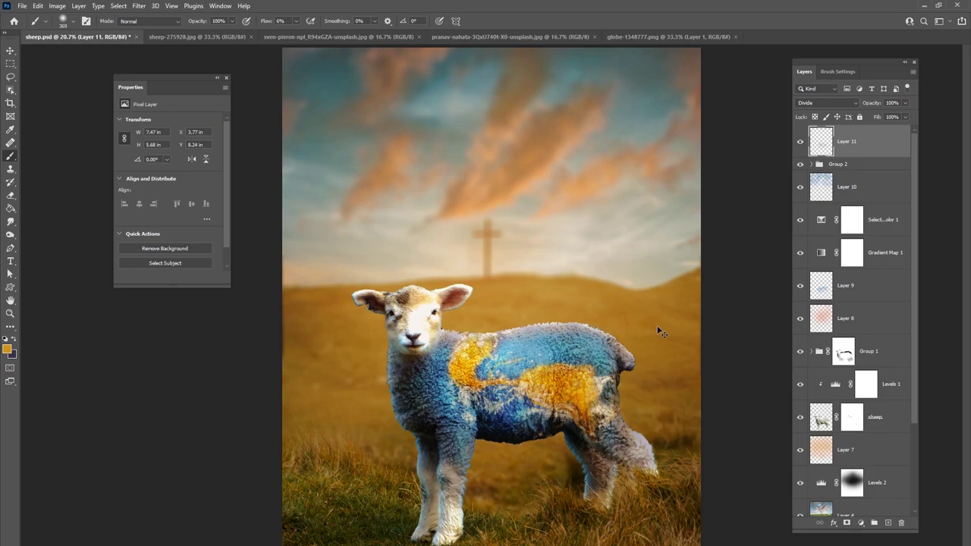
{"action": "left_click", "coordinate": [800, 141]}
{"action": "left_click", "coordinate": [800, 141]}
{"action": "left_click", "coordinate": [800, 141]}
{"action": "left_click", "coordinate": [800, 141]}
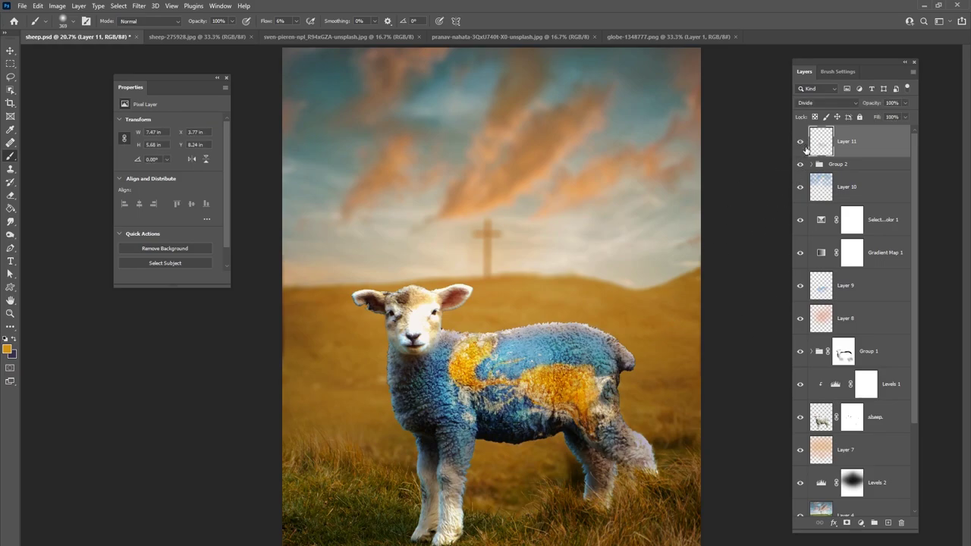
Add a mask to the Divide layer, paint black over the lamb's upper back, and reduce the layer opacity to 76%
{"action": "left_click", "coordinate": [847, 523]}
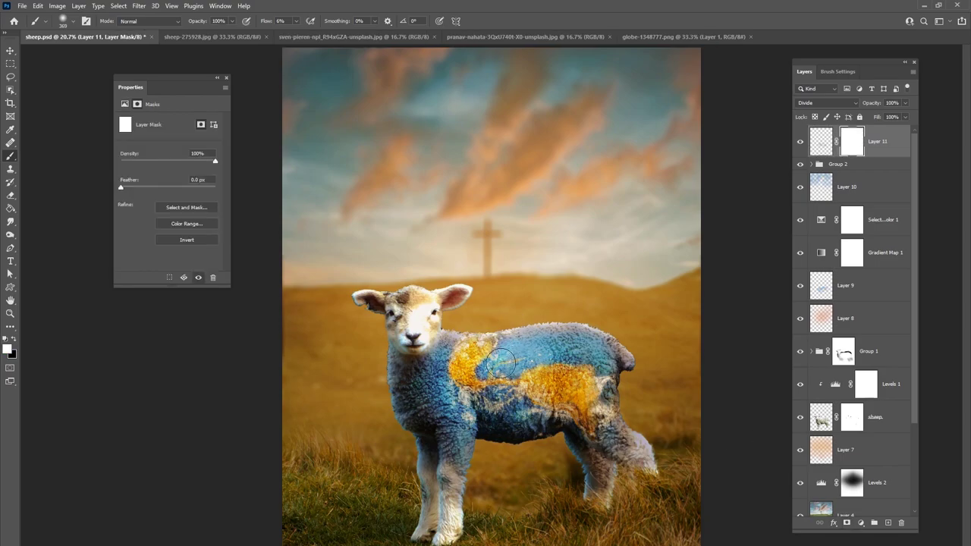
{"action": "key", "text": "x"}
{"action": "mouse_move", "coordinate": [558, 346]}
{"action": "left_mouse_down"}
{"action": "mouse_move", "coordinate": [585, 348]}
{"action": "mouse_move", "coordinate": [606, 331]}
{"action": "left_mouse_up"}
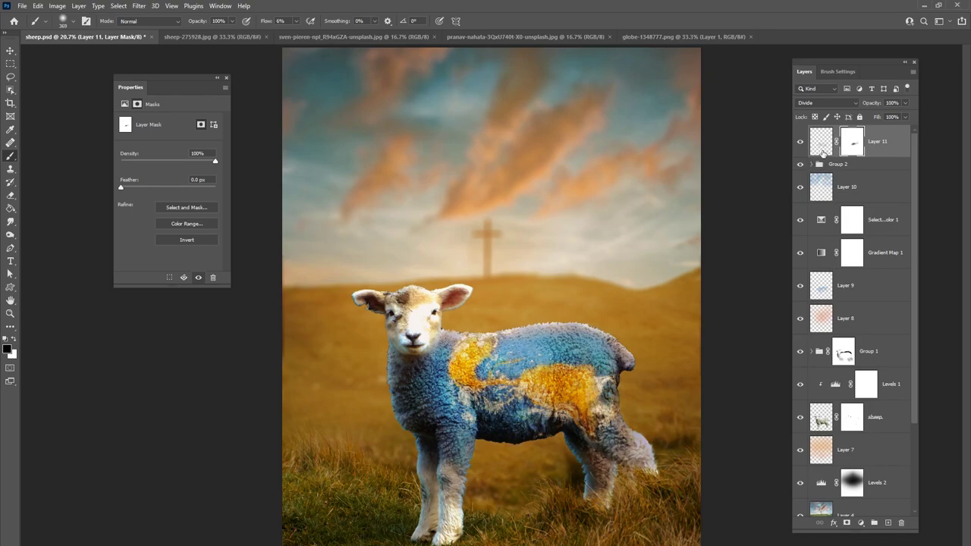
{"action": "left_click", "coordinate": [904, 102]}
{"action": "left_click_drag", "start_coordinate": [905, 114], "coordinate": [894, 115]}
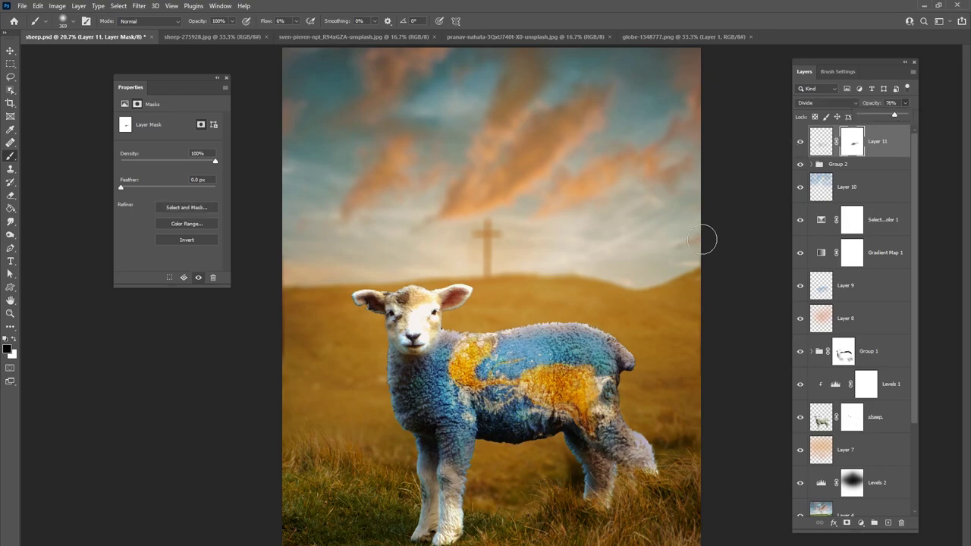
Examine the lamb's fleece edges up close with Group 1 and the sheep layer hidden and shown
{"action": "key", "text": "ctrl+plus"}
{"action": "key", "text": "ctrl+plus"}
{"action": "key", "text": "ctrl+plus"}
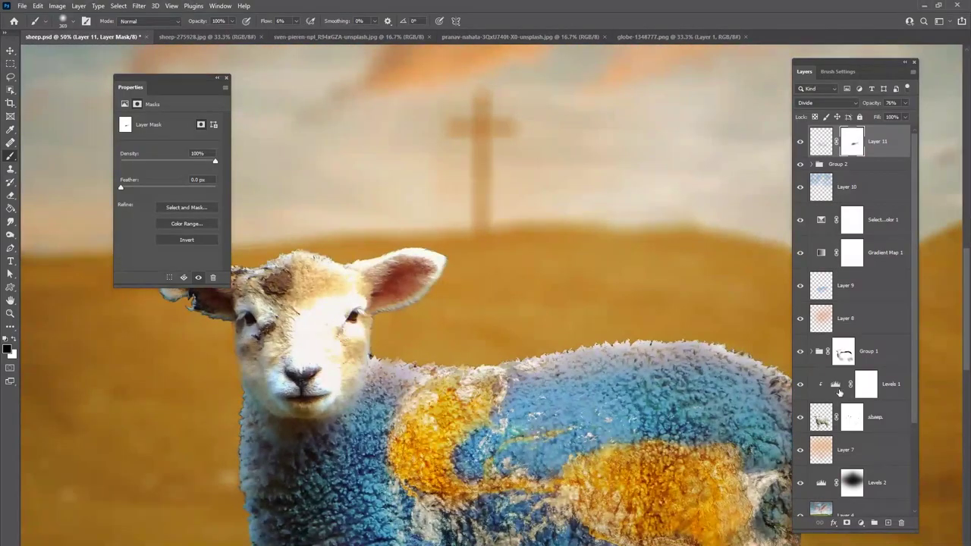
{"action": "left_click", "coordinate": [800, 353]}
{"action": "left_click", "coordinate": [800, 352]}
{"action": "scroll", "coordinate": [913, 347], "scroll_direction": "down", "scroll_amount": 2}
{"action": "left_click", "coordinate": [799, 362]}
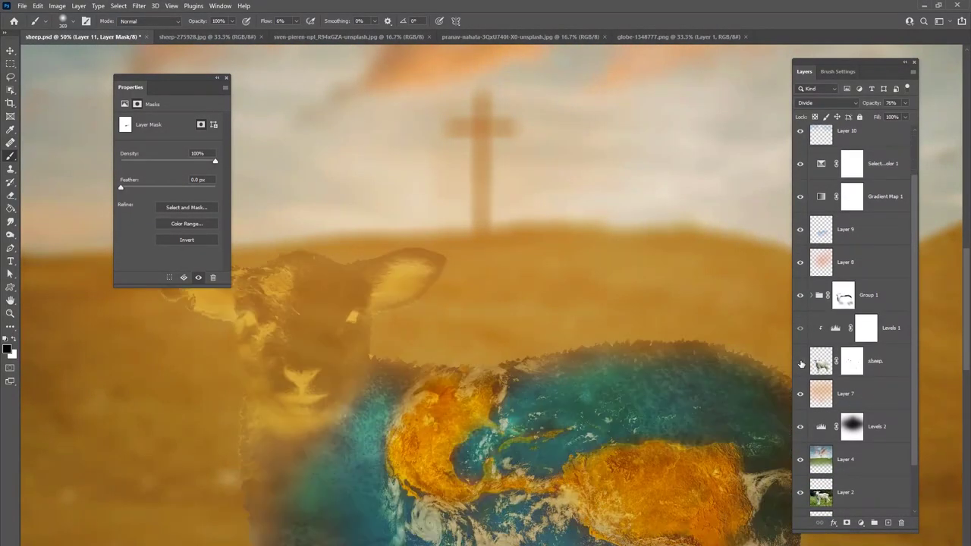
{"action": "left_click", "coordinate": [800, 361]}
{"action": "left_click", "coordinate": [802, 363]}
{"action": "left_click", "coordinate": [803, 362]}
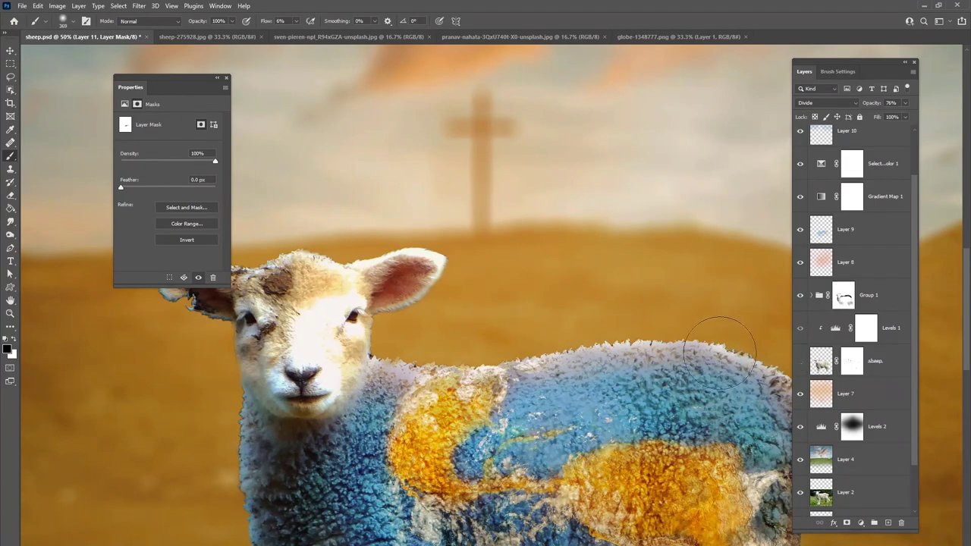
{"action": "left_click", "coordinate": [802, 362]}
{"action": "left_click", "coordinate": [802, 362]}
Mask out stray edges along the lamb's back and neck on the sheep layer, using 53 px and 14 px brushes
{"action": "left_click", "coordinate": [852, 362]}
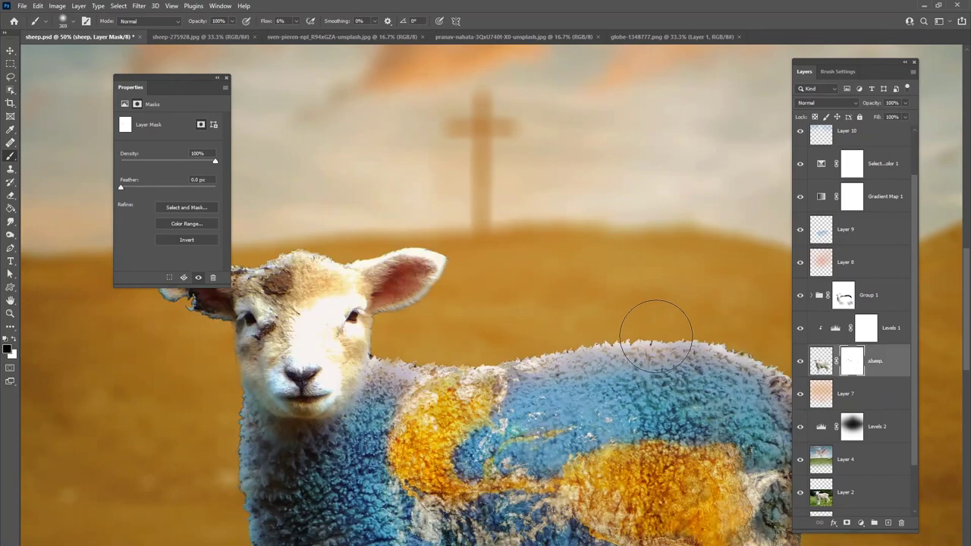
{"action": "right_click", "coordinate": [672, 335]}
{"action": "left_click_drag", "start_coordinate": [765, 356], "coordinate": [738, 360]}
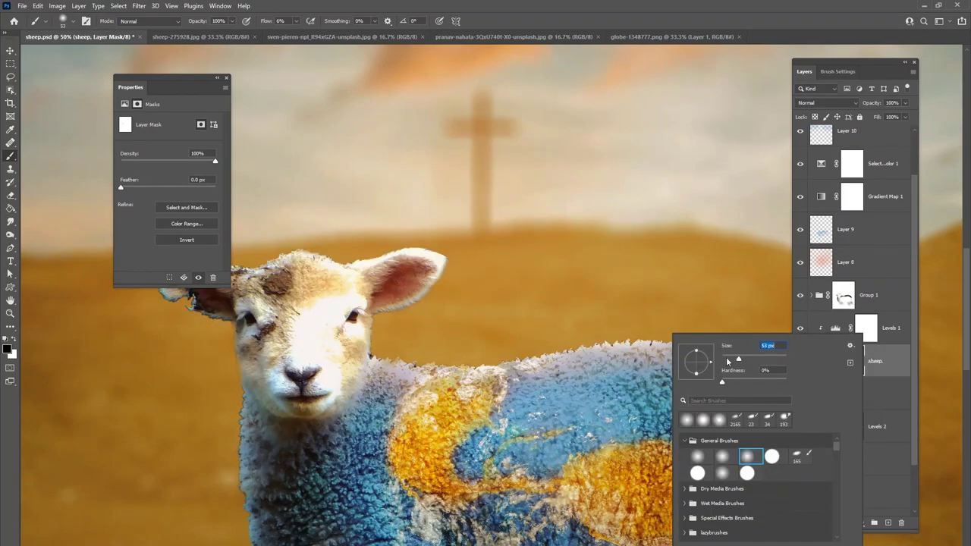
{"action": "left_click", "coordinate": [641, 339]}
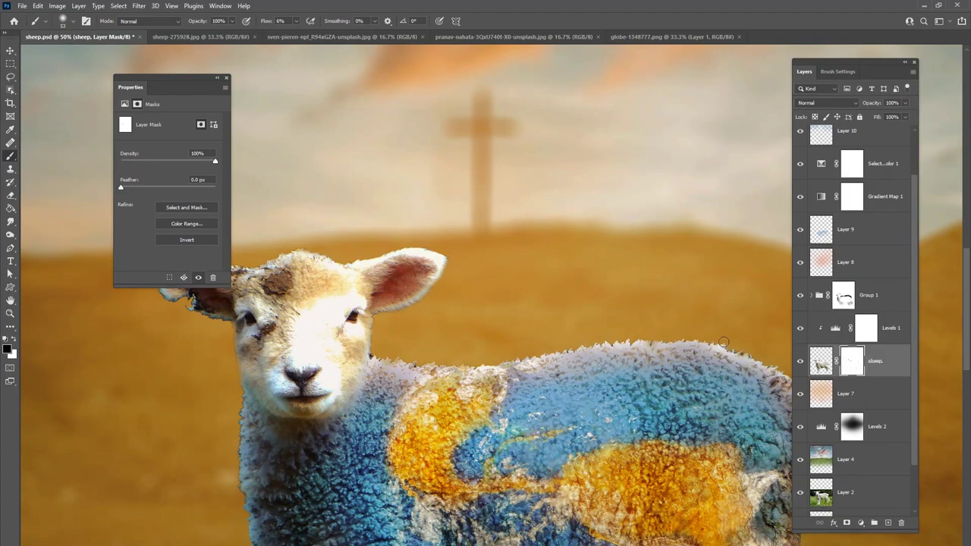
{"action": "mouse_move", "coordinate": [736, 354]}
{"action": "left_mouse_down"}
{"action": "mouse_move", "coordinate": [613, 340]}
{"action": "mouse_move", "coordinate": [802, 334]}
{"action": "mouse_move", "coordinate": [791, 332]}
{"action": "left_mouse_up"}
{"action": "right_click", "coordinate": [487, 331]}
{"action": "left_click", "coordinate": [540, 354]}
{"action": "key", "text": "Return"}
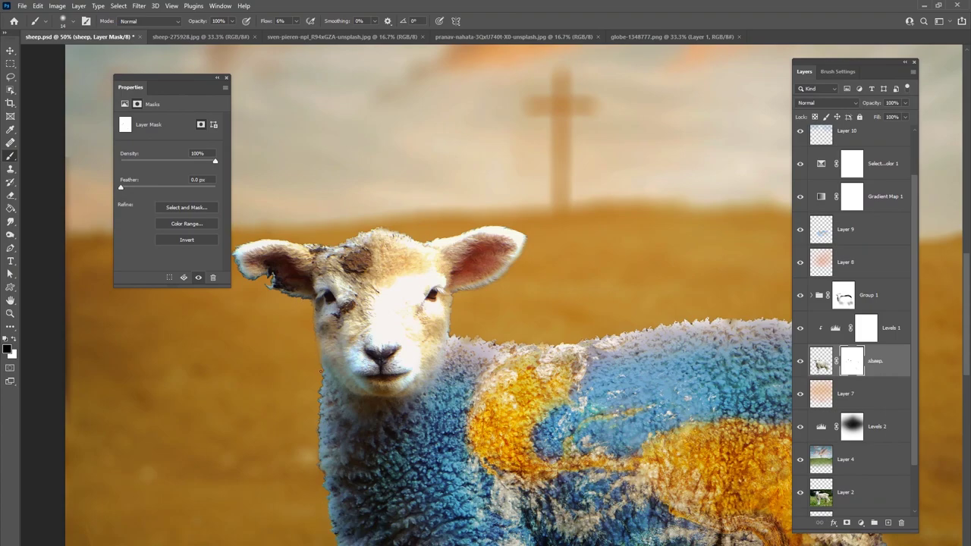
{"action": "left_click_drag", "start_coordinate": [323, 390], "coordinate": [324, 357]}
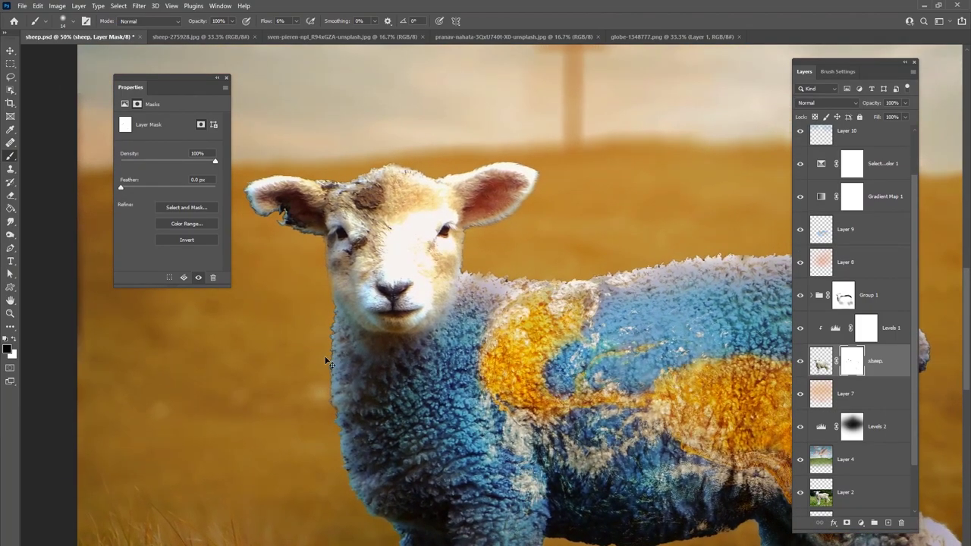
{"action": "key", "text": "ctrl+0"}
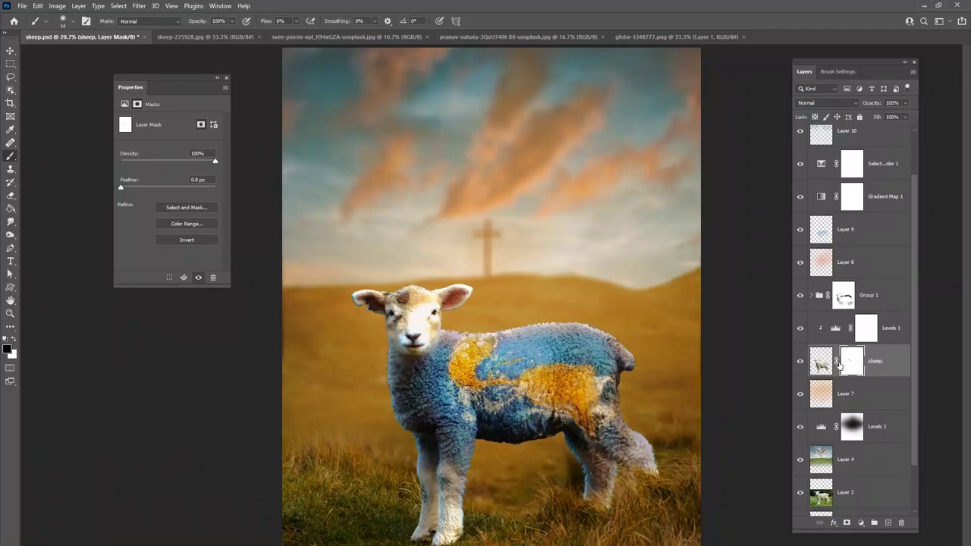
Apply the sheep layer's mask and soften the lamb's outline with the Blur tool at 100% strength
{"action": "right_click", "coordinate": [847, 369]}
{"action": "left_click", "coordinate": [857, 383]}
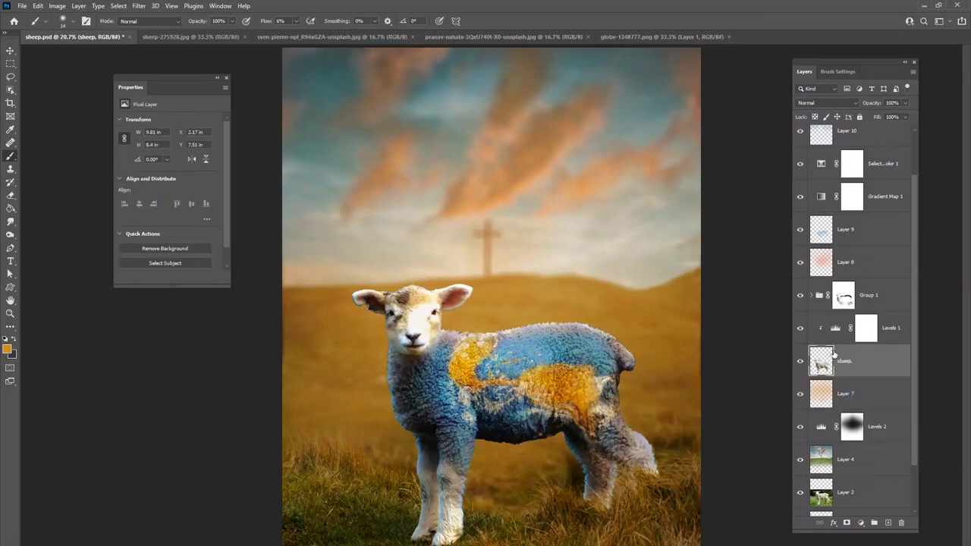
{"action": "key", "text": "ctrl+plus"}
{"action": "key", "text": "ctrl+plus"}
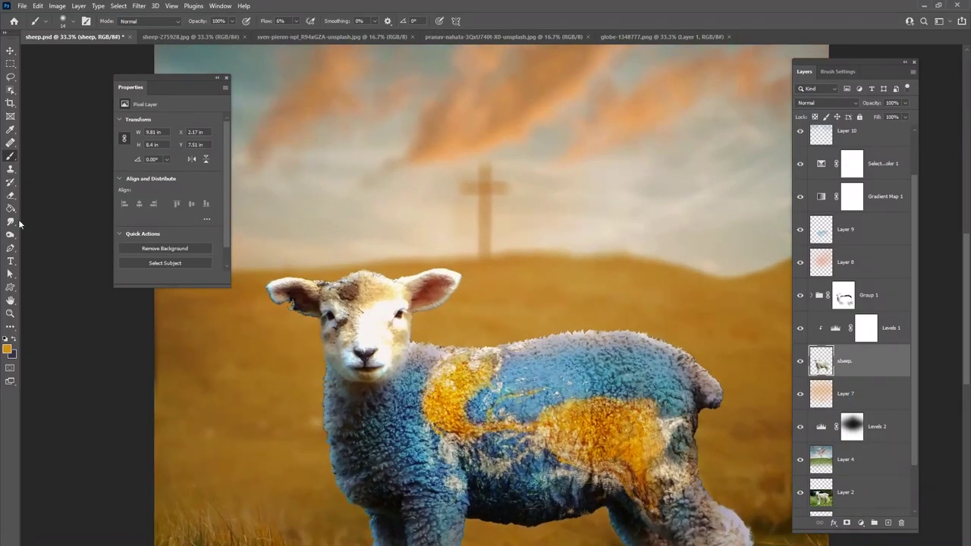
{"action": "left_click", "coordinate": [10, 221]}
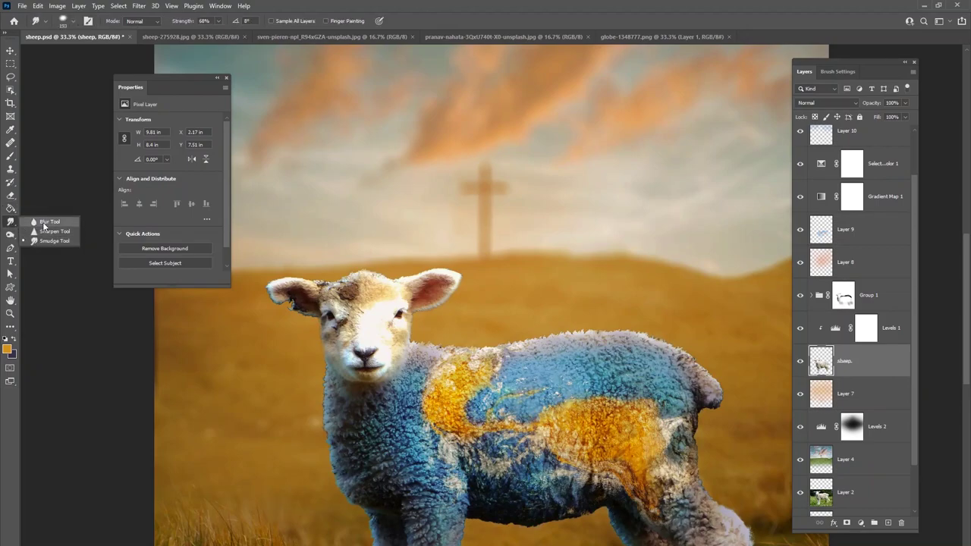
{"action": "left_click", "coordinate": [44, 223]}
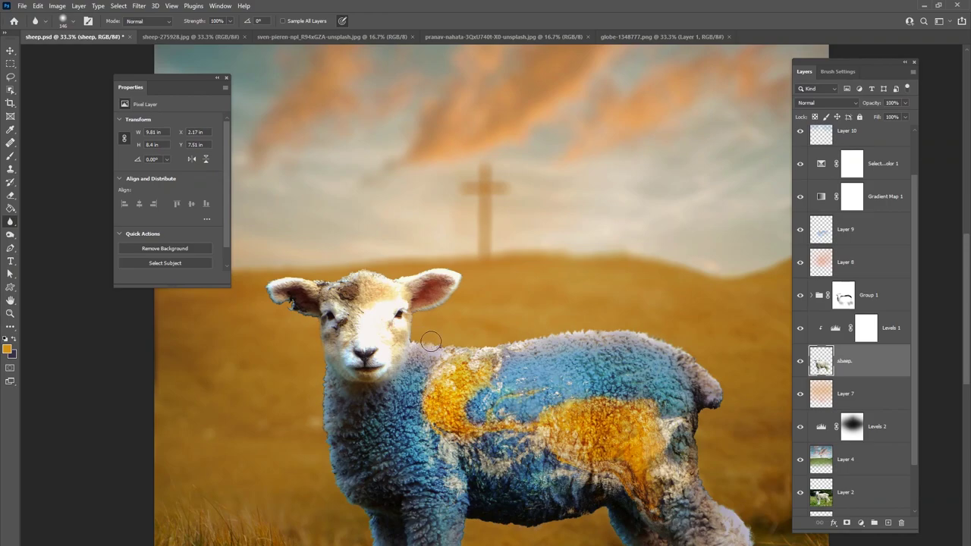
{"action": "mouse_move", "coordinate": [406, 266]}
{"action": "left_mouse_down"}
{"action": "mouse_move", "coordinate": [402, 273]}
{"action": "mouse_move", "coordinate": [453, 262]}
{"action": "left_mouse_up"}
{"action": "mouse_move", "coordinate": [366, 268]}
{"action": "left_mouse_down"}
{"action": "mouse_move", "coordinate": [332, 276]}
{"action": "mouse_move", "coordinate": [365, 266]}
{"action": "left_mouse_up"}
{"action": "scroll", "coordinate": [455, 429], "scroll_direction": "down", "scroll_amount": 5}
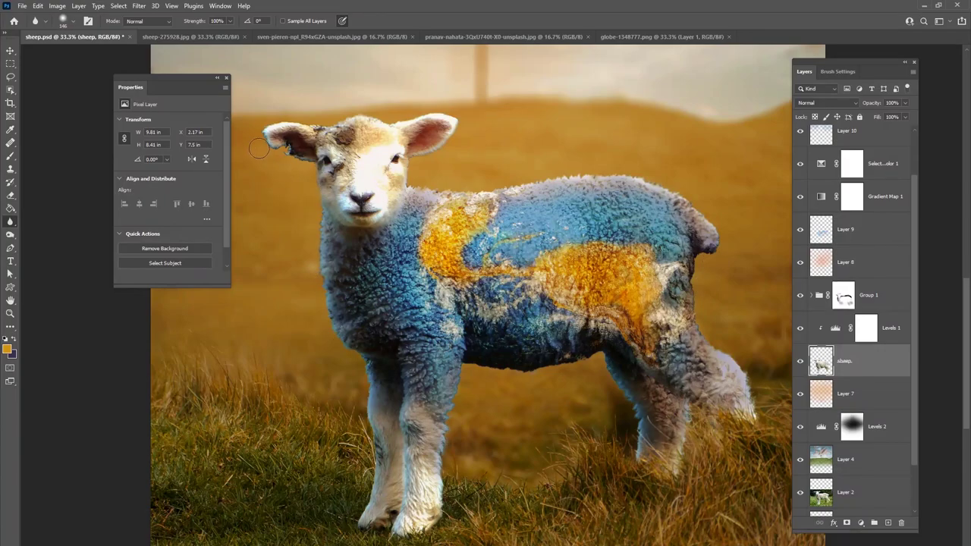
{"action": "scroll", "coordinate": [345, 413], "scroll_direction": "up", "scroll_amount": 5}
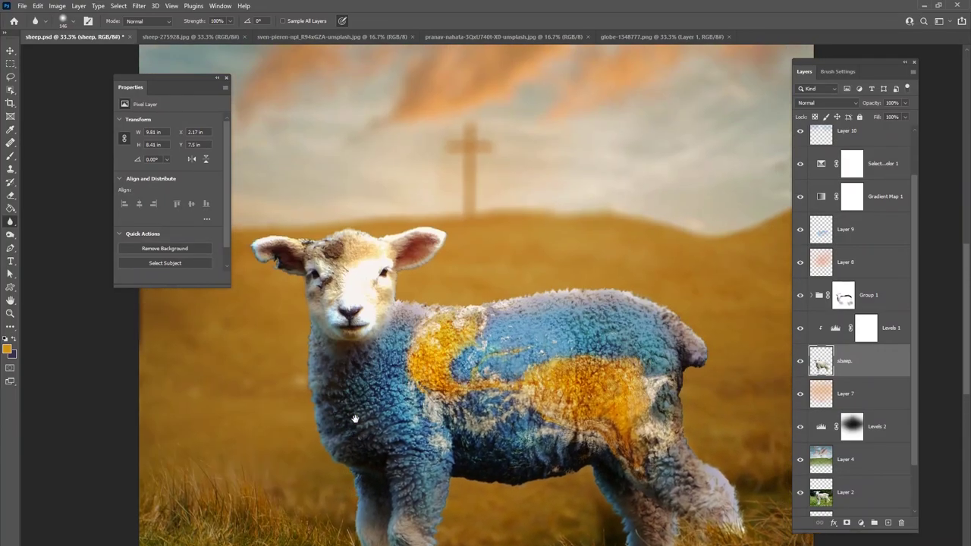
{"action": "scroll", "coordinate": [327, 406], "scroll_direction": "down", "scroll_amount": 3}
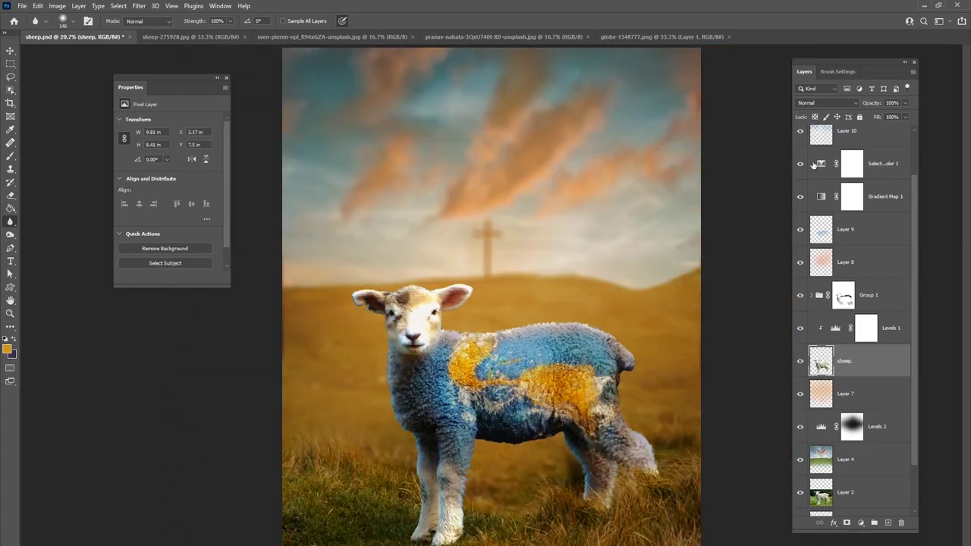
Create a new layer above Layer 11 and stamp all visible layers into it
{"action": "left_click", "coordinate": [866, 143]}
{"action": "left_click", "coordinate": [914, 149]}
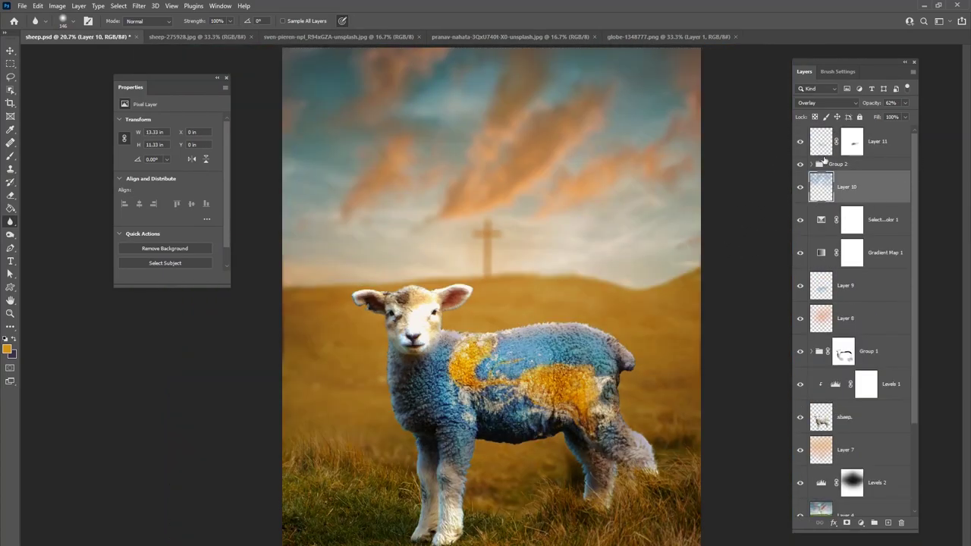
{"action": "left_click", "coordinate": [880, 152]}
{"action": "left_click", "coordinate": [798, 143]}
{"action": "left_click", "coordinate": [798, 143]}
{"action": "left_click", "coordinate": [887, 523]}
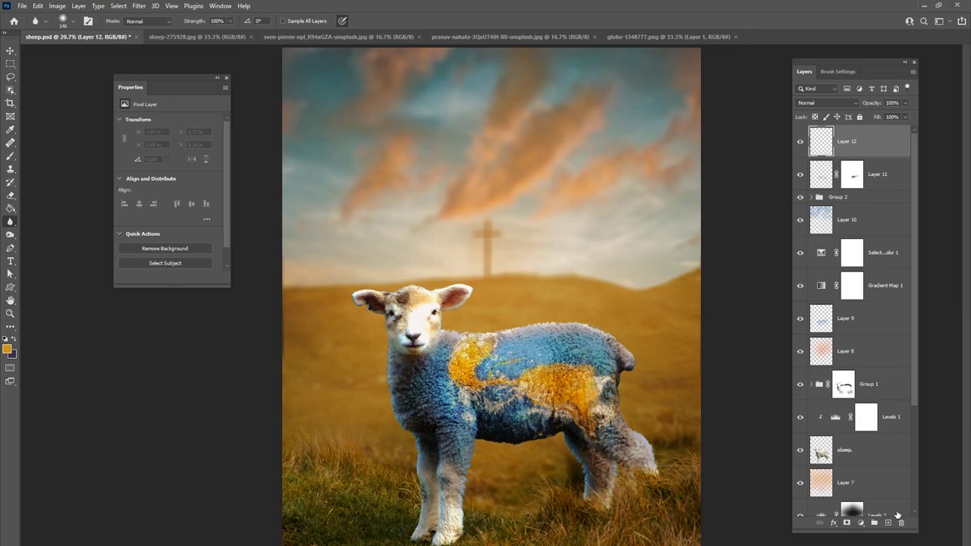
{"action": "key", "text": "ctrl+alt+shift+e"}
{"action": "key", "text": "v"}
{"action": "left_click_drag", "start_coordinate": [500, 303], "coordinate": [476, 289]}
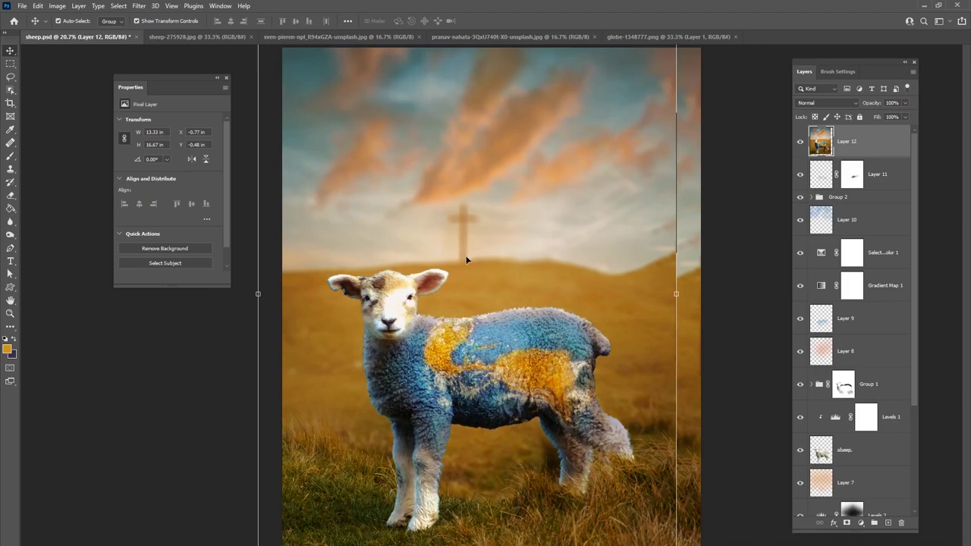
{"action": "key", "text": "ctrl+z"}
Sharpen the image with a 3.0-pixel High Pass filter on the stamped layer, blended as Overlay, and compare it hidden and shown
{"action": "left_click", "coordinate": [139, 6]}
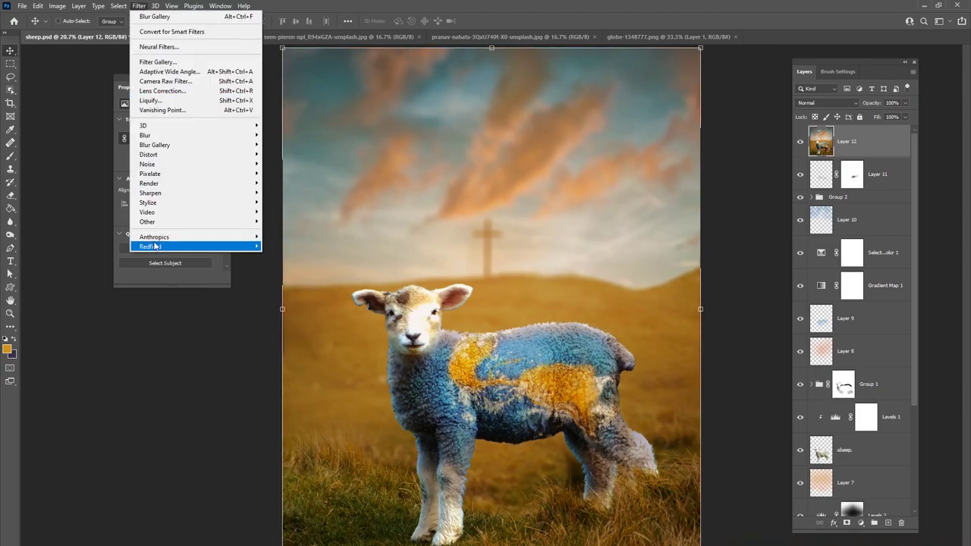
{"action": "mouse_move", "coordinate": [223, 222]}
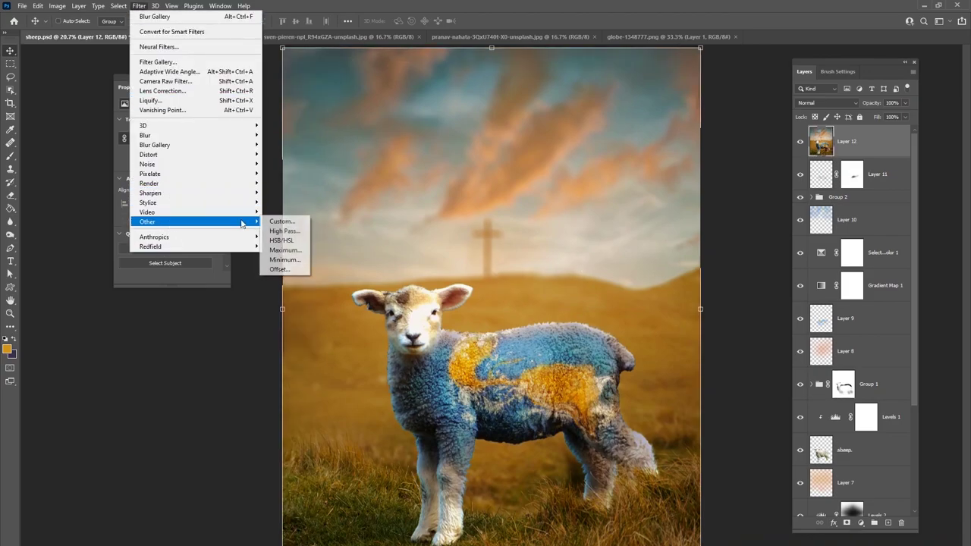
{"action": "left_click", "coordinate": [265, 231]}
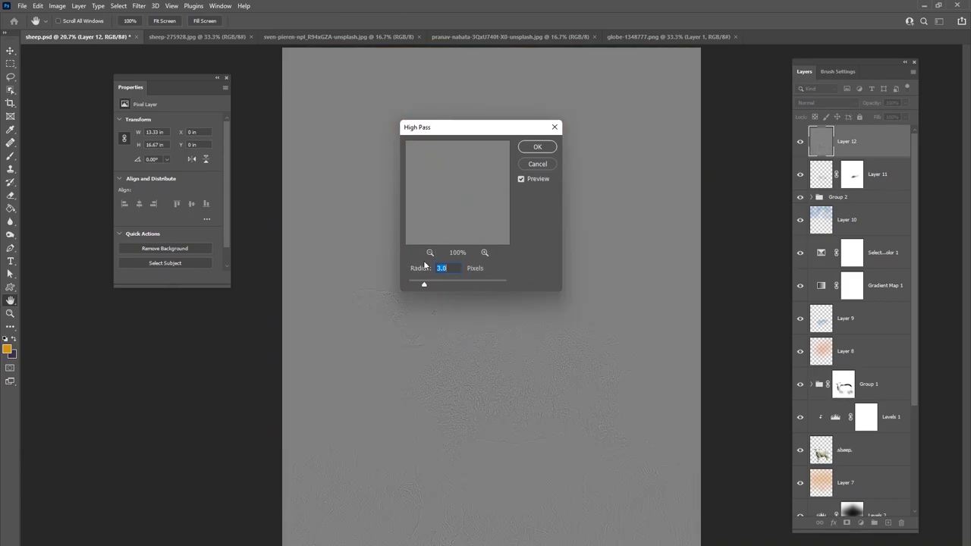
{"action": "left_click", "coordinate": [537, 146]}
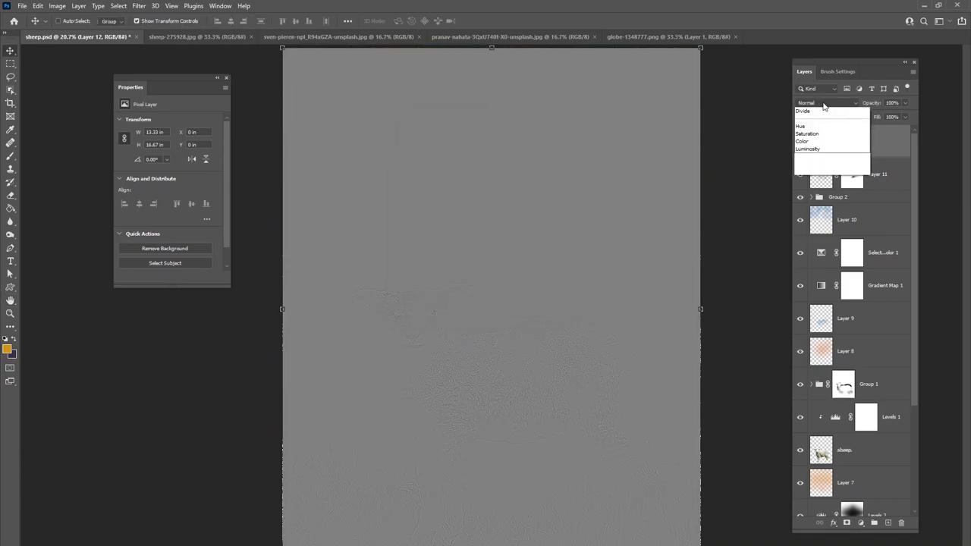
{"action": "left_click", "coordinate": [827, 103]}
{"action": "left_click", "coordinate": [845, 198]}
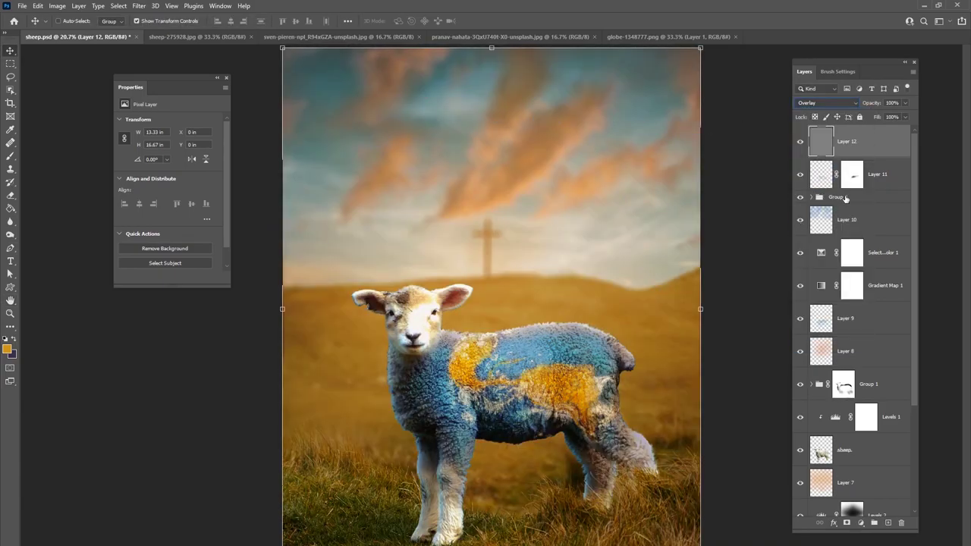
{"action": "left_click", "coordinate": [799, 142]}
{"action": "left_click", "coordinate": [800, 142]}
Look through the layer stack down to the Background and save the document
{"action": "left_click", "coordinate": [889, 221]}
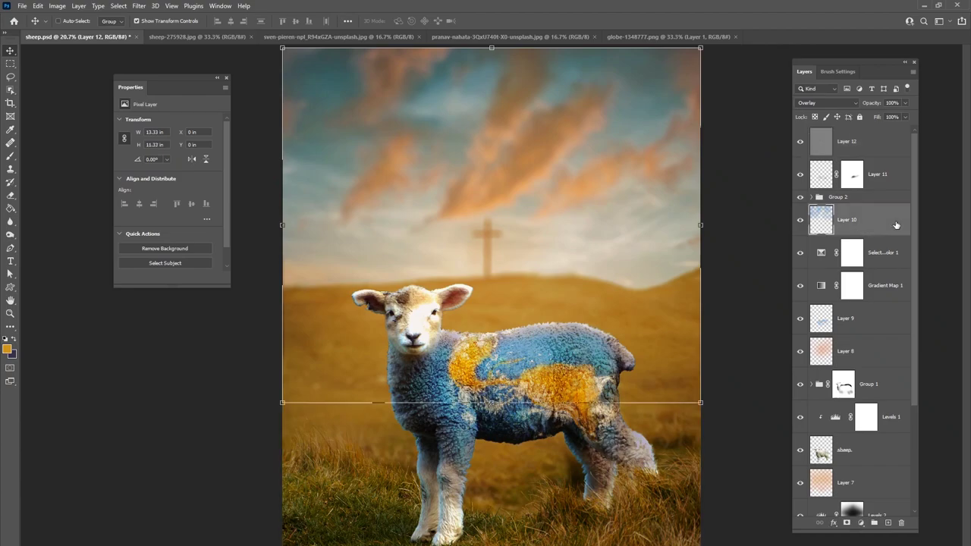
{"action": "left_click", "coordinate": [889, 172]}
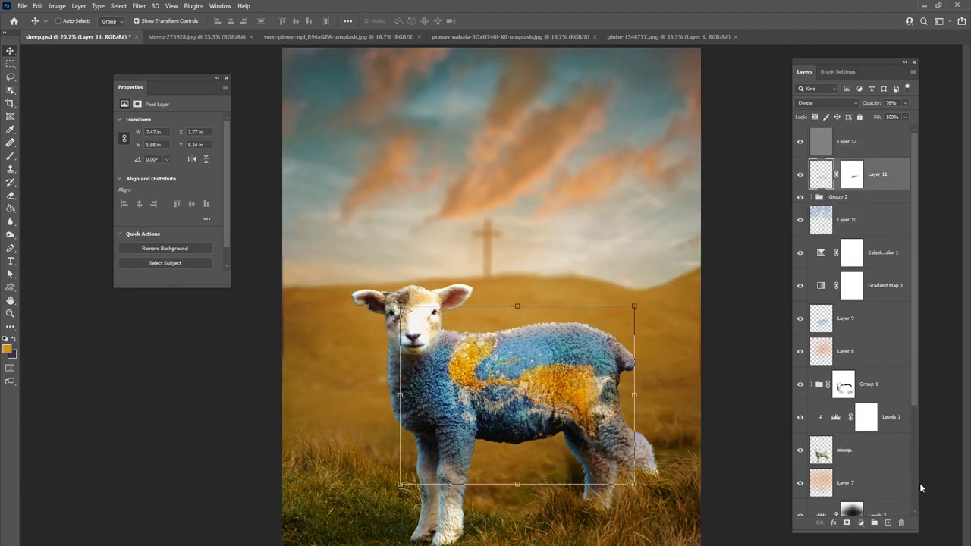
{"action": "scroll", "coordinate": [880, 502], "scroll_direction": "down", "scroll_amount": 5}
{"action": "left_click", "coordinate": [878, 505]}
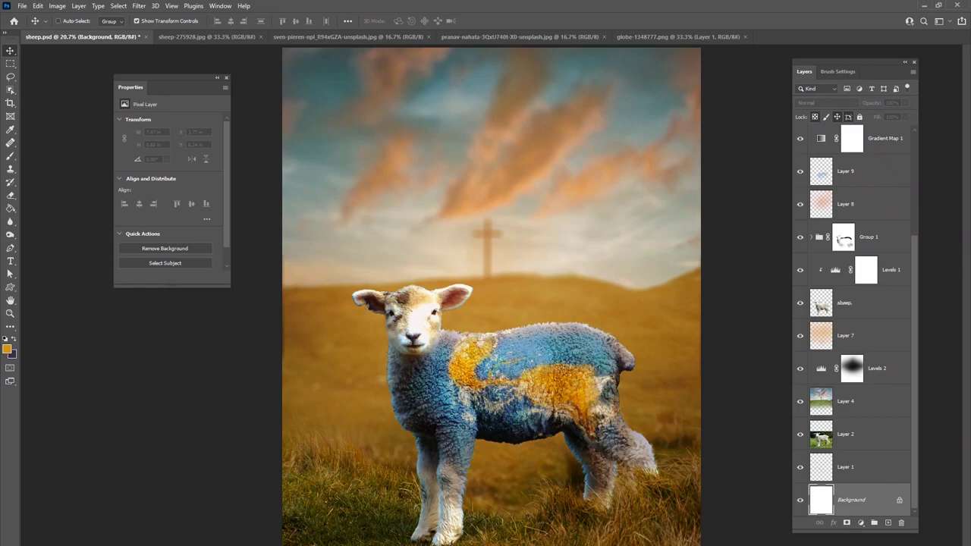
{"action": "left_click", "coordinate": [23, 6]}
{"action": "left_click", "coordinate": [42, 119]}
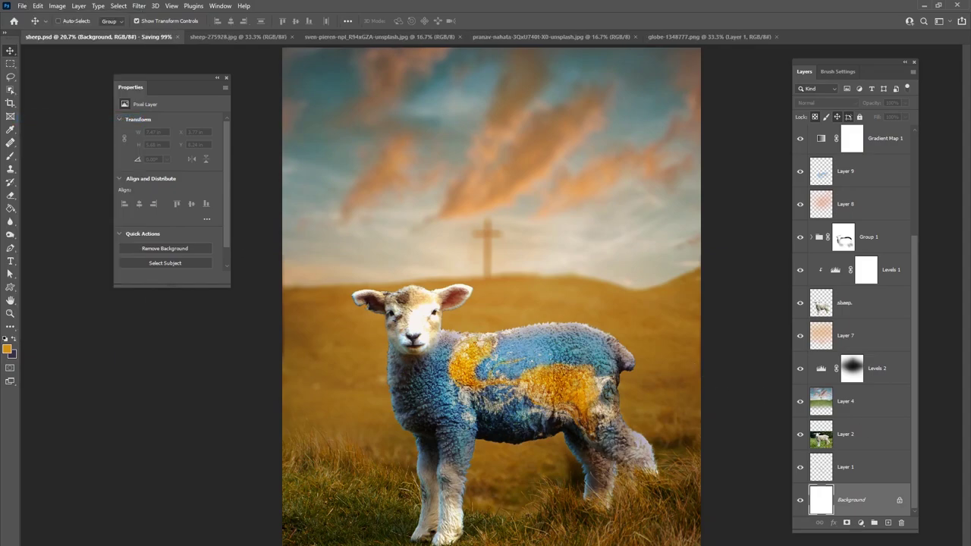